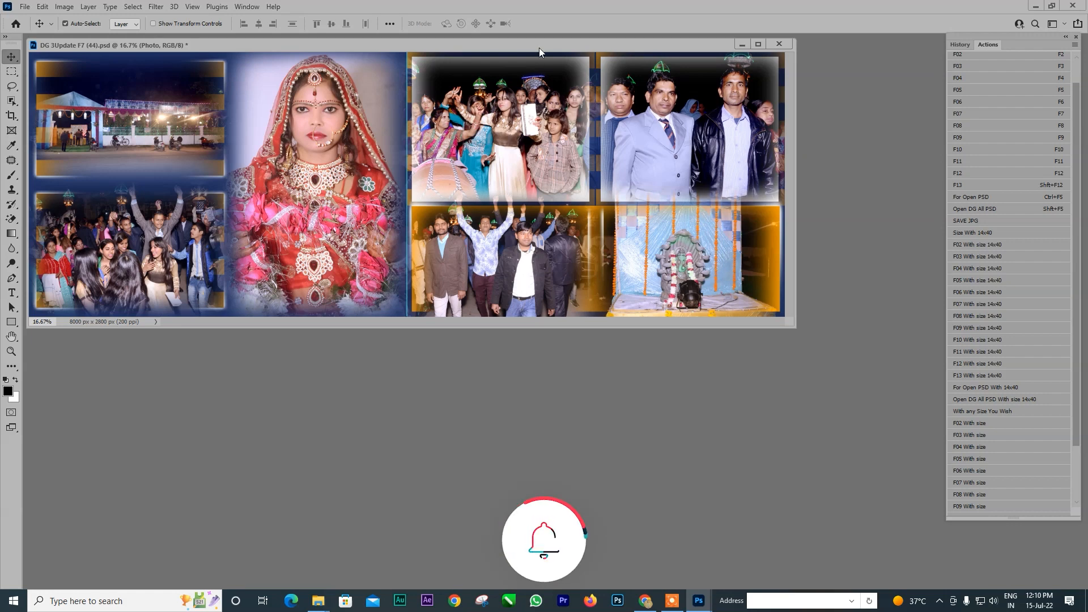
Display the album document in full-screen view and deselect its photo layer.
drag(539, 47, 590, 136)
click(809, 133)
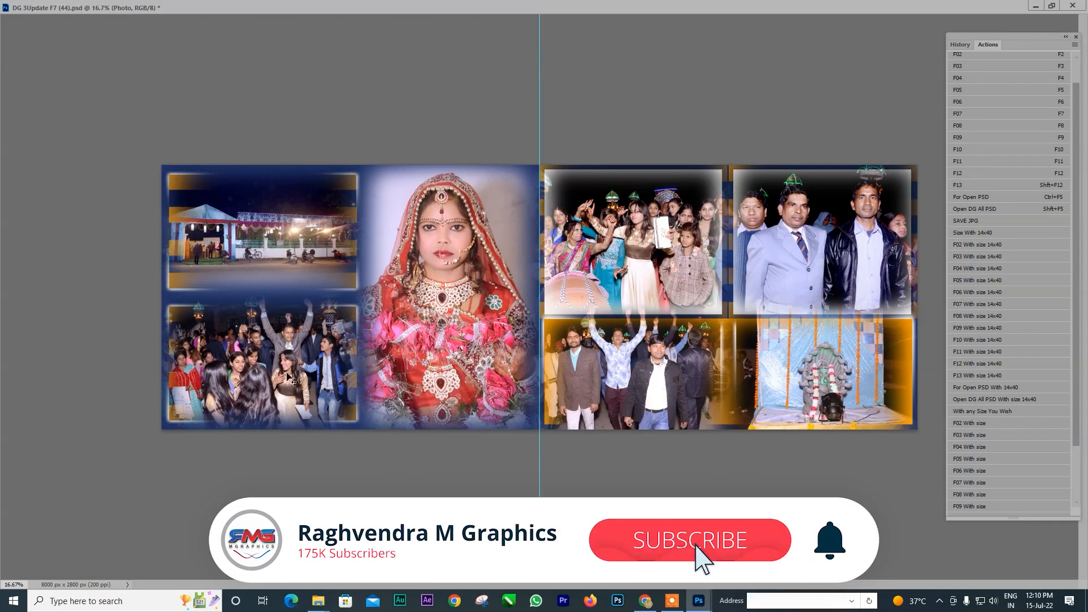
click(925, 200)
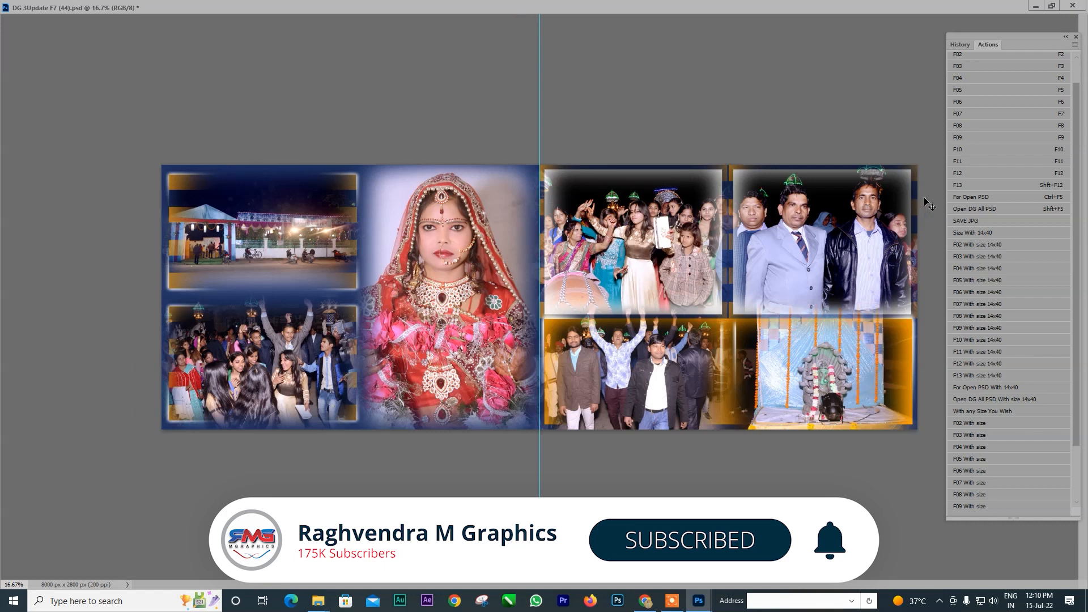
Run SWAP PHOTO to exchange the left page's two landscape photos, and the upper and lower photos just right of the centre guide.
scroll(975, 213, up, 1)
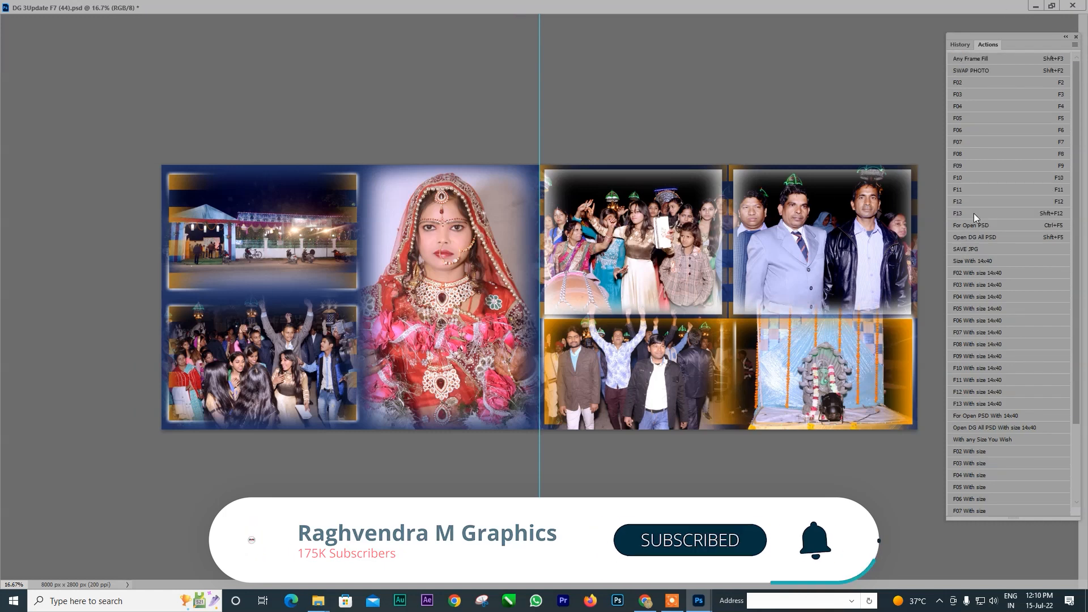
click(970, 68)
click(970, 67)
click(644, 93)
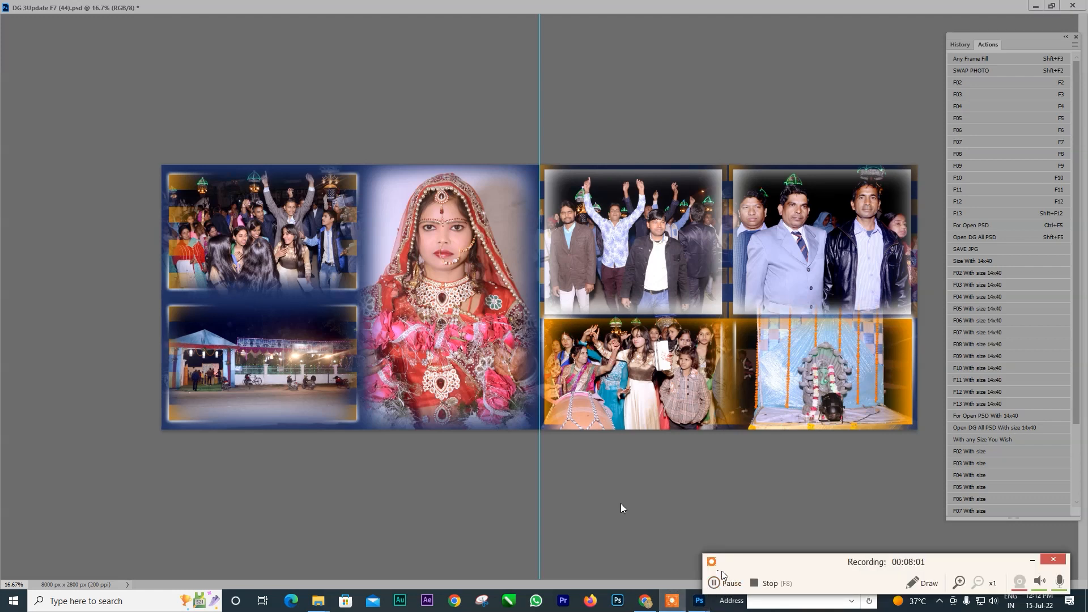
Clear the photos from all frames and fill the lower landscape frame on the left page with (60).JPG using Any Frame Fill.
click(461, 299)
key(Delete)
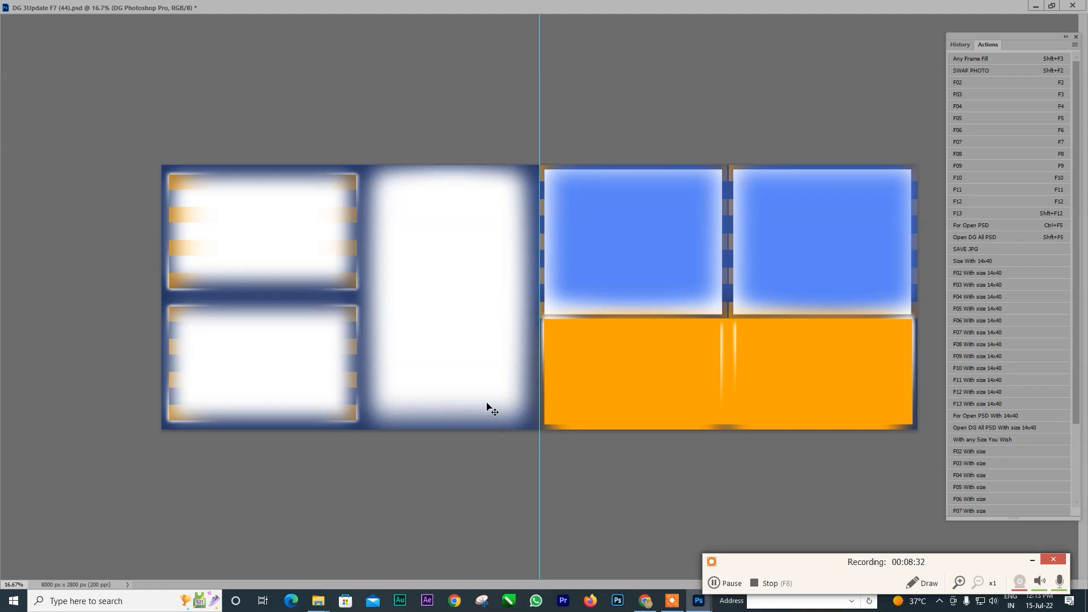
click(974, 57)
click(538, 144)
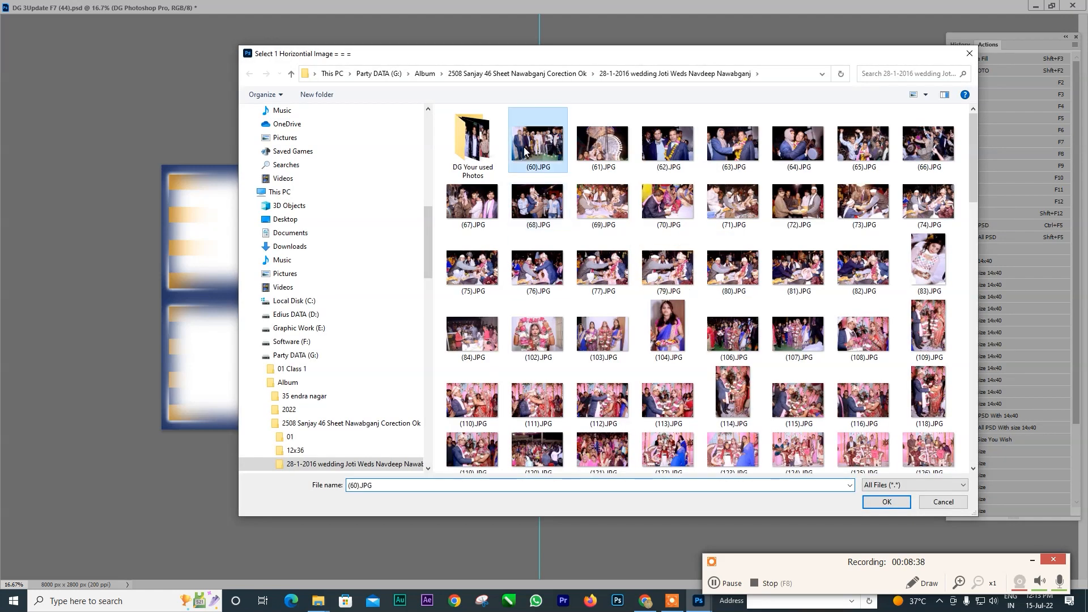
click(887, 502)
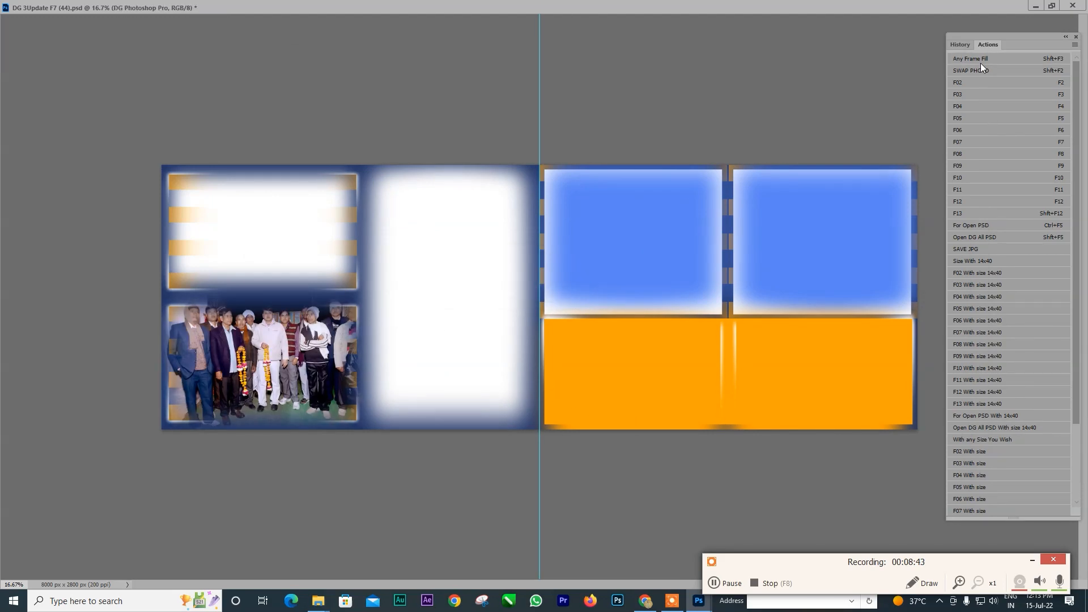
Fill the remaining six empty frames of the spread with wedding photos, one at a time, using the Any Frame Fill action.
click(980, 60)
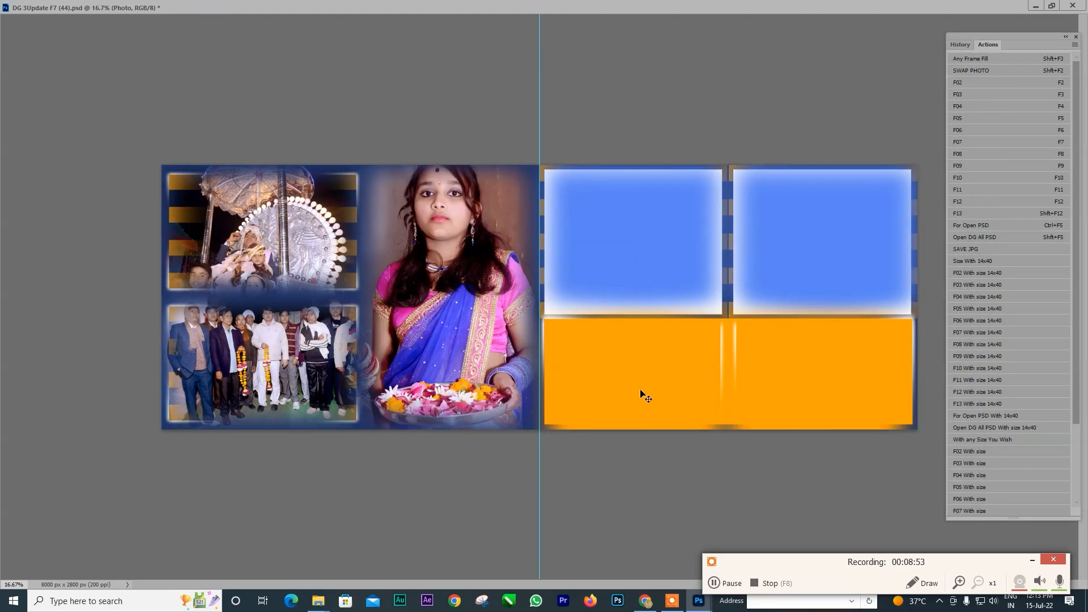
click(985, 59)
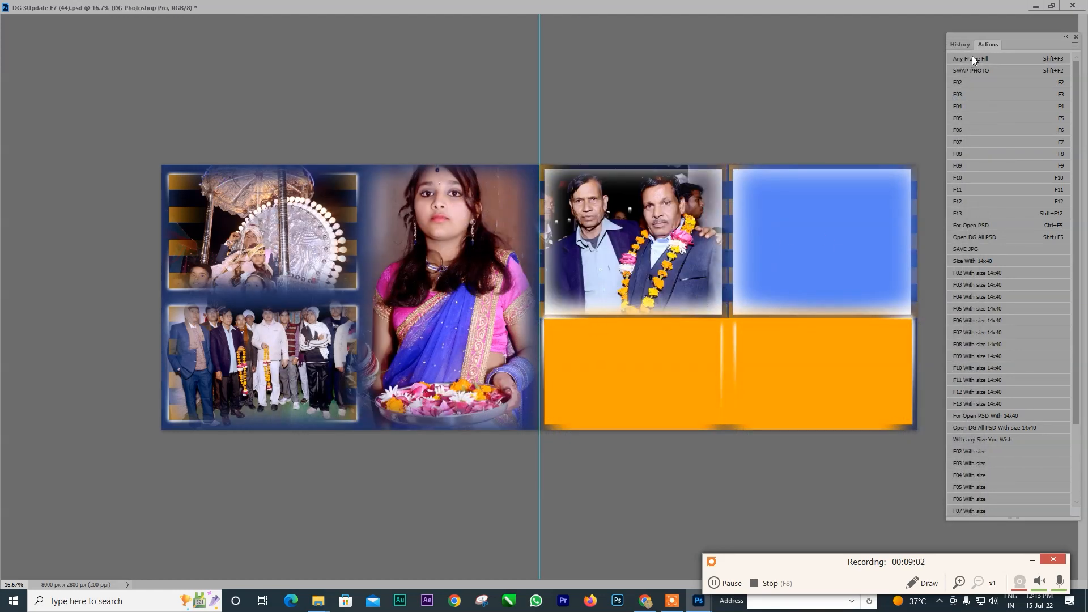
click(971, 55)
click(537, 147)
click(886, 502)
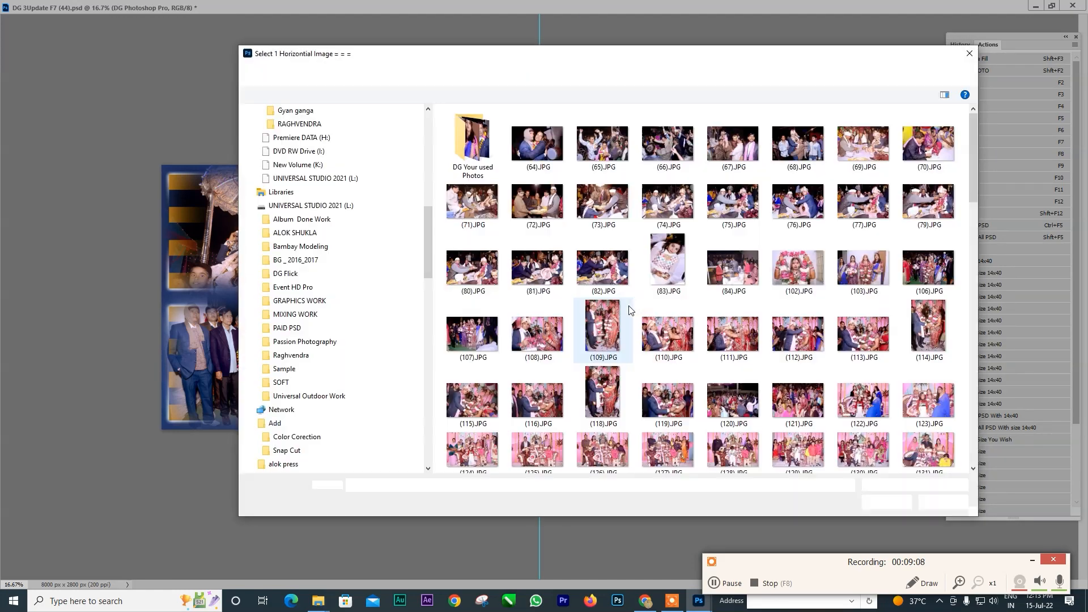
click(539, 167)
click(886, 502)
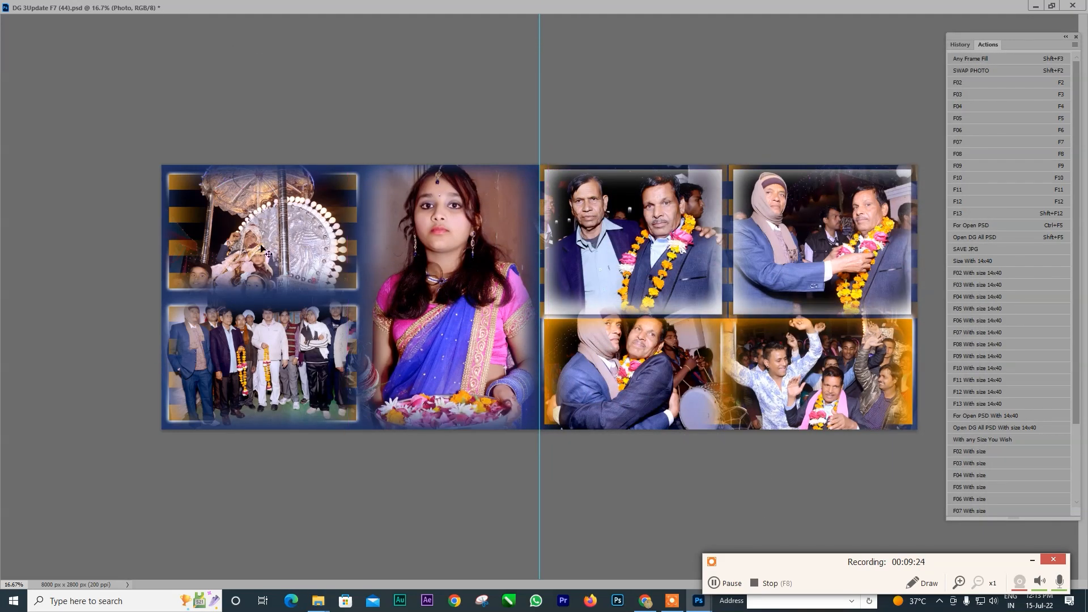
Use SWAP PHOTO to exchange the left page's upper landscape photo with the upper photo just right of the centre guide.
click(967, 70)
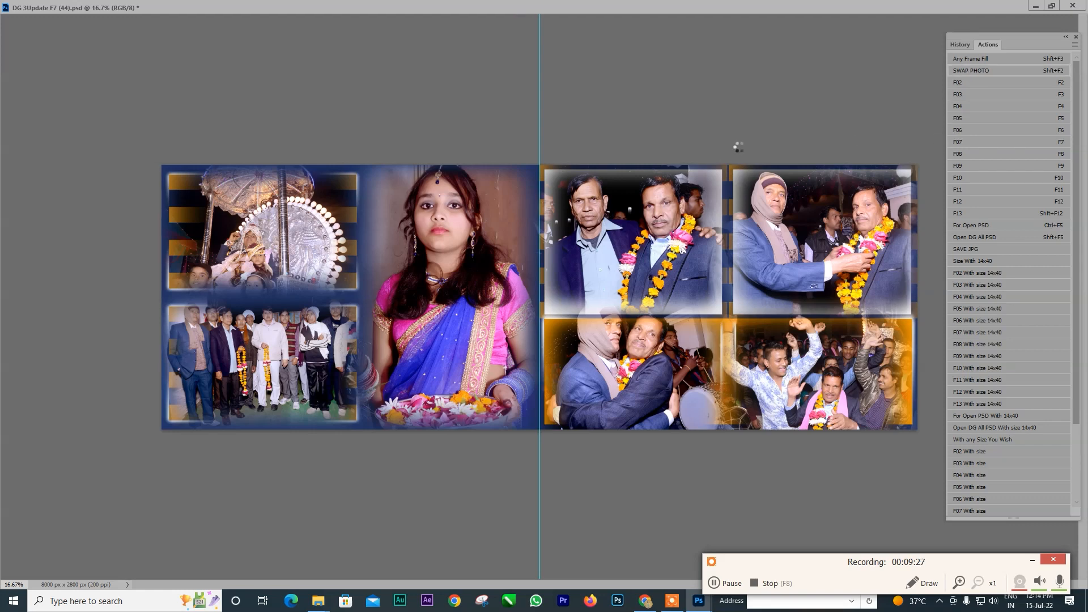
drag(626, 267, 636, 271)
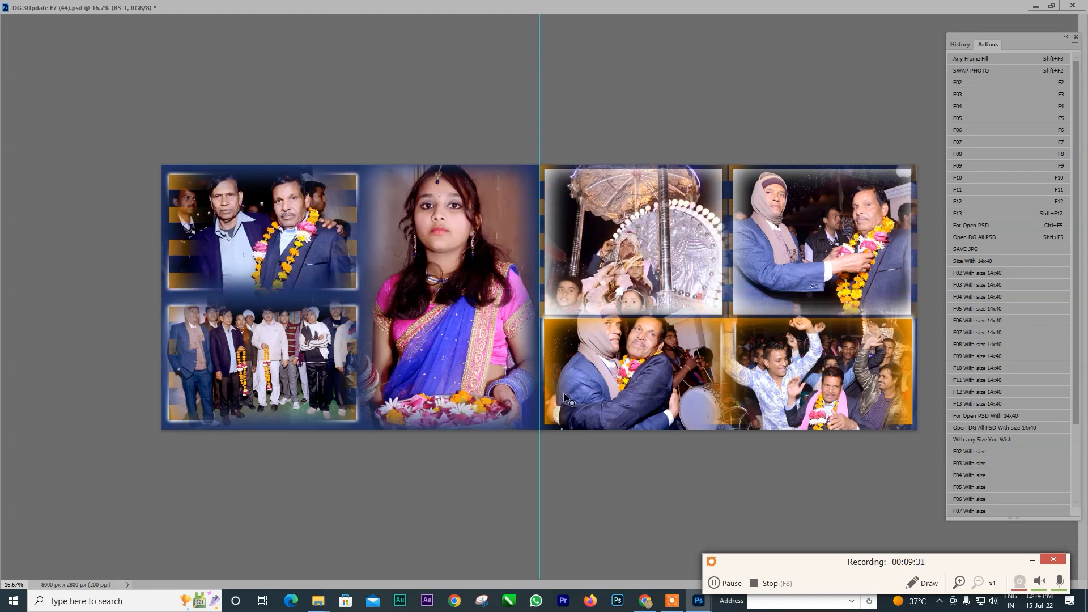
drag(610, 377, 625, 394)
drag(319, 363, 306, 374)
click(578, 487)
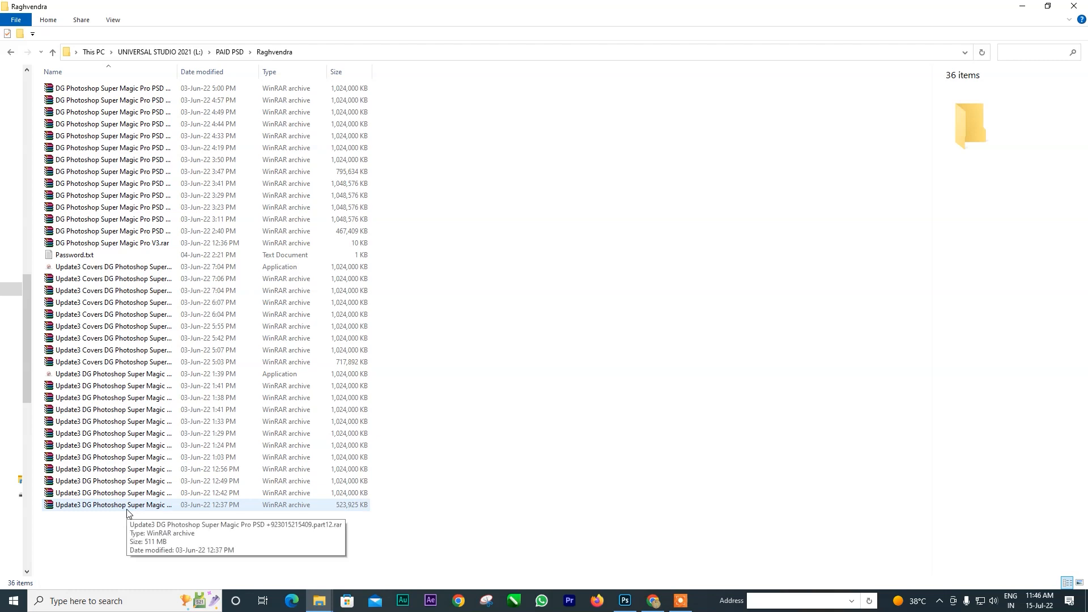
In File Explorer, select all the DG Photoshop archive files, check their combined properties, and clear the selection.
click(127, 510)
key(ctrl+a)
right_click(119, 510)
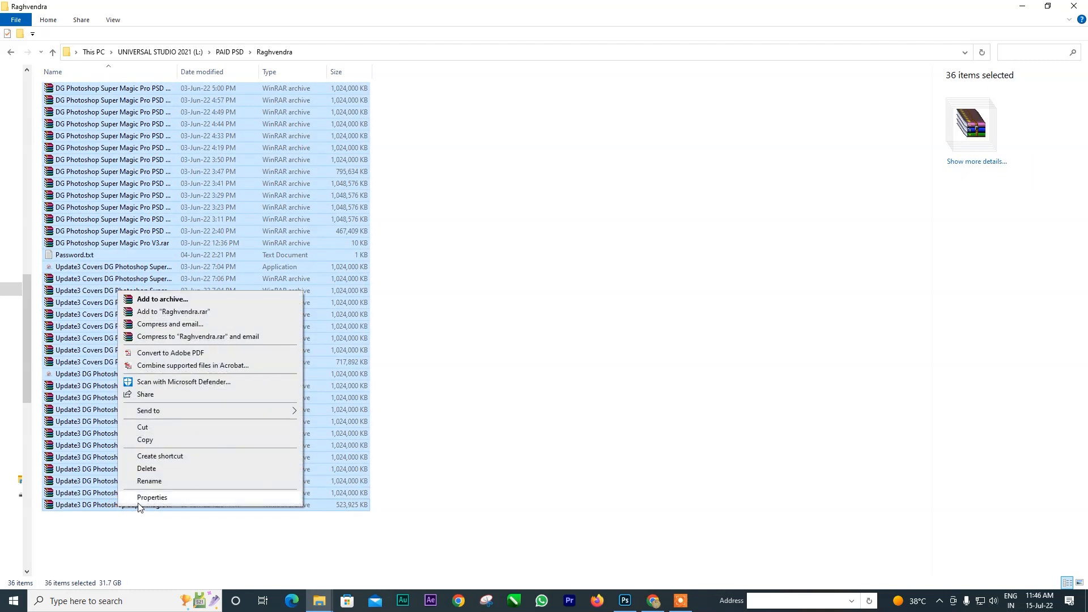
click(151, 497)
key(Escape)
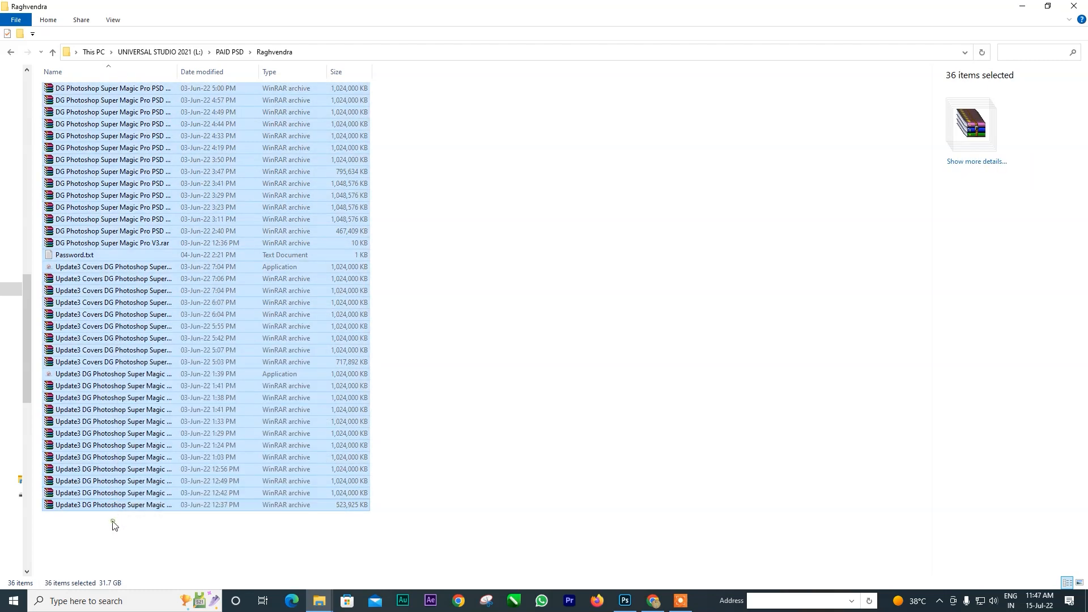
click(113, 525)
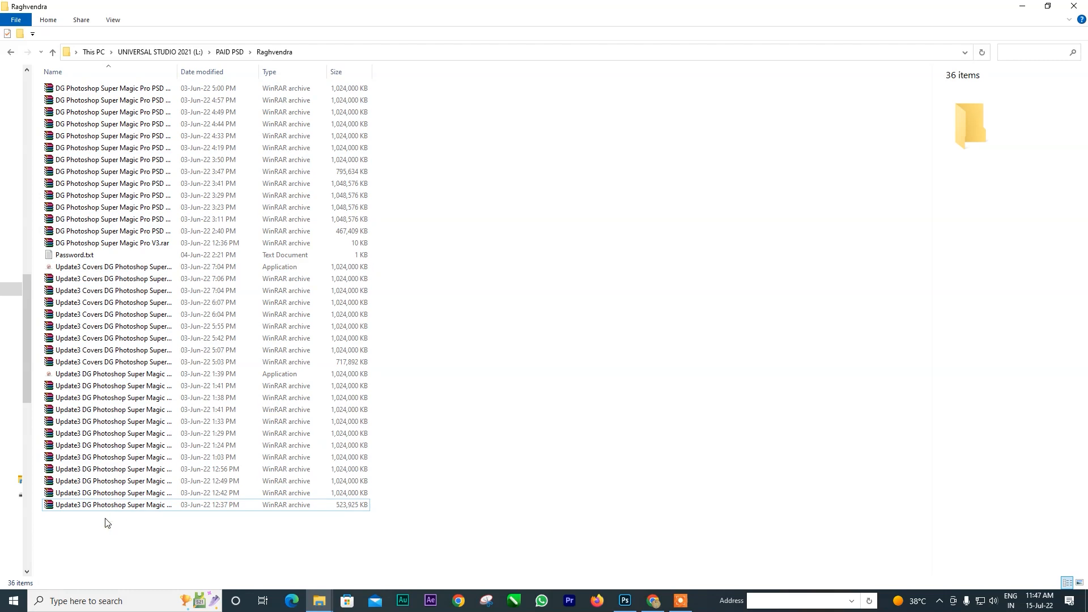
Browse the album templates in the DG Photoshop F10 folder and go back up to its parent folder.
click(315, 602)
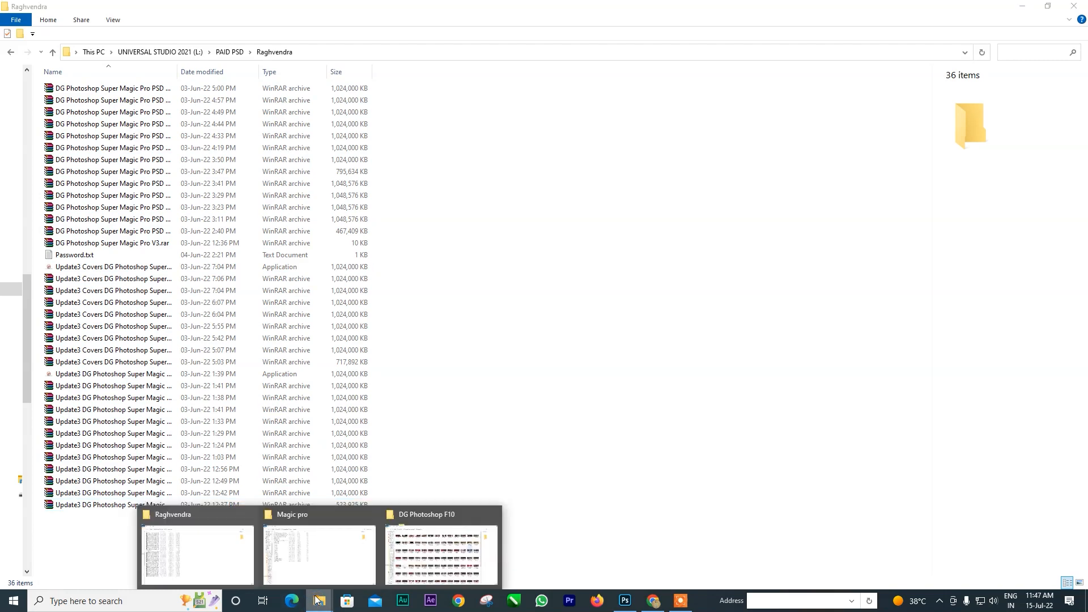
click(431, 561)
scroll(407, 412, down, 3)
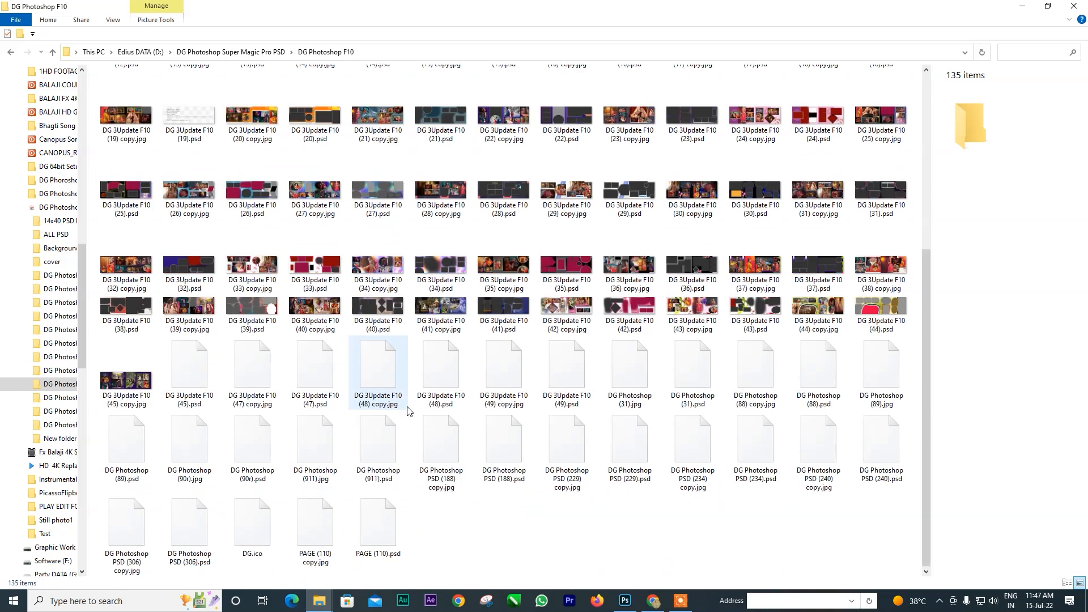
scroll(407, 412, up, 5)
click(53, 52)
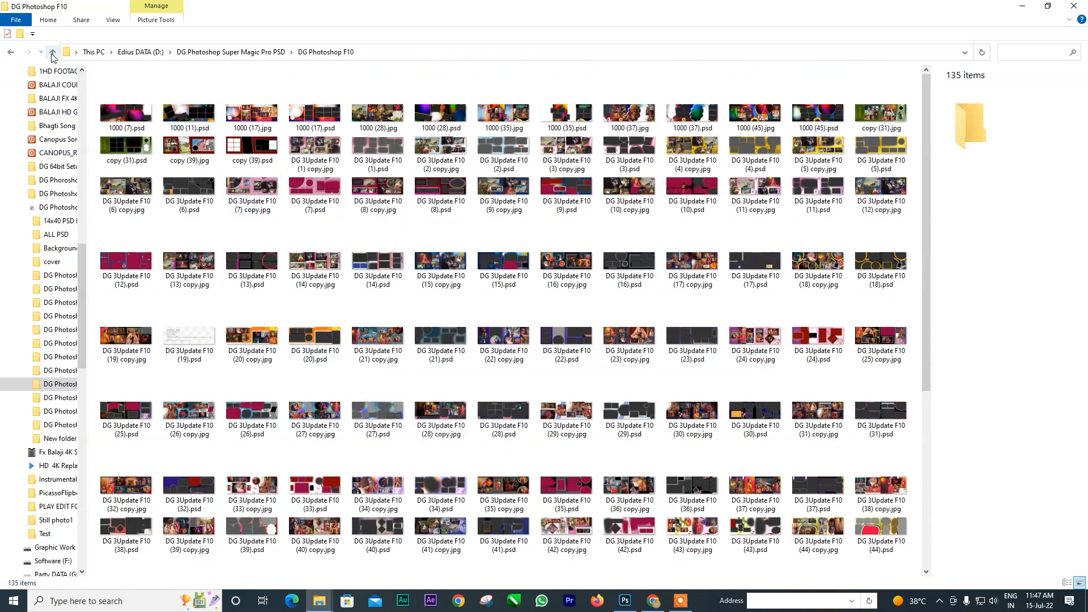
Preview several of the DG Photoshop F2 to F13 folders and look inside F11 and F10.
click(142, 122)
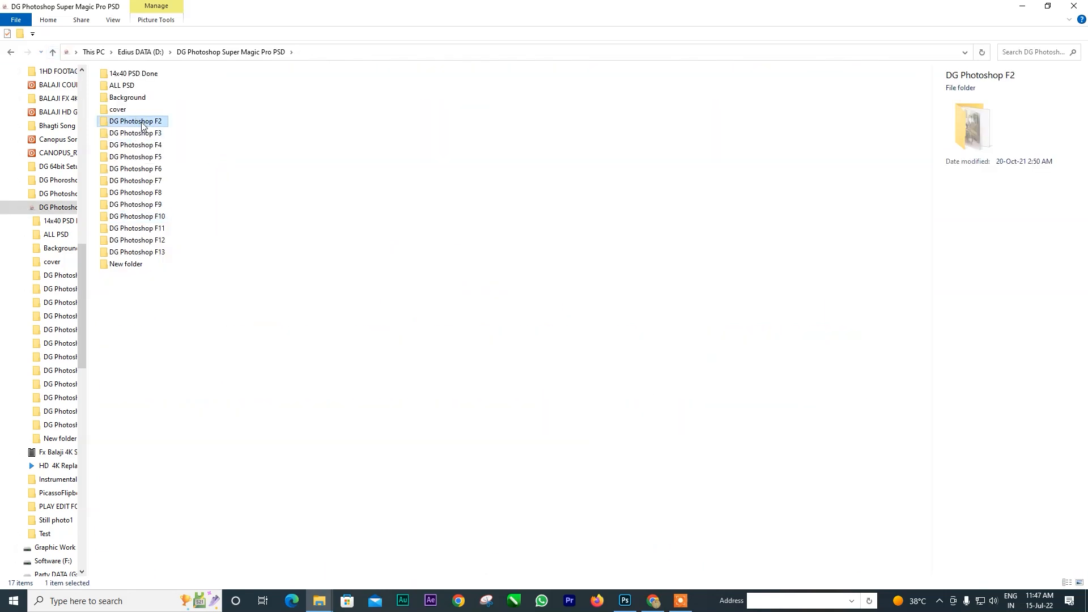
click(142, 134)
click(145, 146)
click(147, 159)
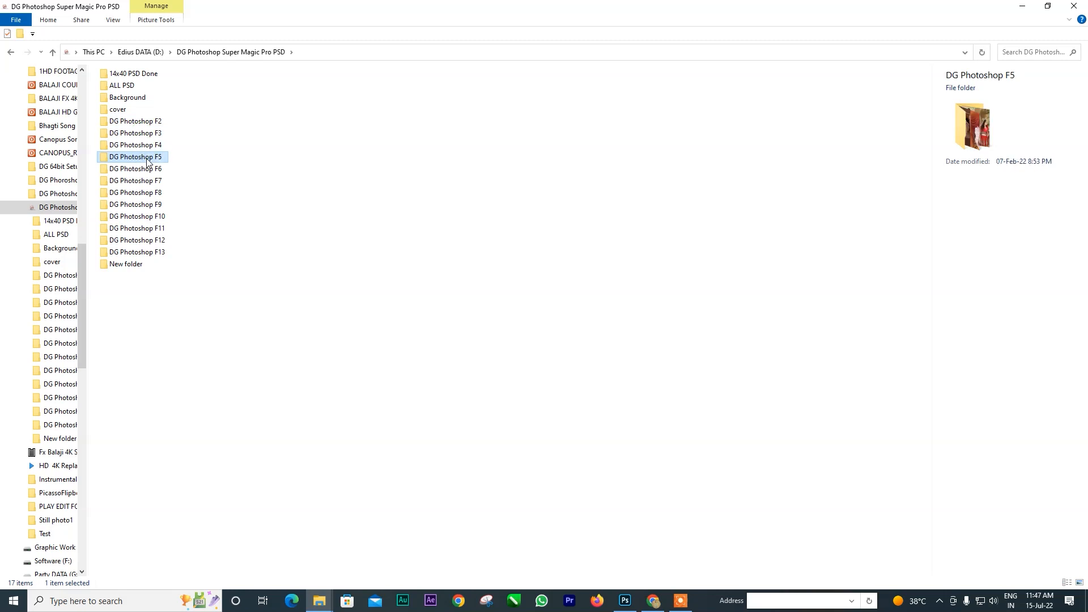
click(155, 254)
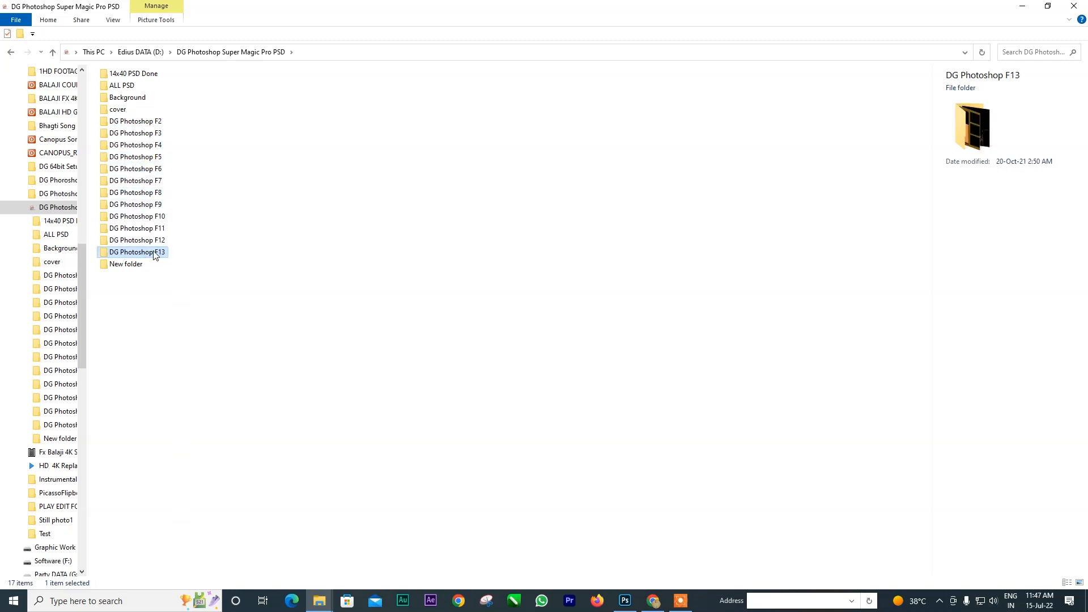
double_click(149, 229)
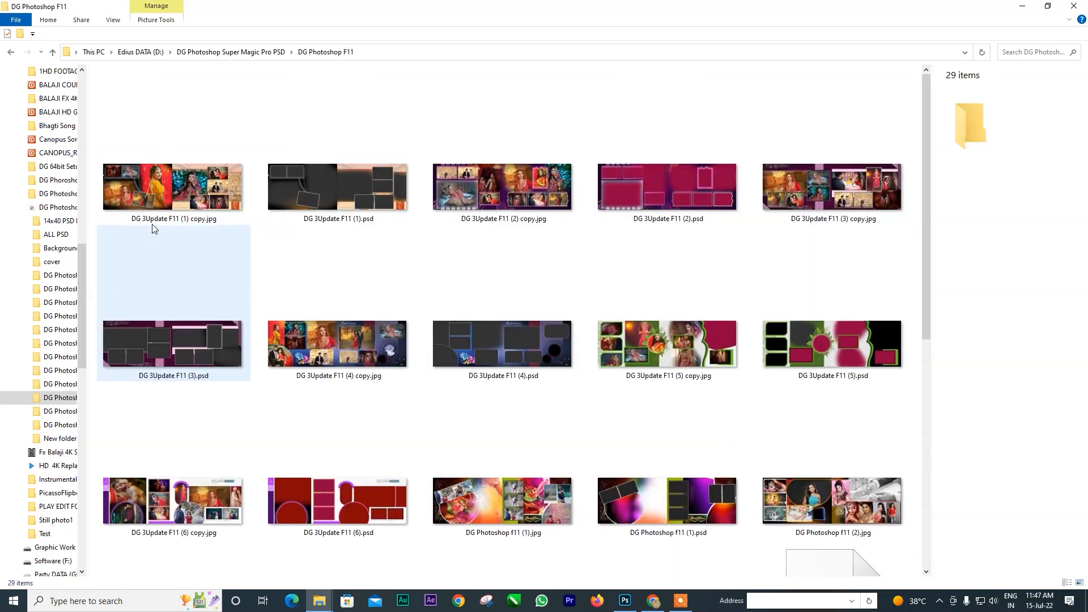
key(BackSpace)
double_click(155, 218)
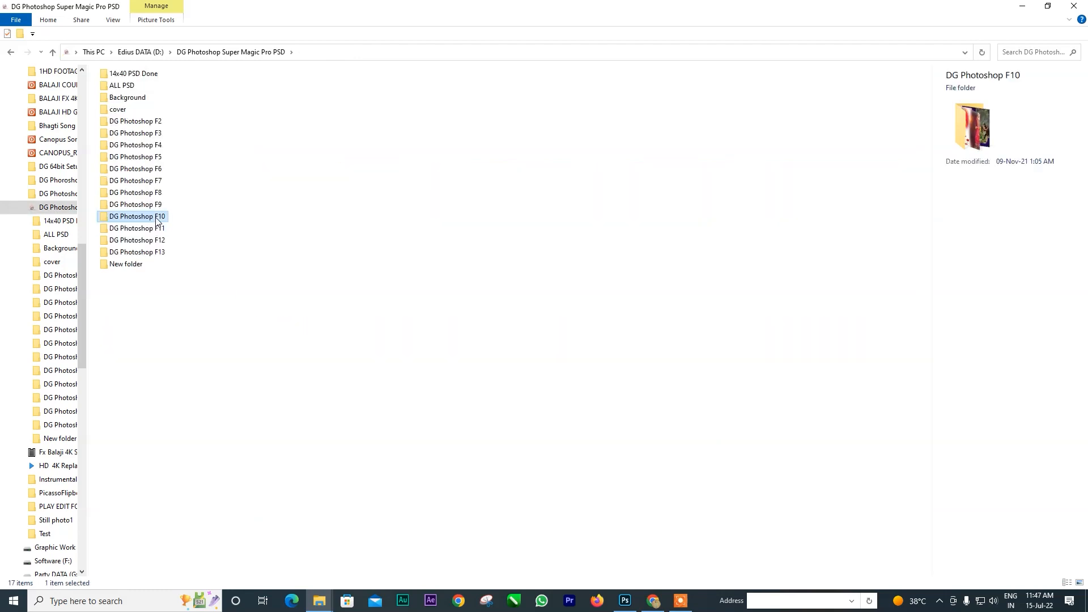
View the DG Photoshop F9 templates as larger thumbnails, look through them, and return to the parent folder.
right_click(541, 529)
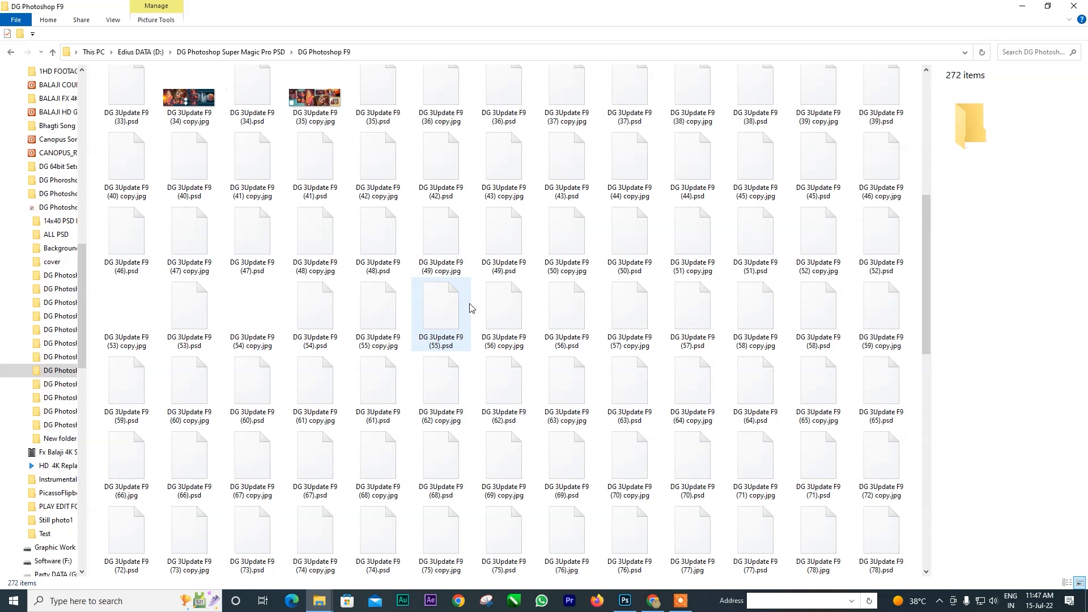
scroll(469, 308, down, 8)
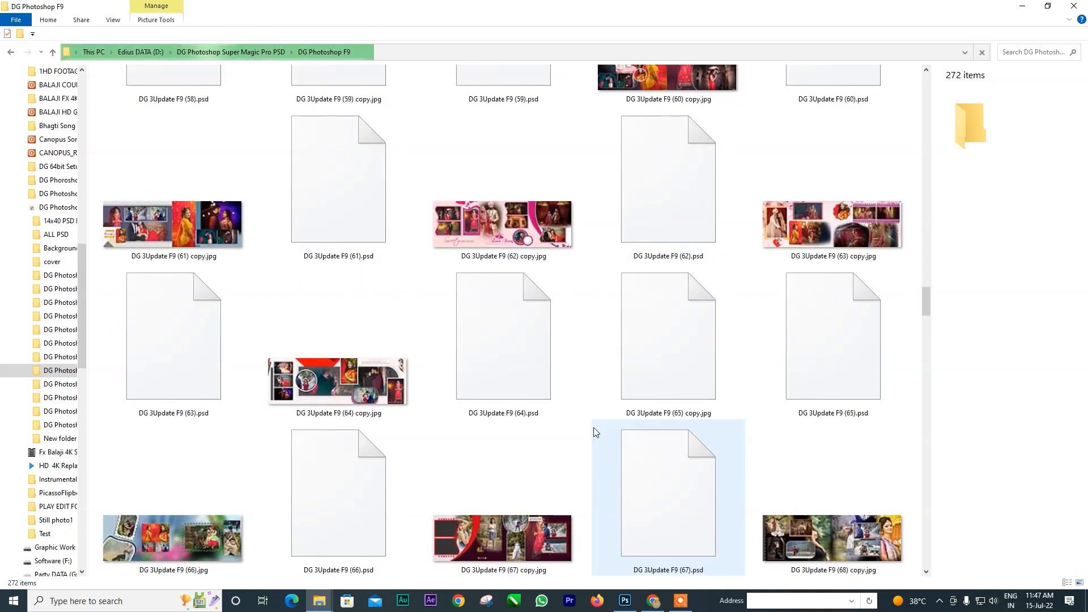
scroll(593, 431, down, 3)
scroll(593, 431, up, 5)
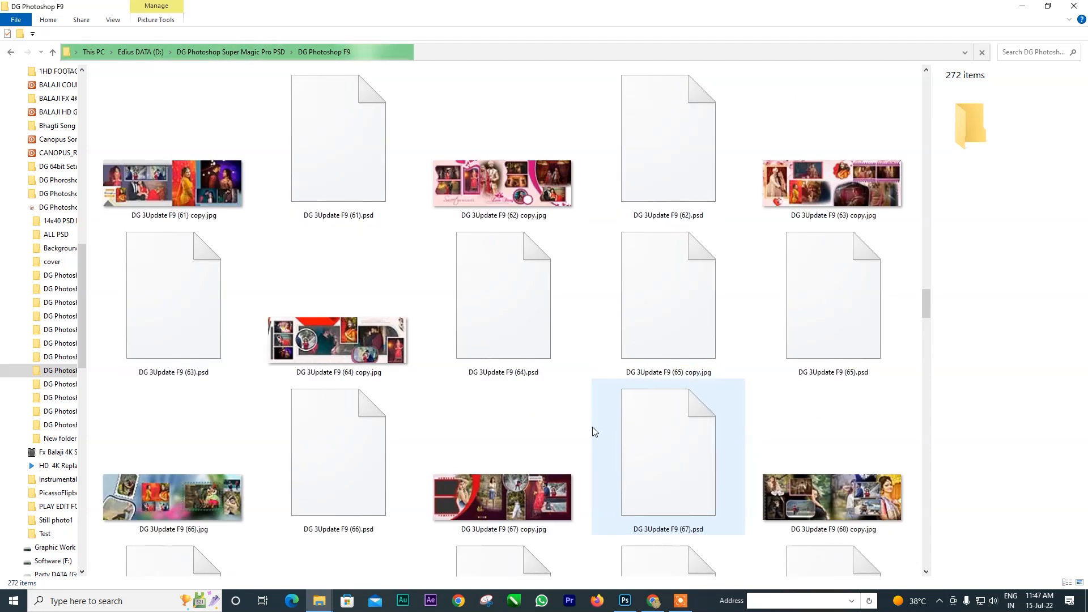
click(53, 53)
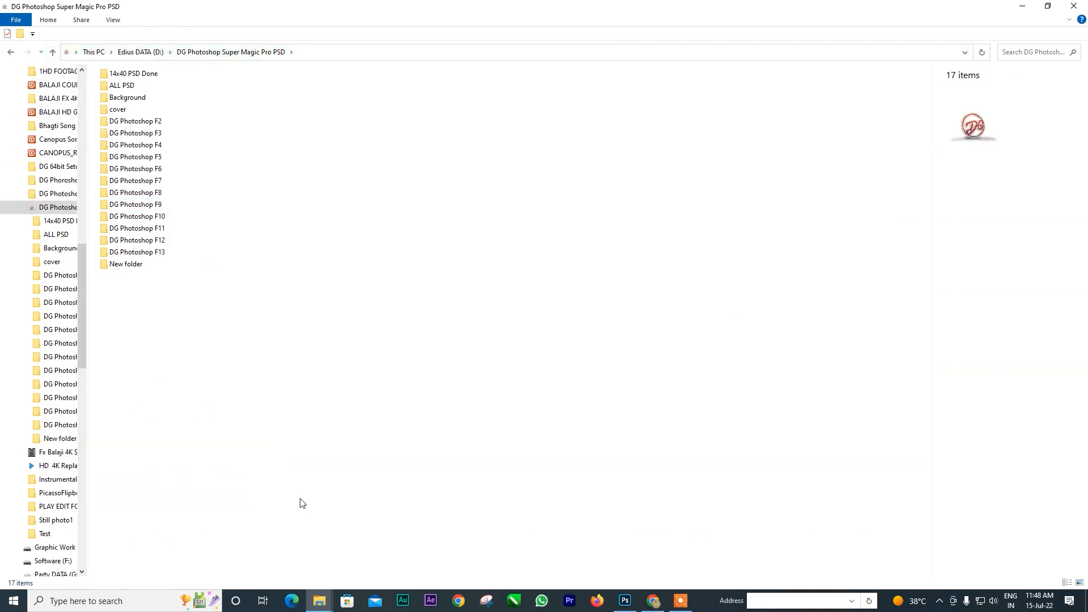
Examine the action and script files in the Magic pro folder.
mouse_move(319, 599)
mouse_move(241, 567)
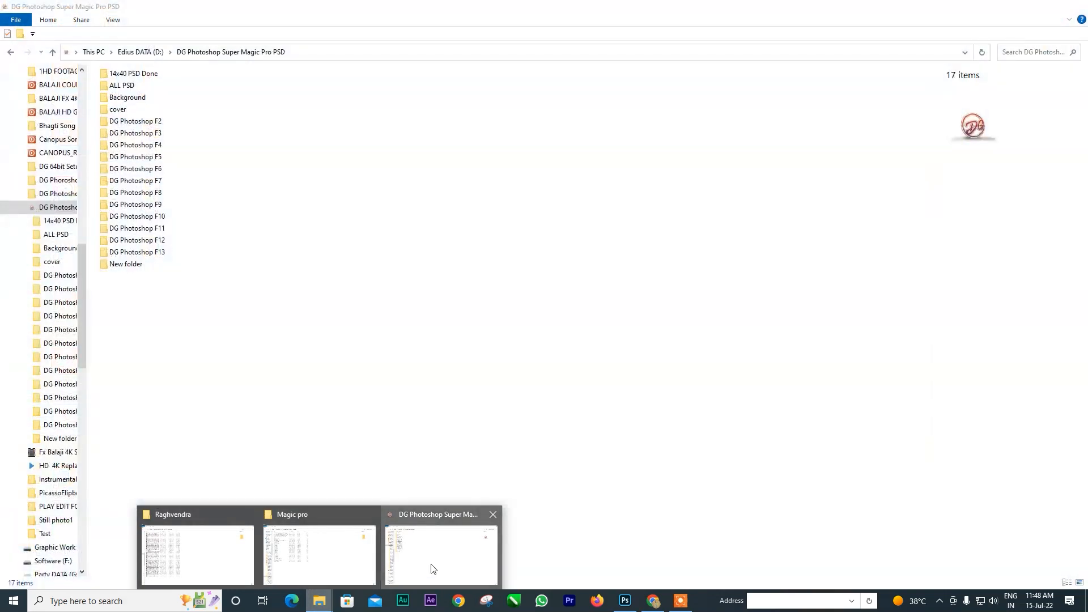
click(319, 558)
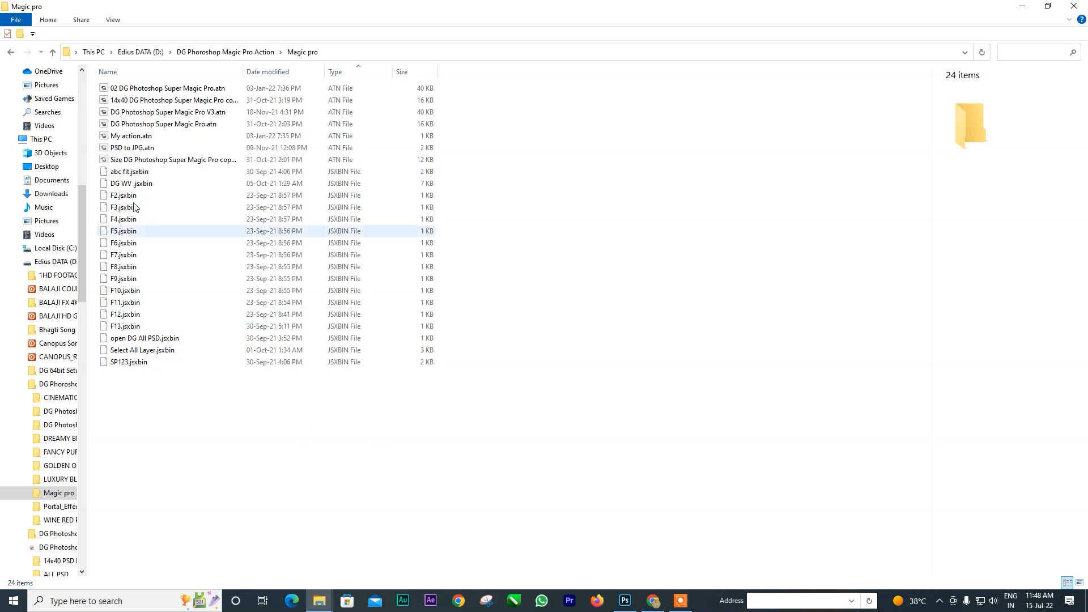
Recheck the archive files folder and browse the template shortcuts in the ALL PSD folder.
mouse_move(337, 592)
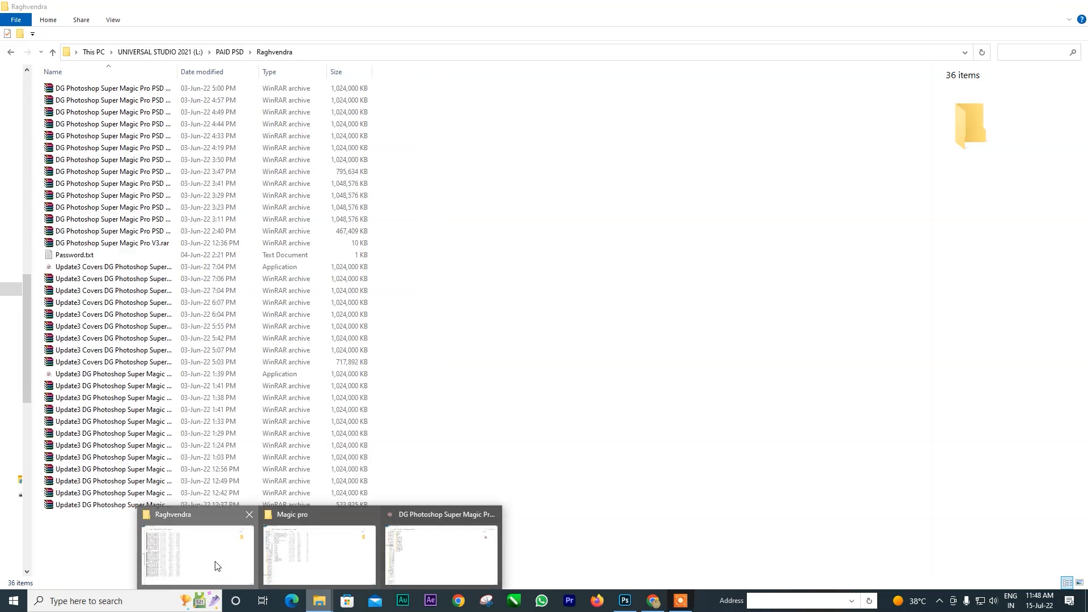
click(216, 564)
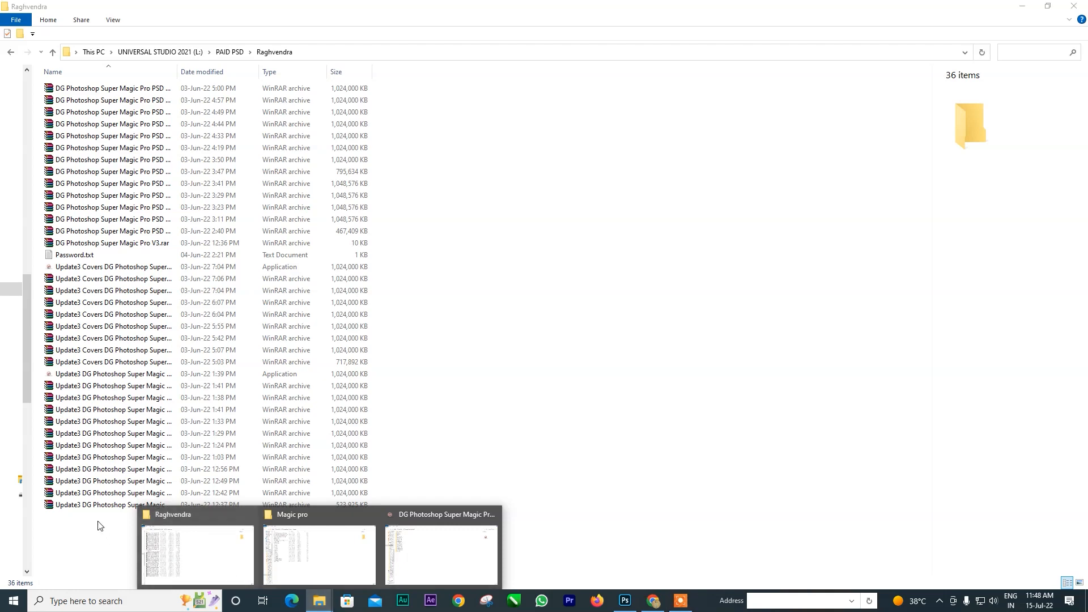
click(349, 567)
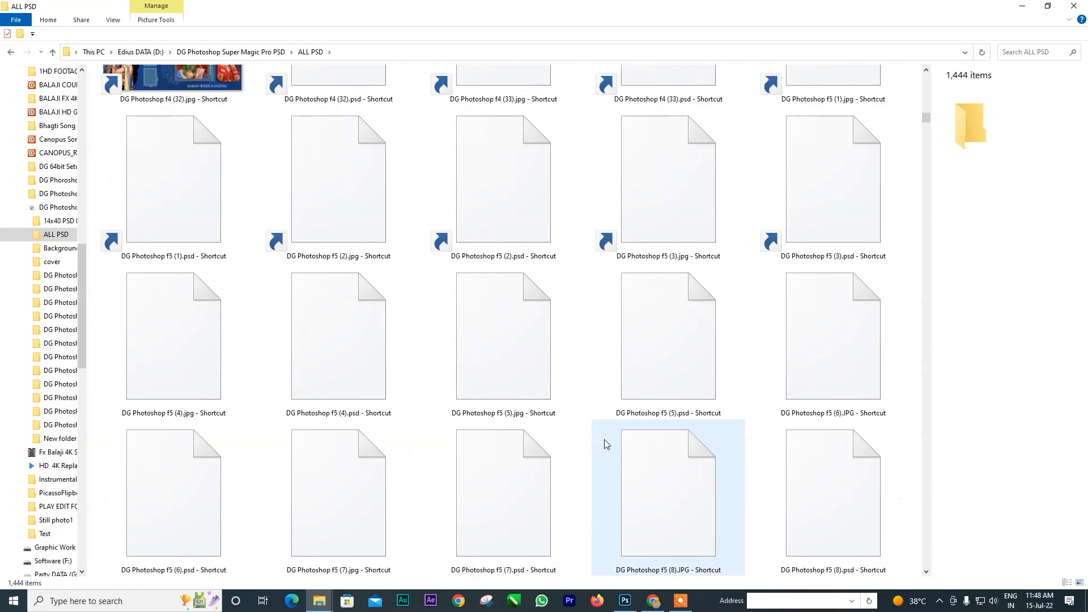
scroll(604, 443, down, 15)
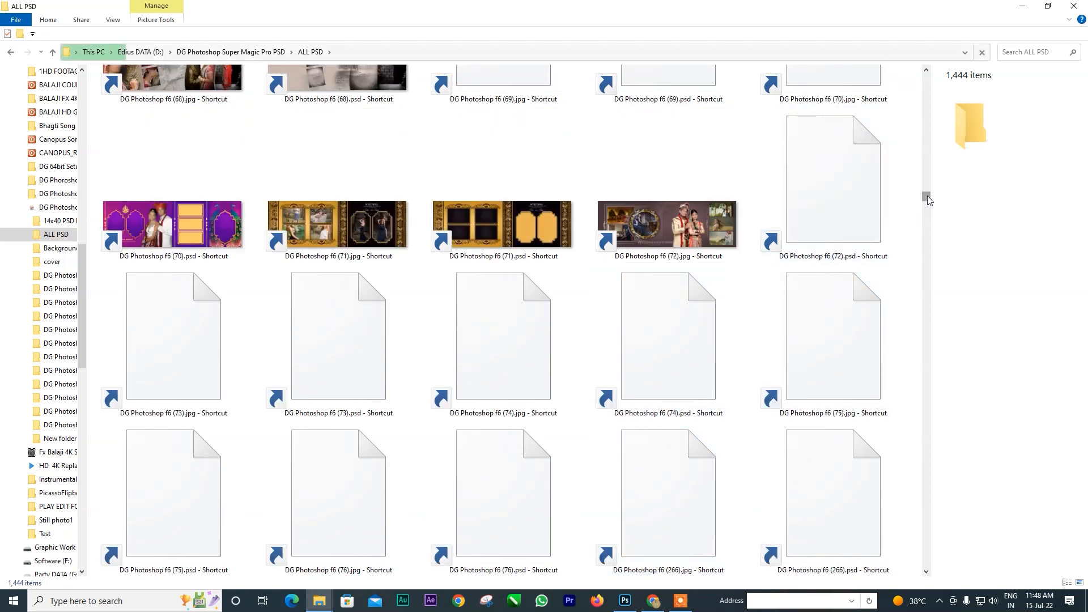
Look through the f6 and f7 template shortcuts in the ALL PSD folder and leave that window.
drag(926, 198, 931, 210)
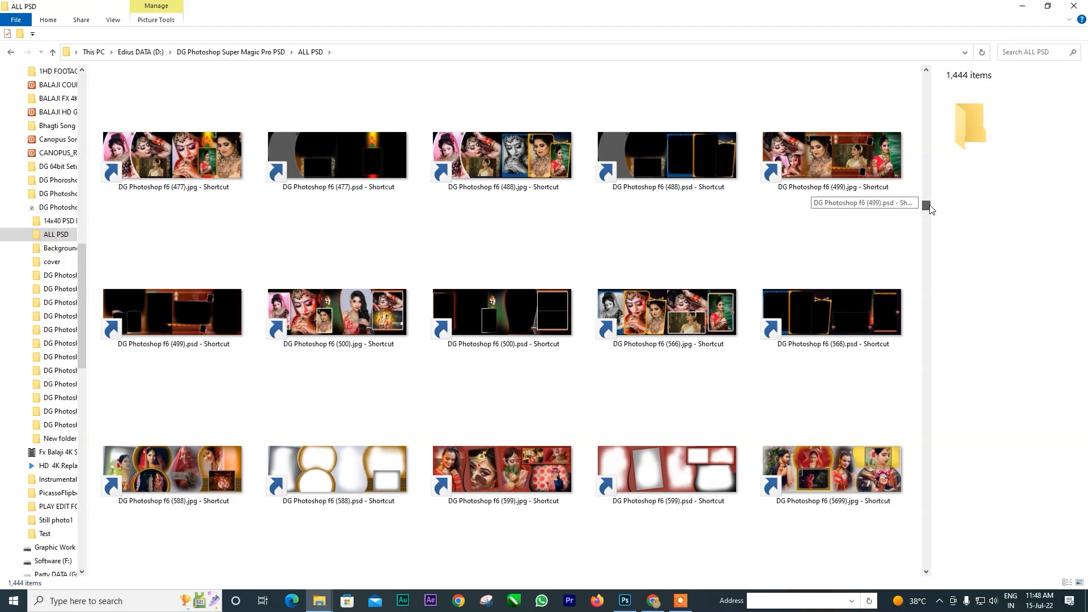
drag(930, 210, 927, 226)
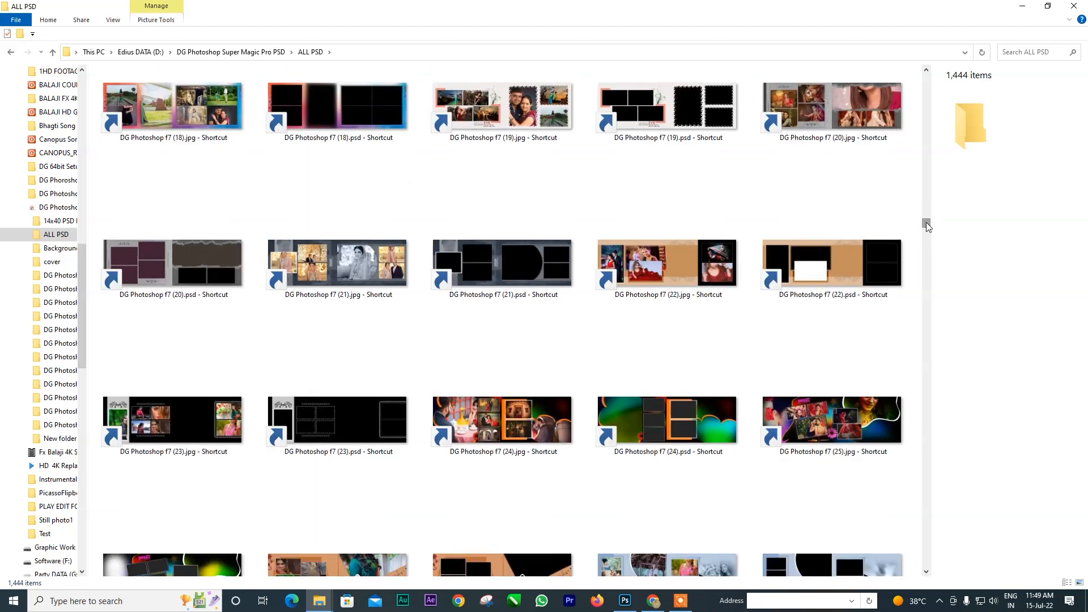
click(1070, 8)
Copy all files in the Magic pro folder except the five DG Photoshop Super Magic Pro action files.
click(134, 328)
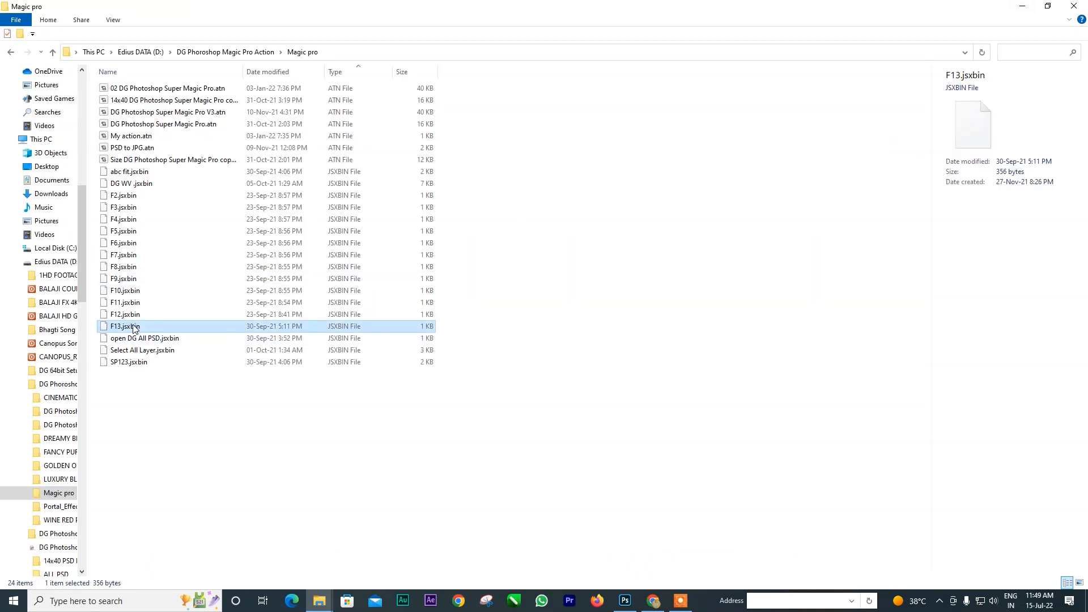
key(ctrl+a)
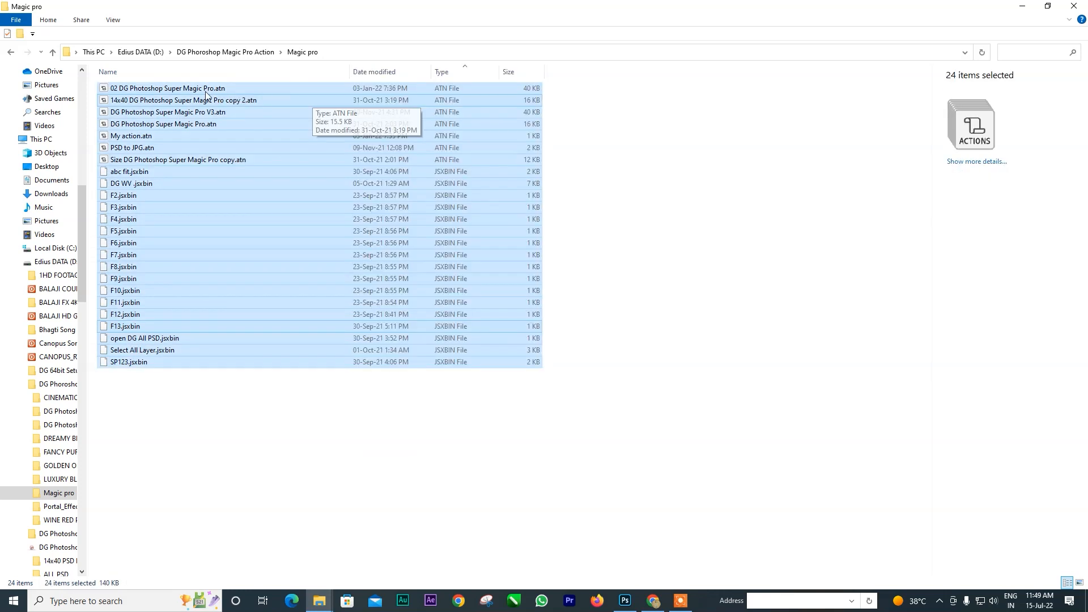
ctrl+click(195, 89)
ctrl+click(194, 100)
ctrl+click(195, 112)
ctrl+click(195, 124)
ctrl+click(199, 160)
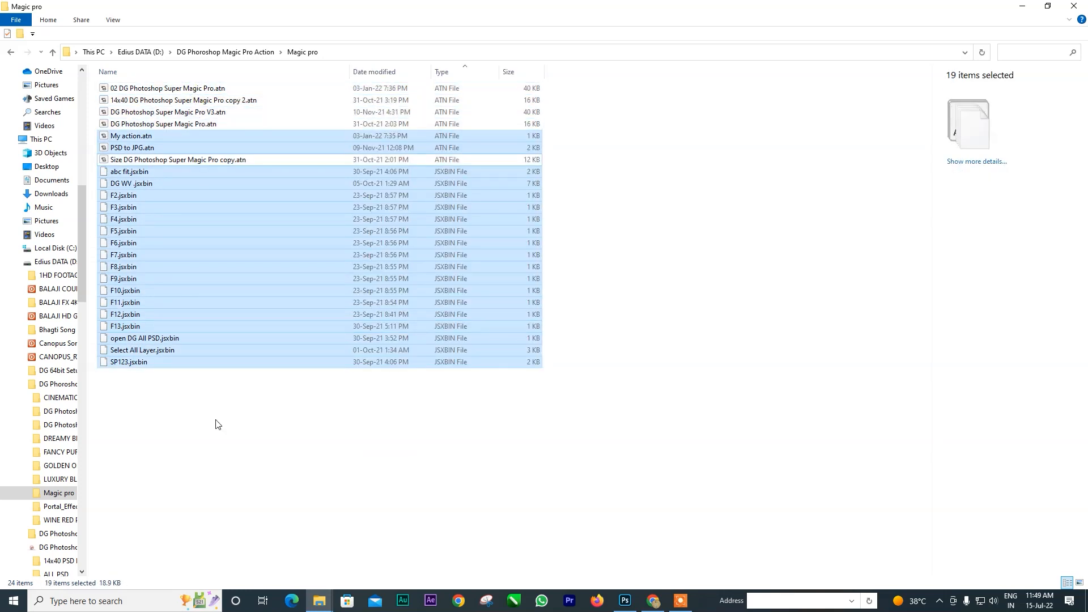
click(218, 425)
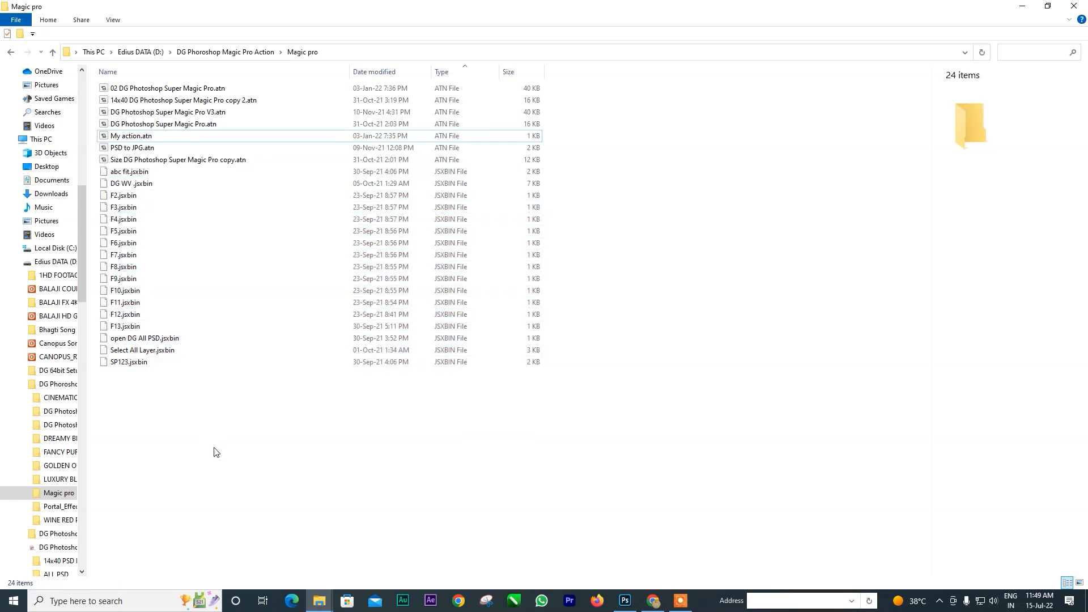
Paste the copied files into the Presets\Scripts folder of Adobe Photoshop 2020 and switch back to Photoshop.
key(super)
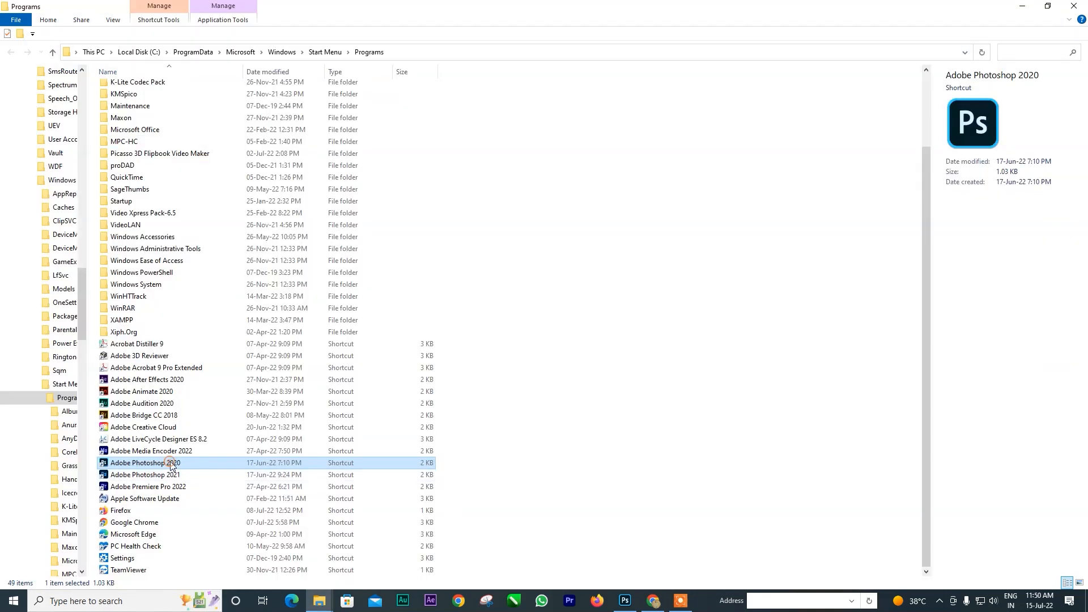
right_click(172, 465)
click(223, 198)
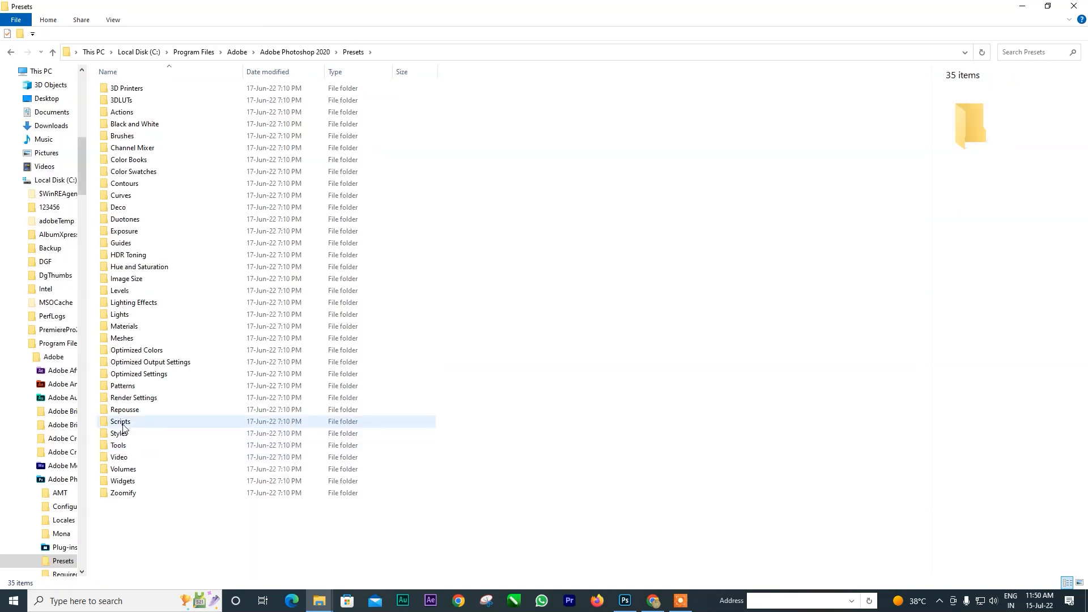
double_click(126, 422)
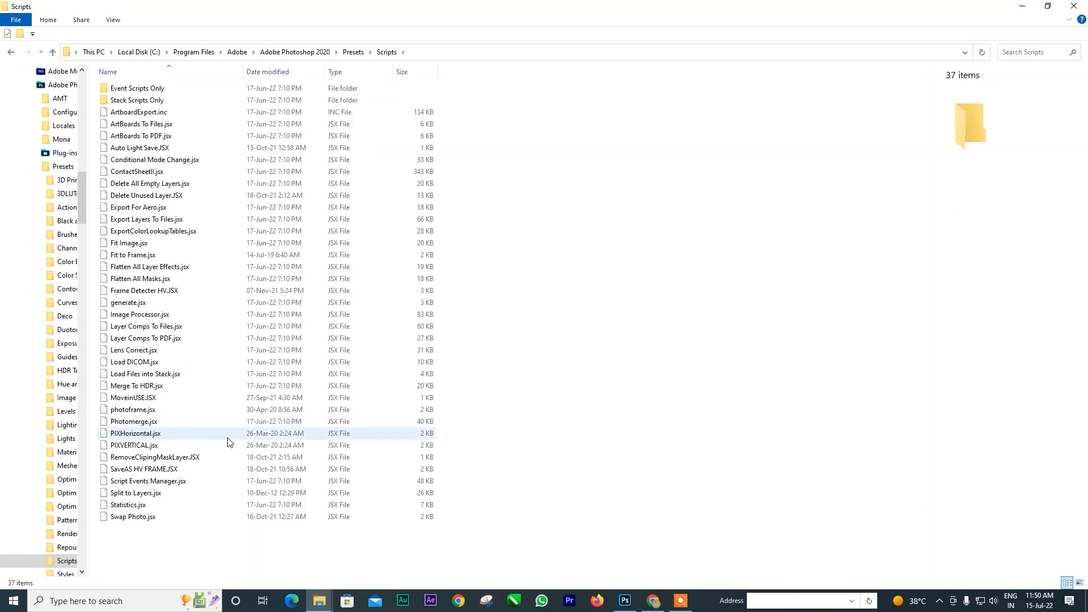
right_click(560, 253)
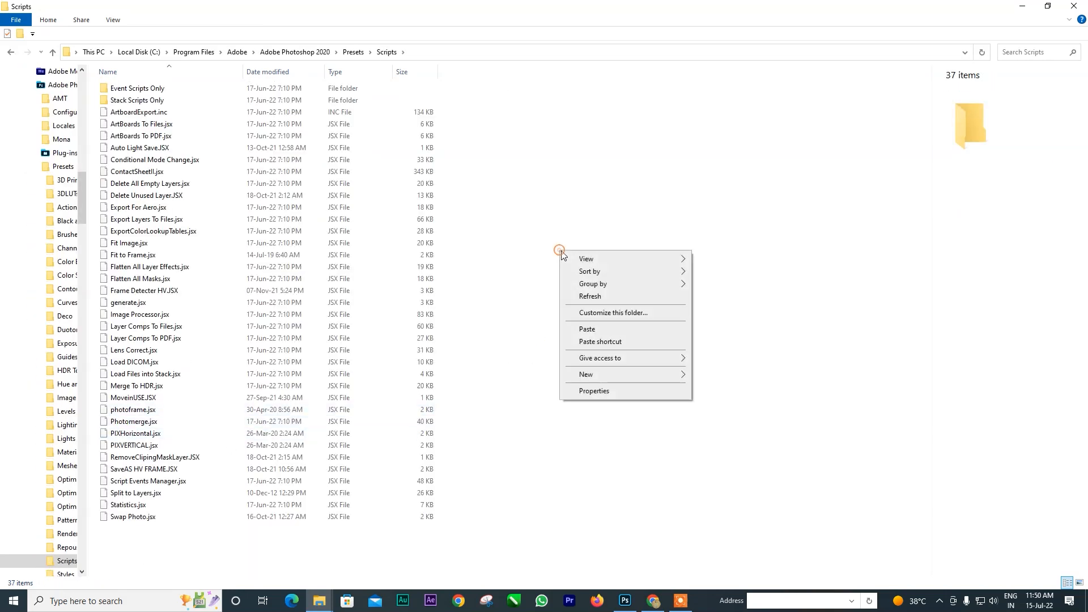
click(587, 331)
right_click(592, 278)
click(1026, 10)
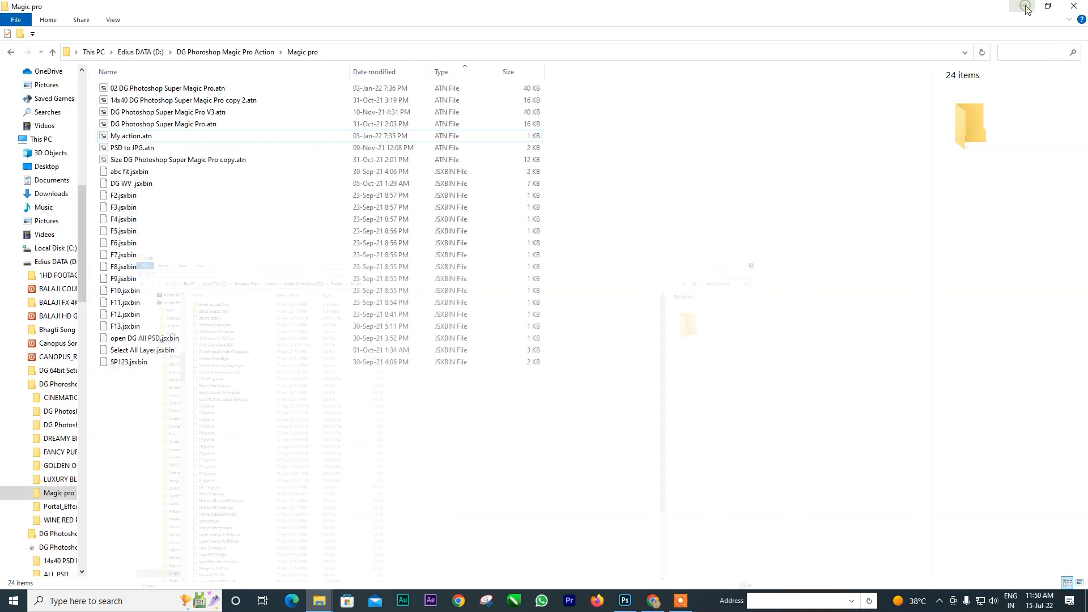
click(1023, 8)
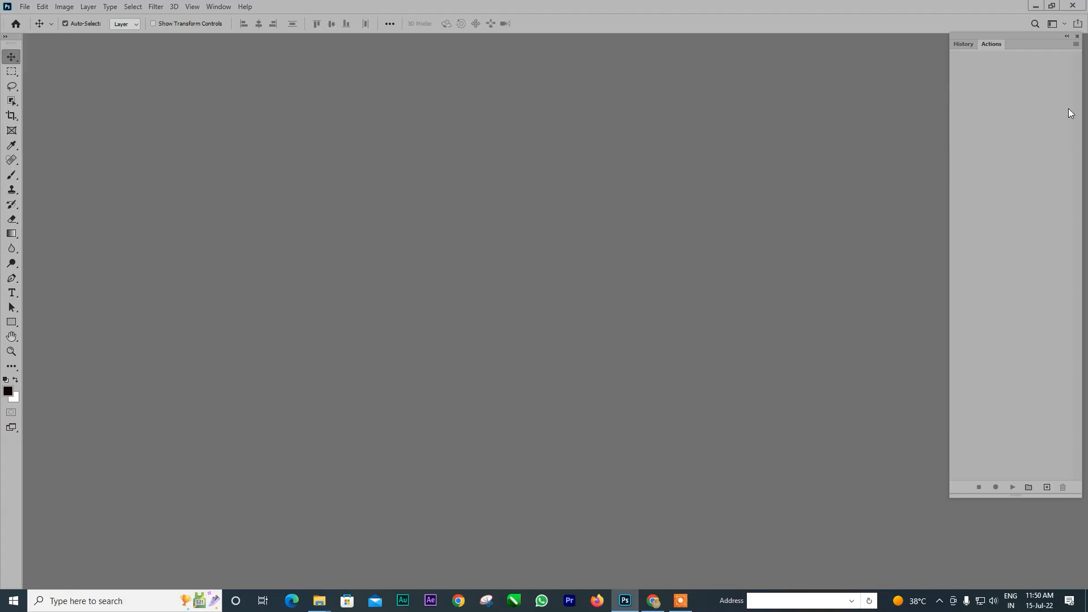
Reset the actions to the default set and clear all actions again.
click(1077, 43)
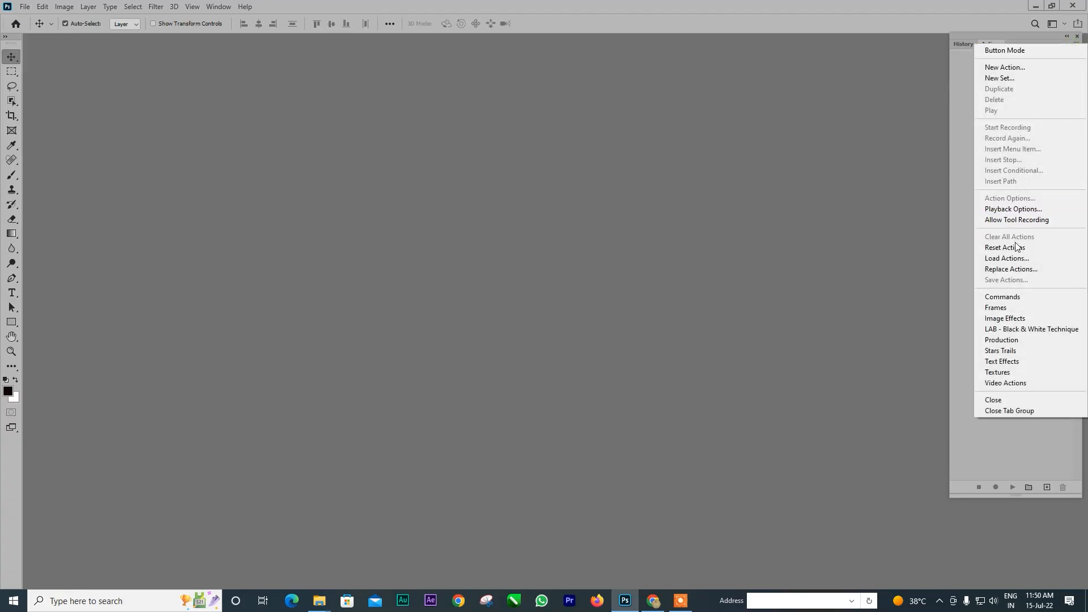
click(968, 146)
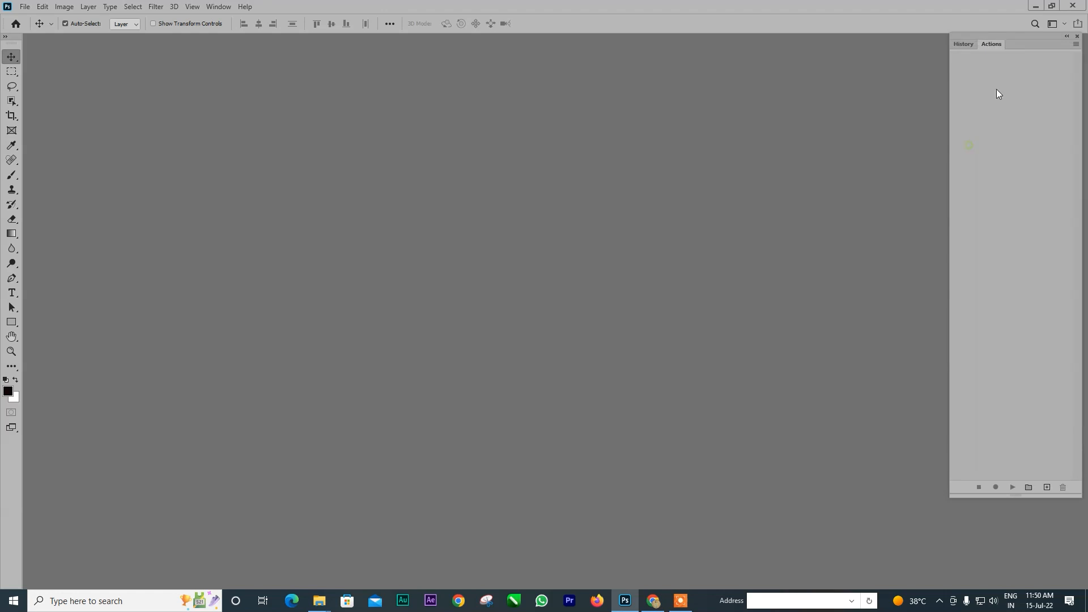
click(1076, 43)
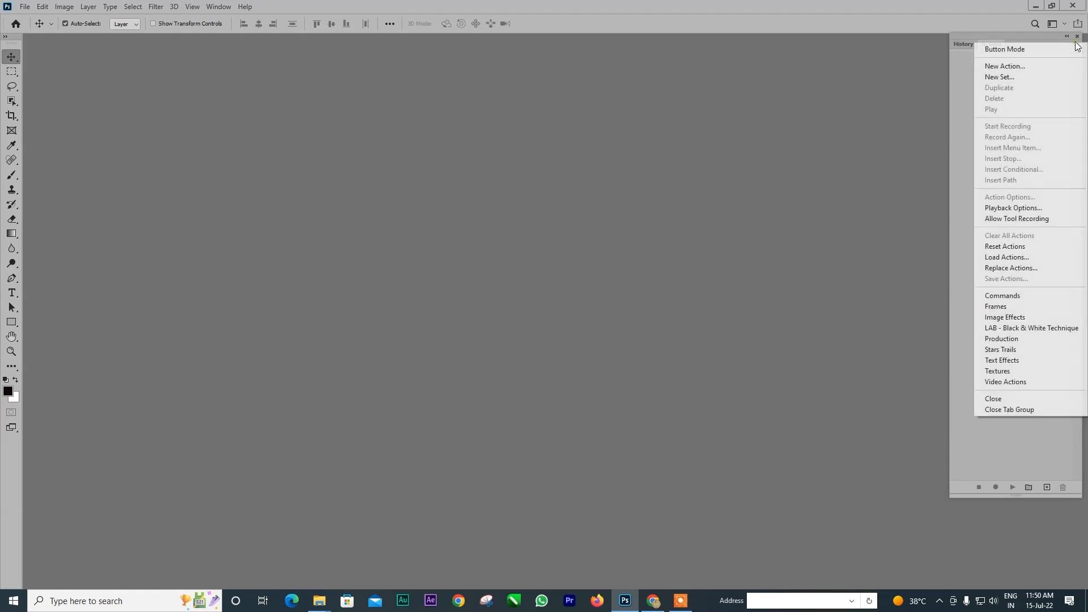
click(1017, 246)
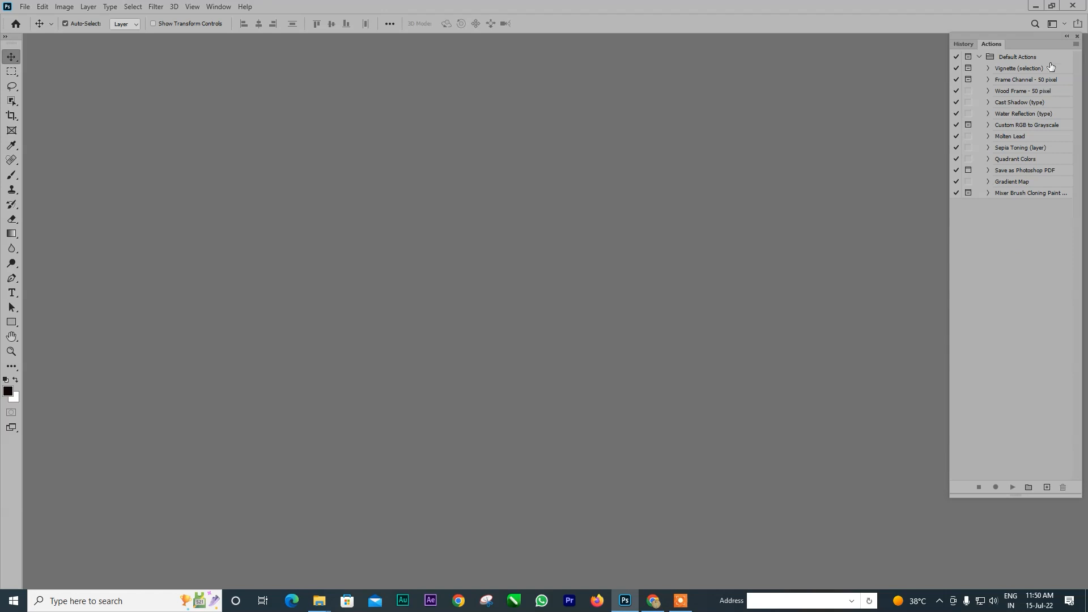
click(1076, 44)
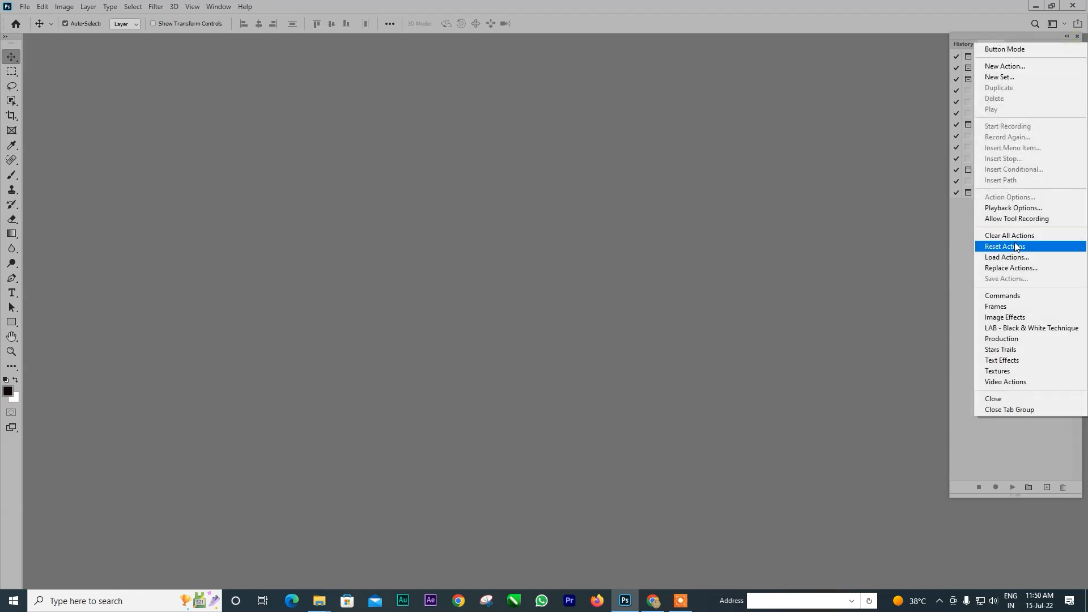
click(1018, 237)
key(Return)
Load the action file 02 DG Photoshop Super Magic Pro.atn from the Magic pro folder.
click(1076, 44)
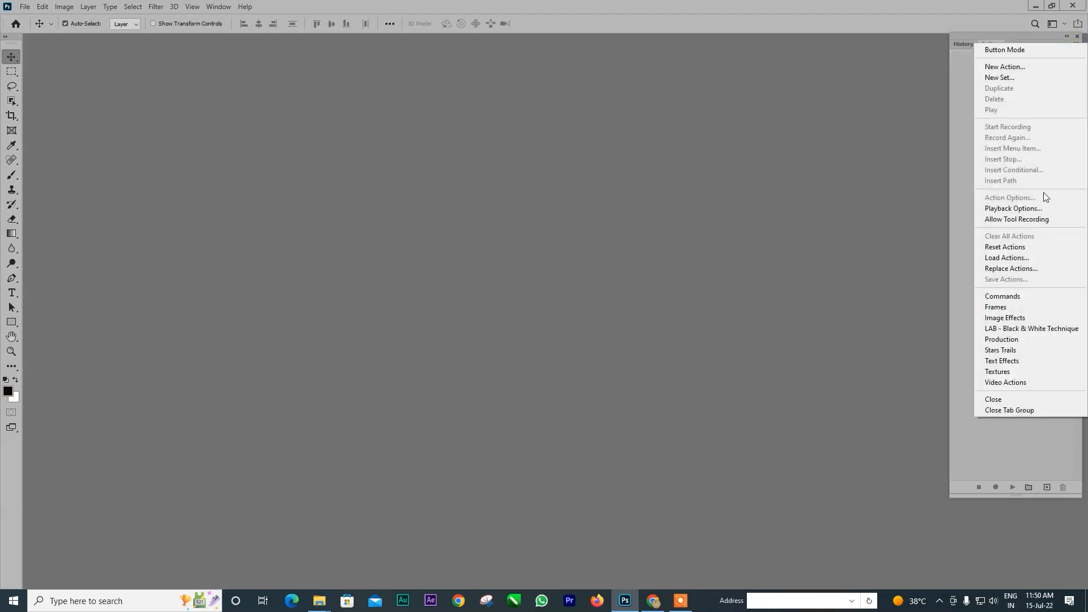
click(1020, 262)
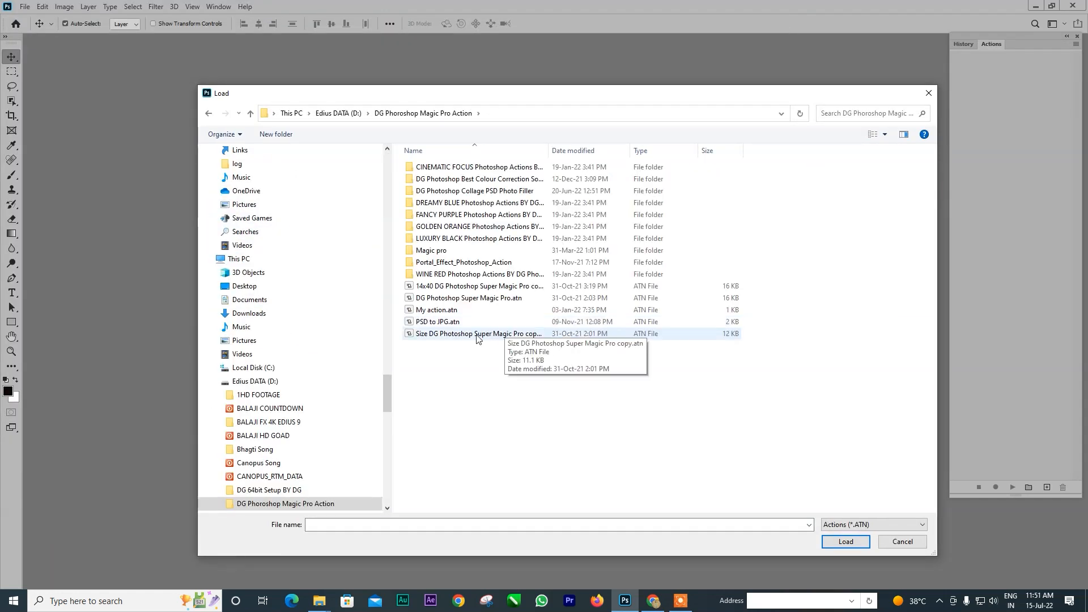
double_click(432, 251)
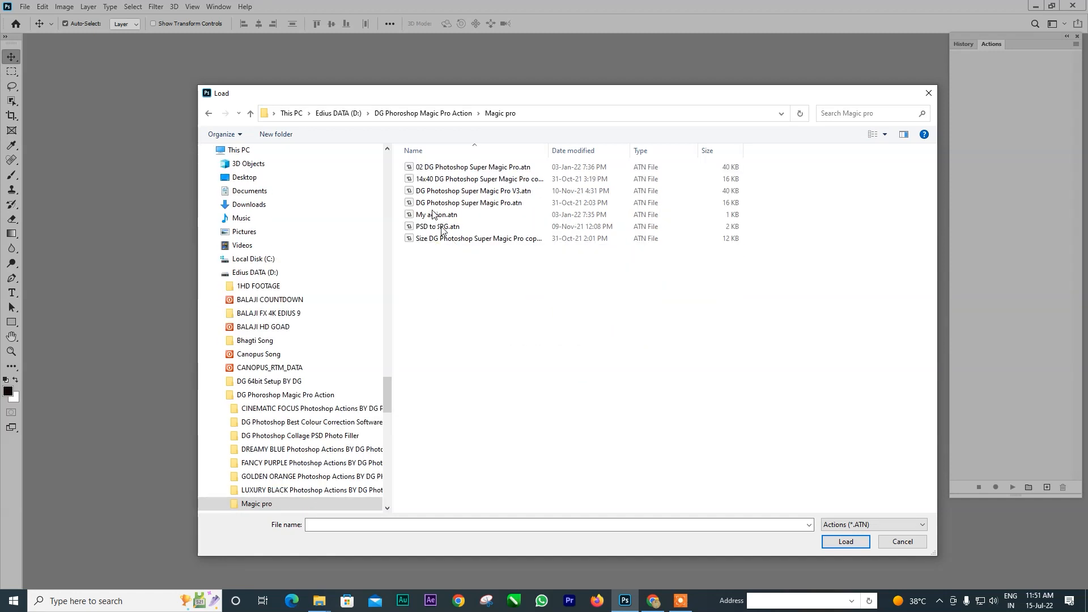
click(428, 168)
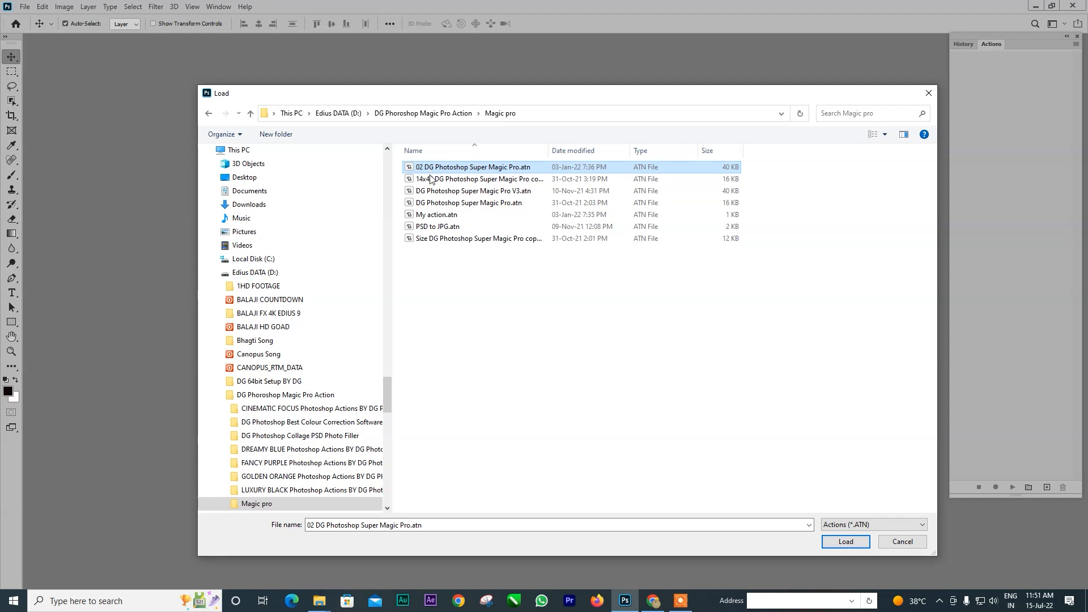
click(434, 180)
click(435, 170)
click(844, 543)
Show the loaded actions in Button Mode and look through the full list.
click(1076, 45)
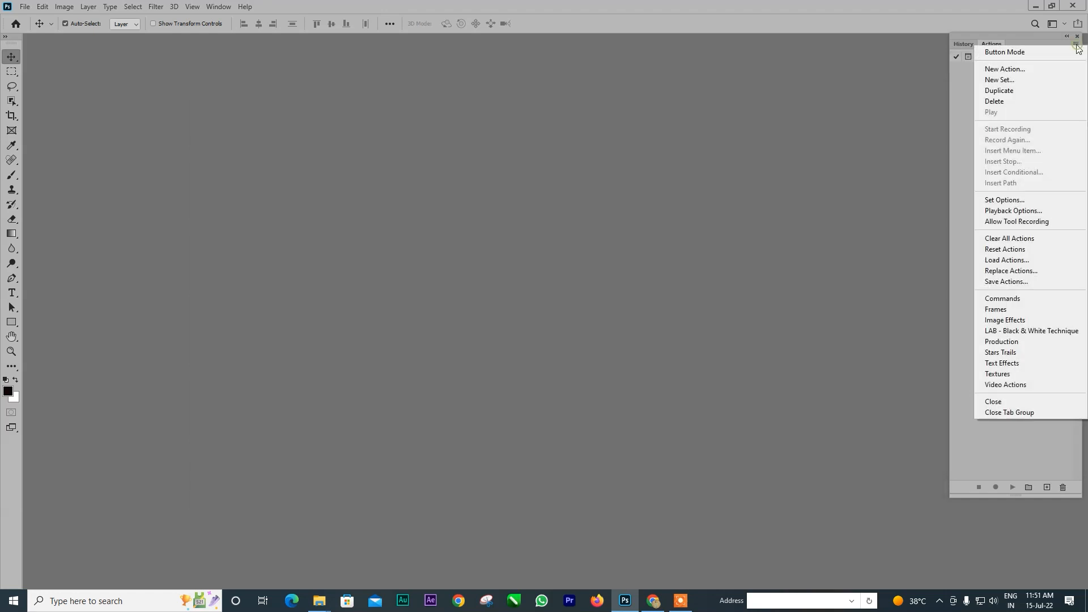
click(1027, 48)
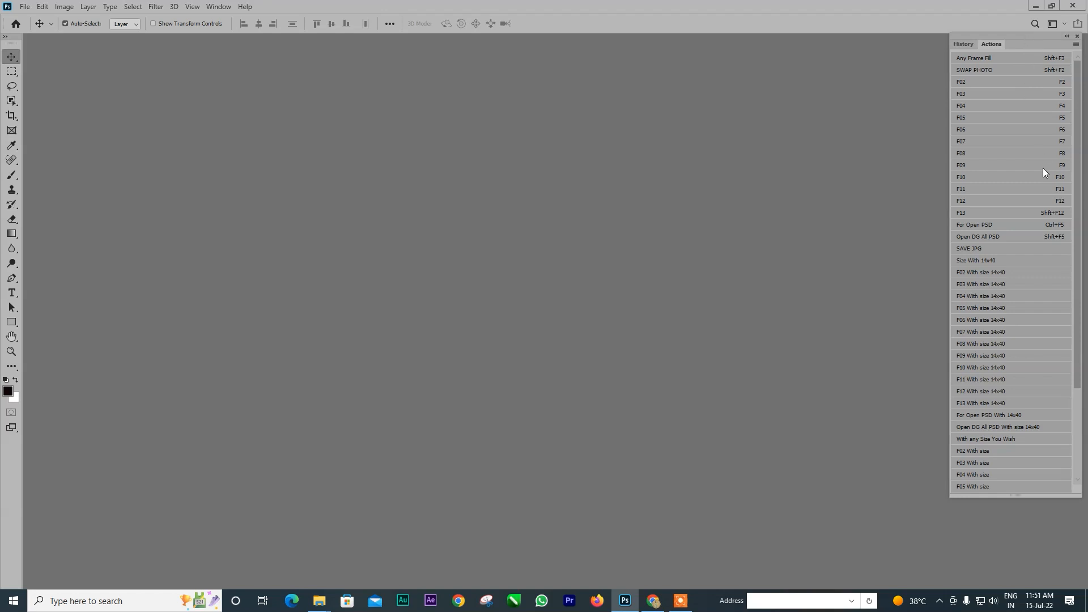
drag(1077, 199, 1084, 142)
drag(1079, 302, 1072, 428)
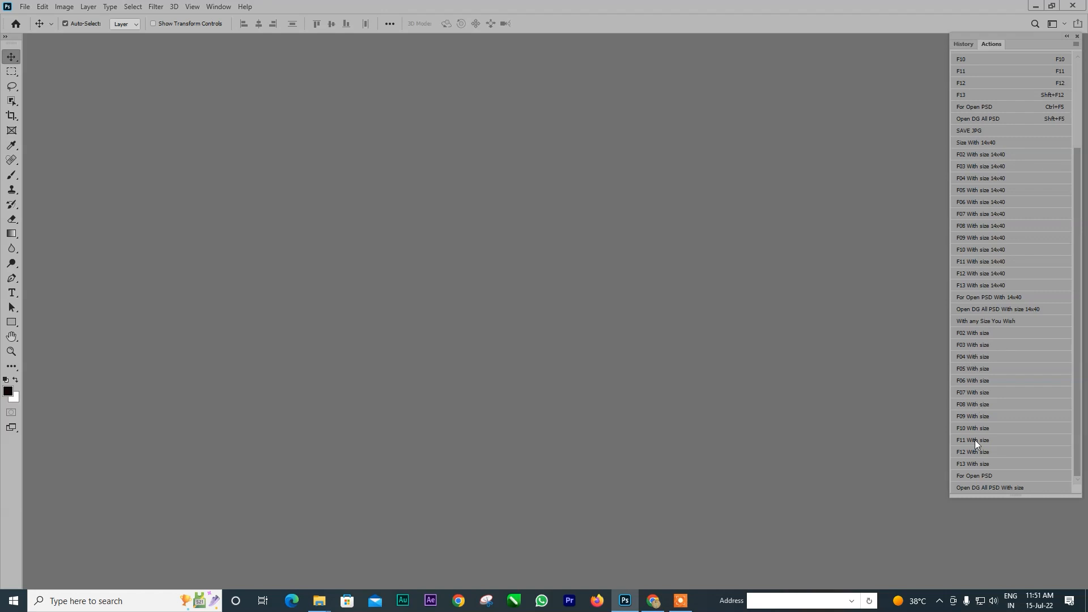
scroll(1061, 427, up, 5)
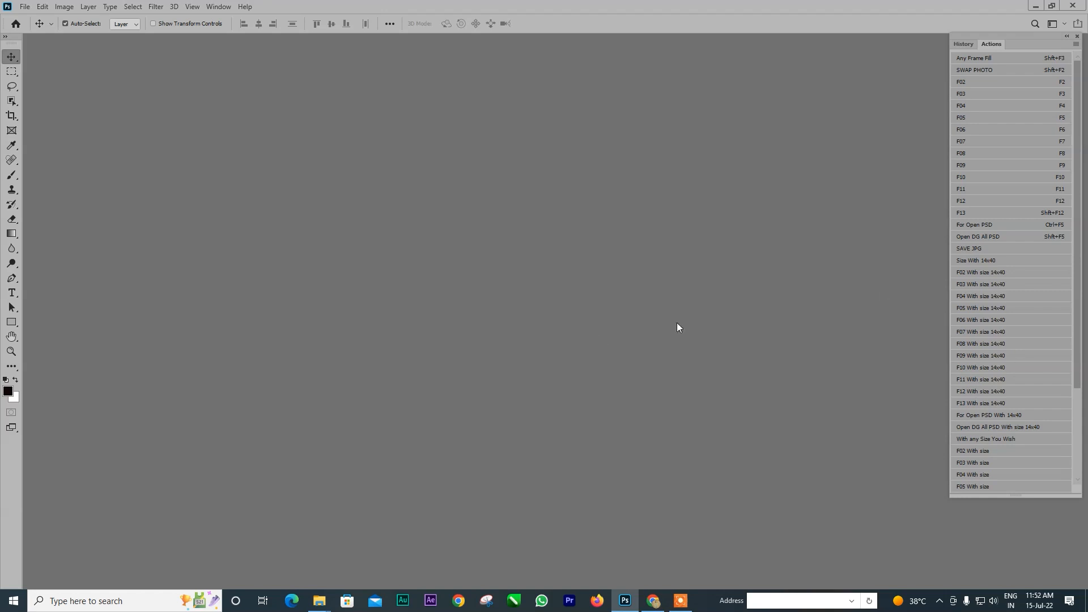
Switch to File Explorer, go up to the album folder and pin its wedding photo folder to Quick access.
click(319, 600)
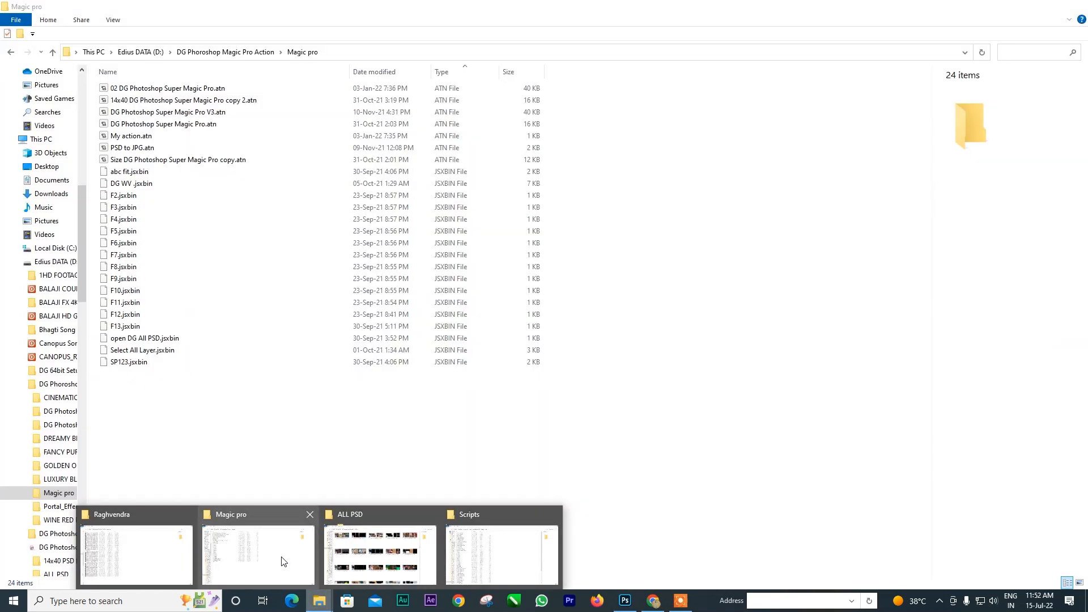
click(281, 556)
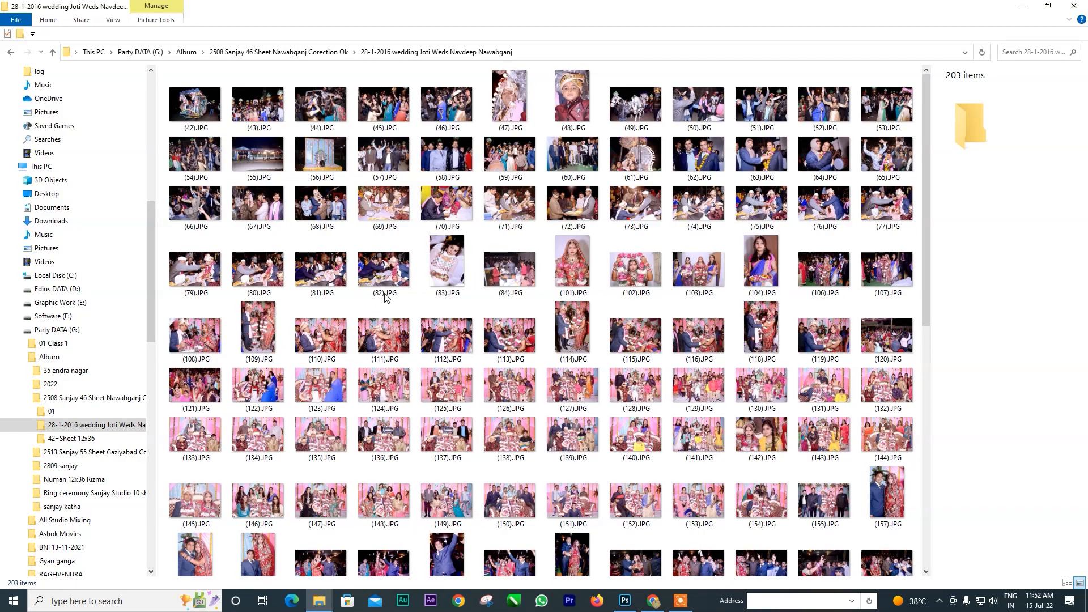
click(53, 51)
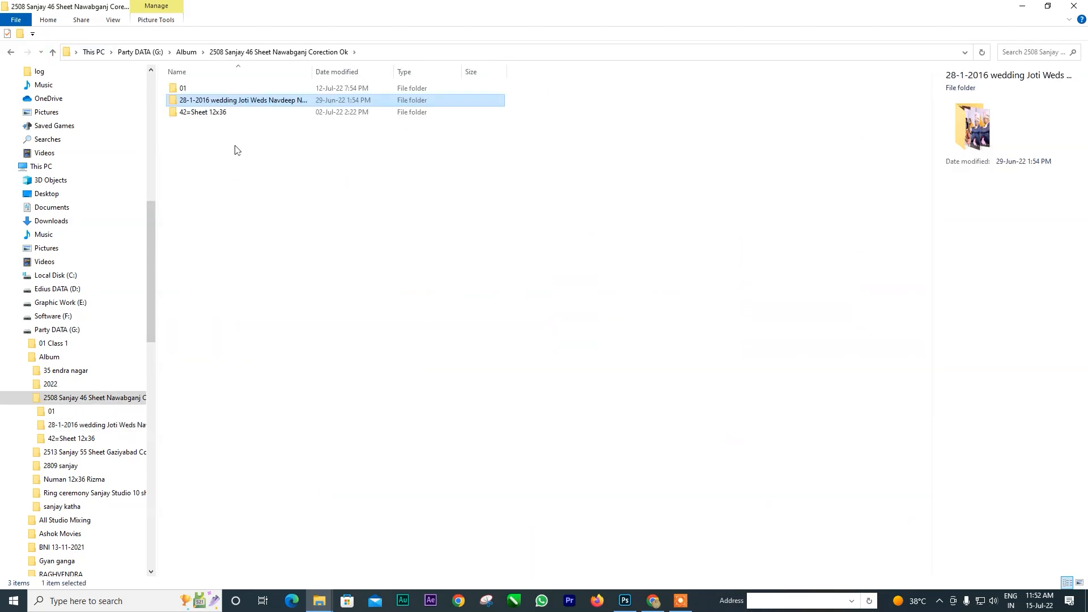
click(235, 150)
click(237, 100)
right_click(238, 101)
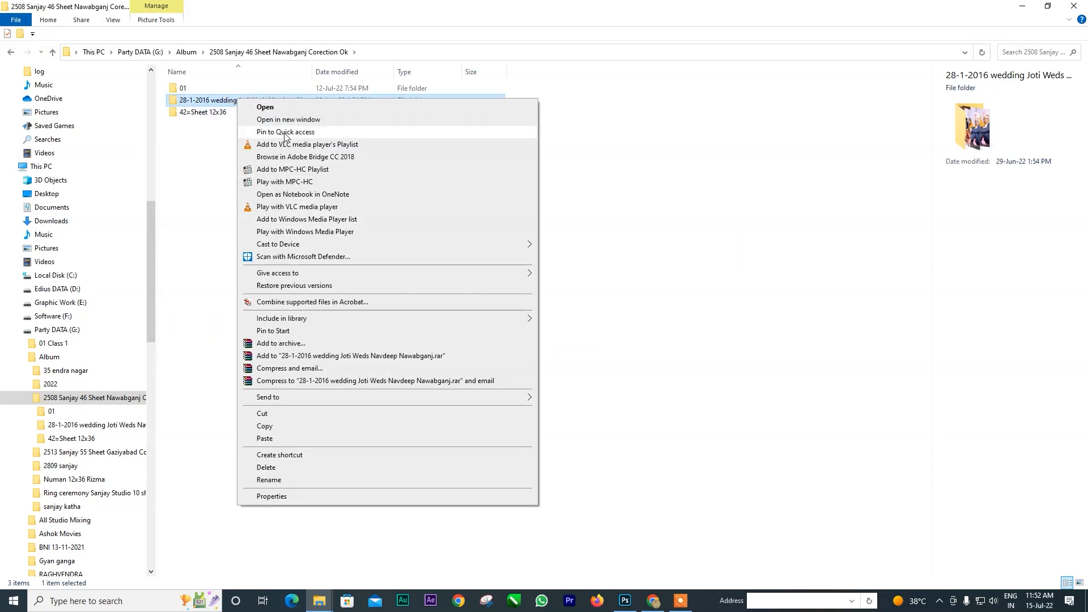
click(285, 132)
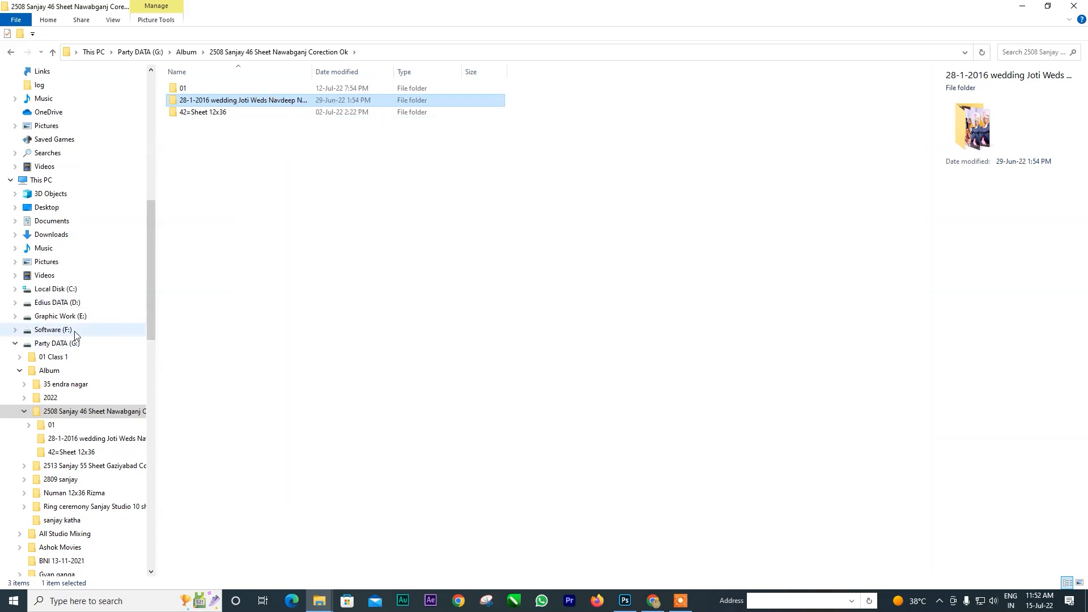
click(14, 347)
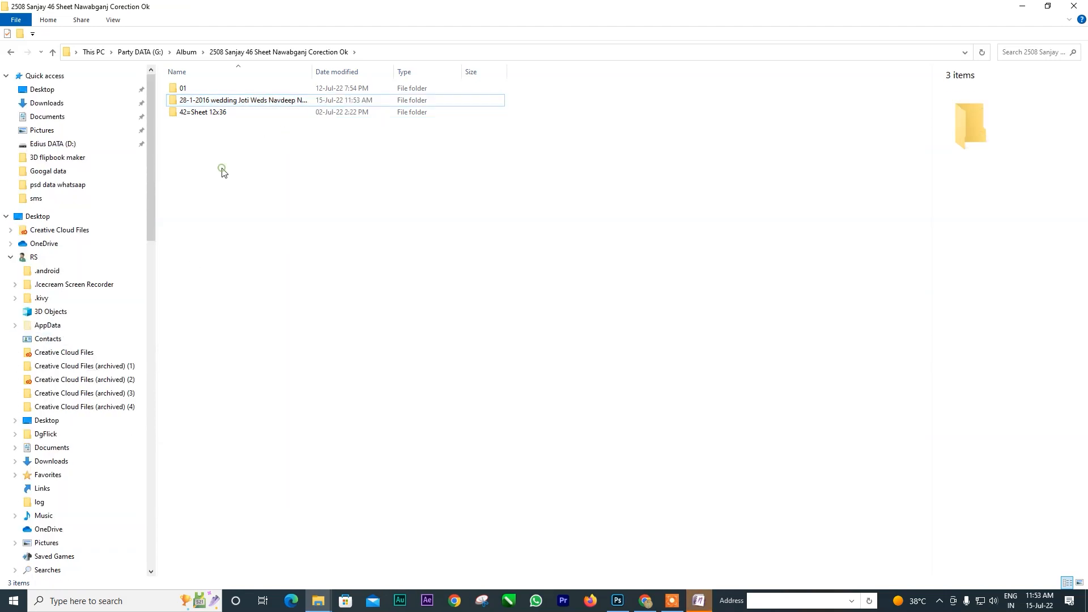
Pin the wedding photo folder to Quick access once more.
click(232, 101)
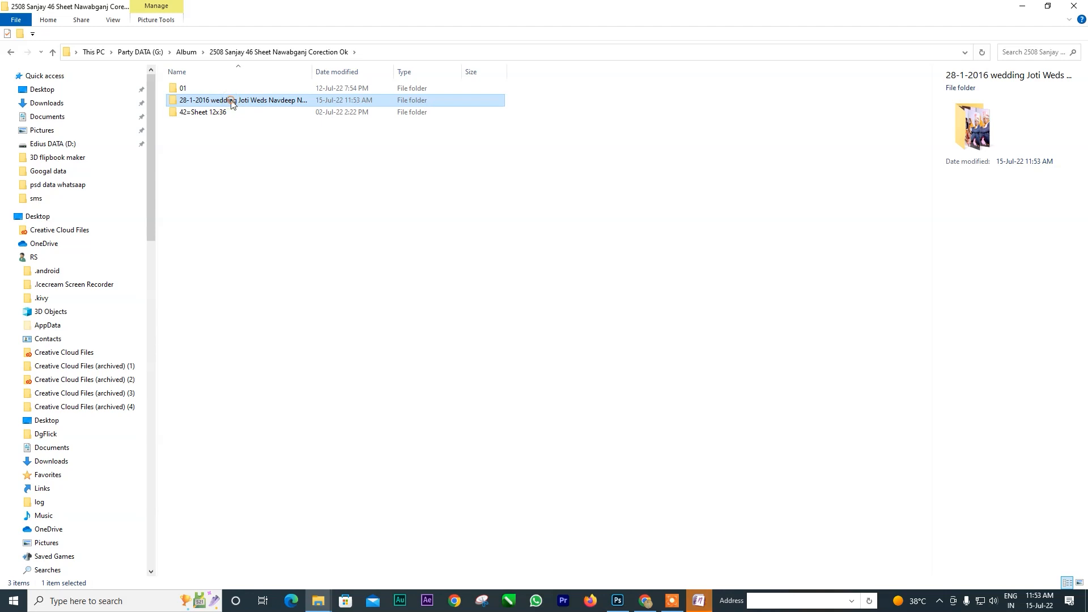
right_click(231, 103)
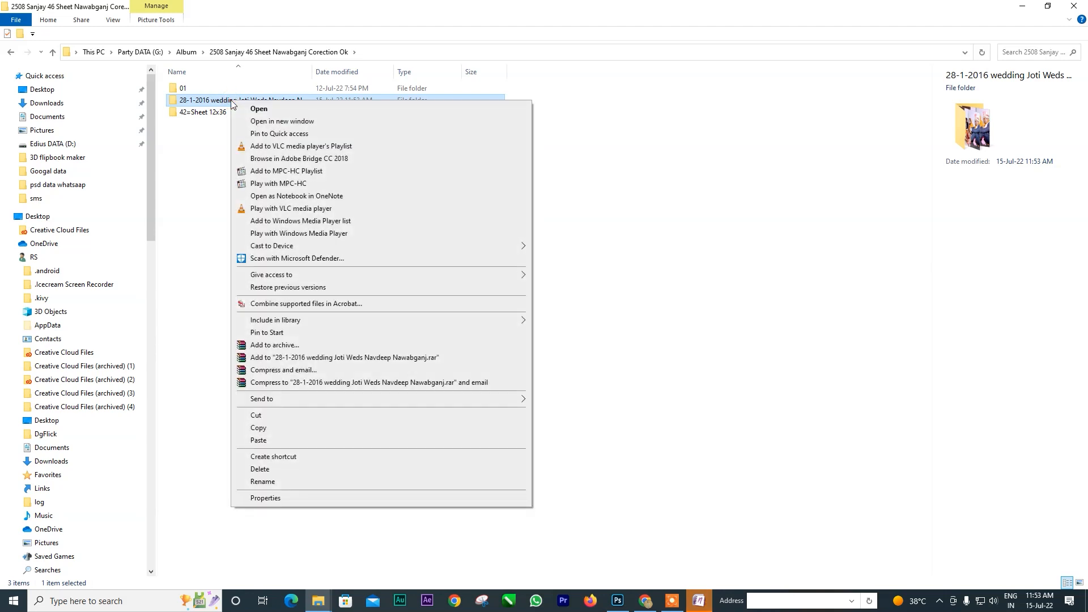
click(266, 139)
click(216, 164)
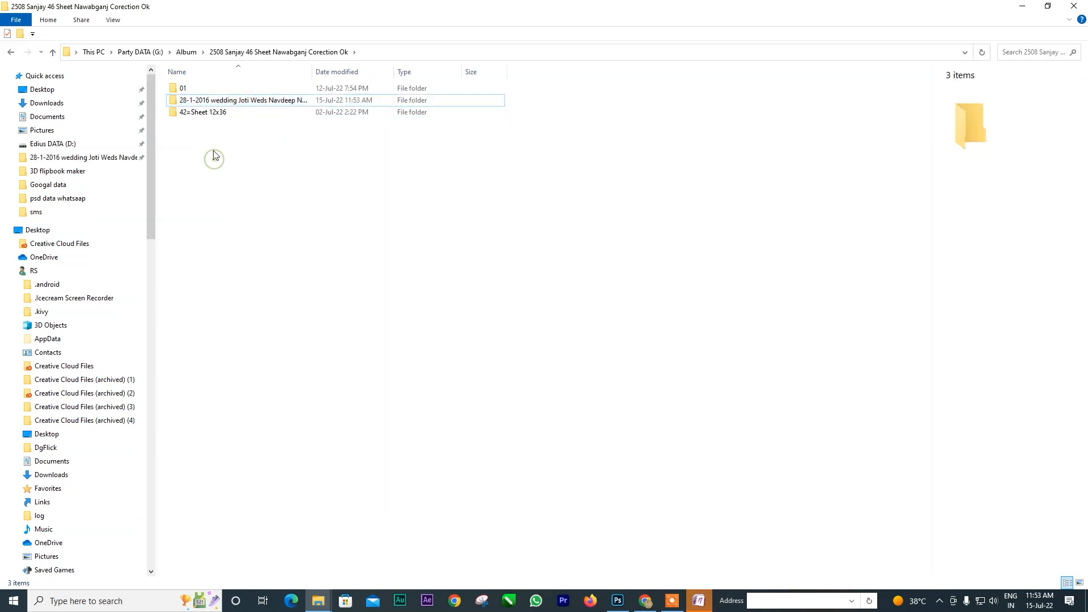
Create a new folder named 12x36 in the album folder, beside the wedding photo folder.
right_click(214, 152)
mouse_move(274, 290)
click(371, 288)
text(12x36)
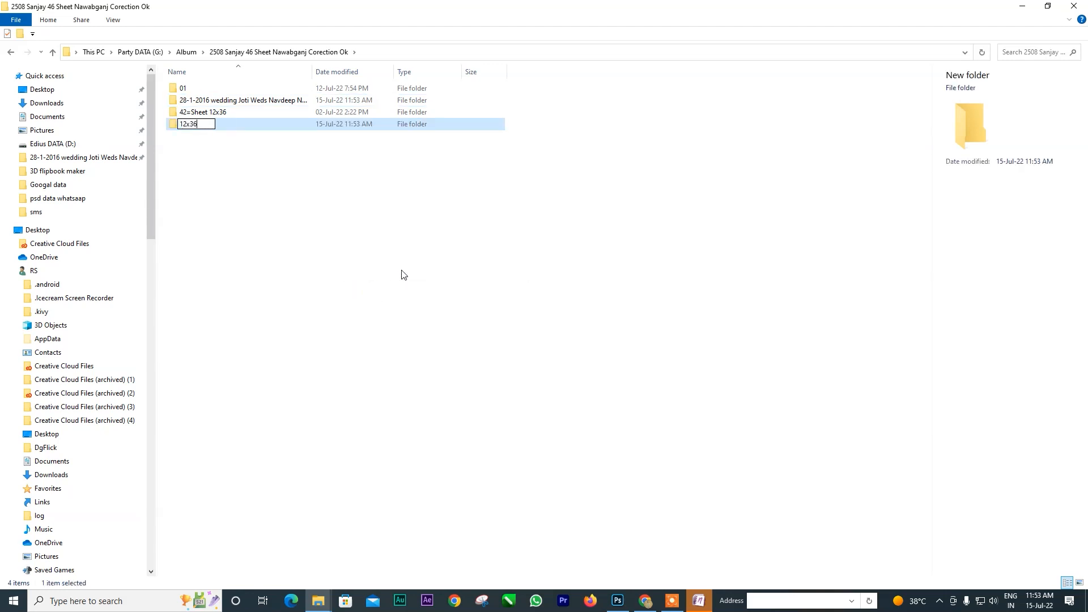
click(269, 184)
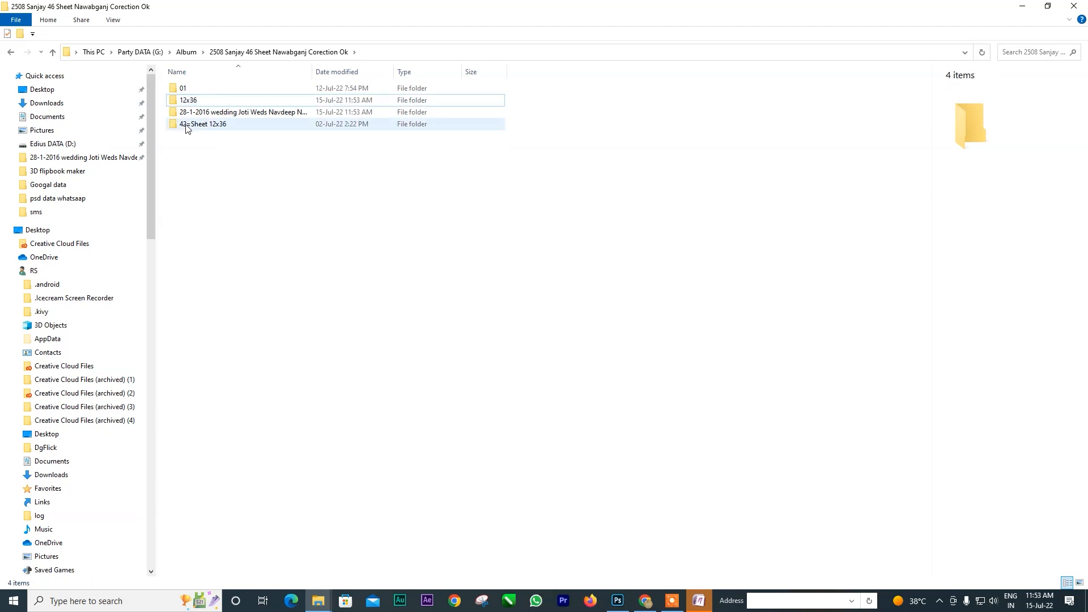
Pin the 12x36 folder to Quick access.
click(185, 101)
right_click(186, 101)
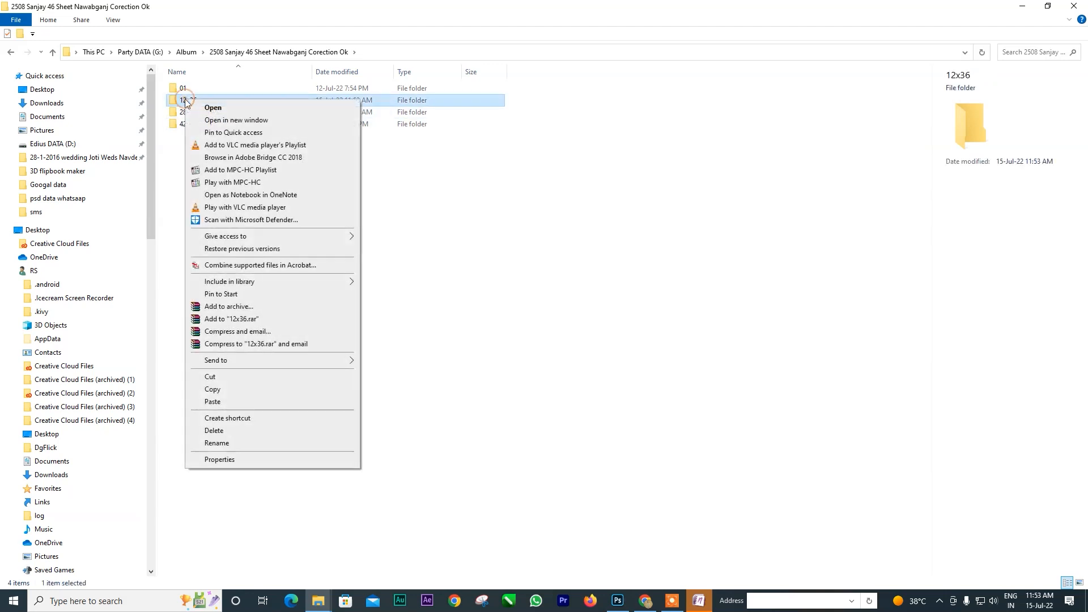
click(214, 133)
click(67, 158)
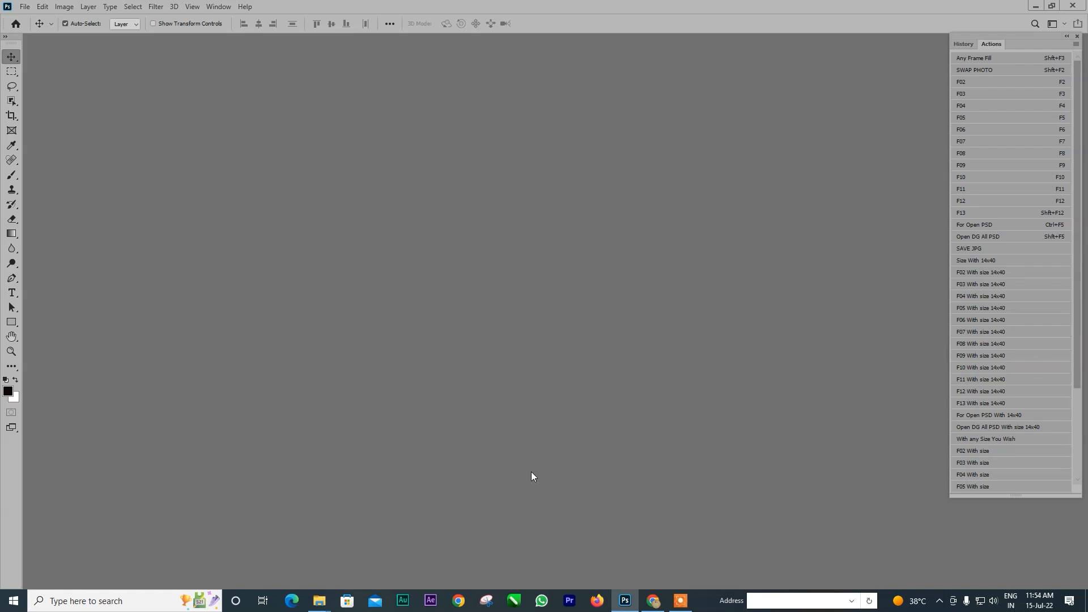
Switch to File Explorer, open the wedding photo folder next to the 12x36 folder and select all its photos.
click(331, 601)
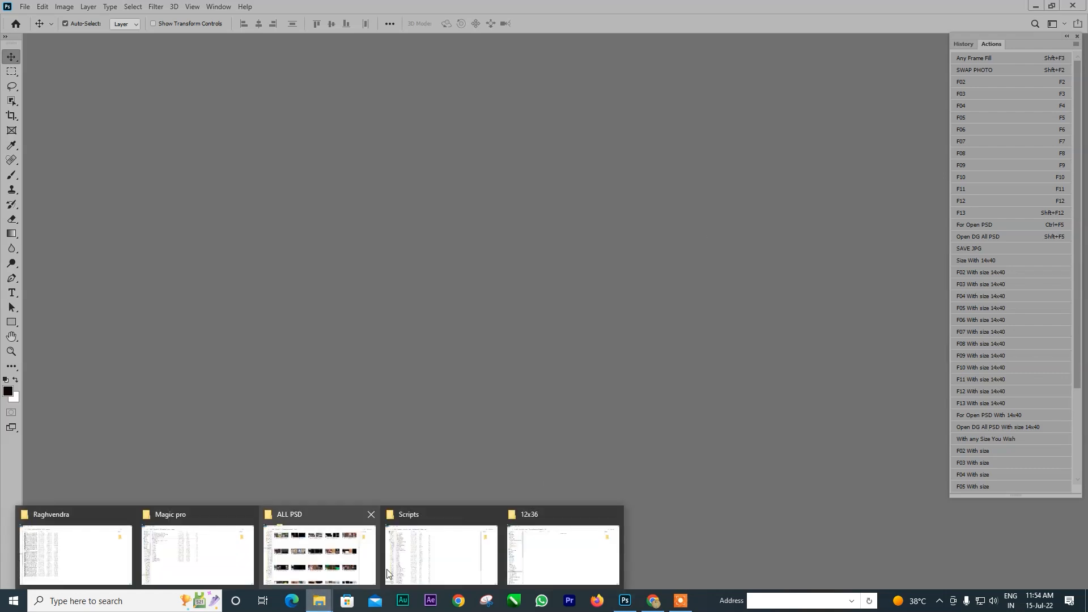
click(530, 563)
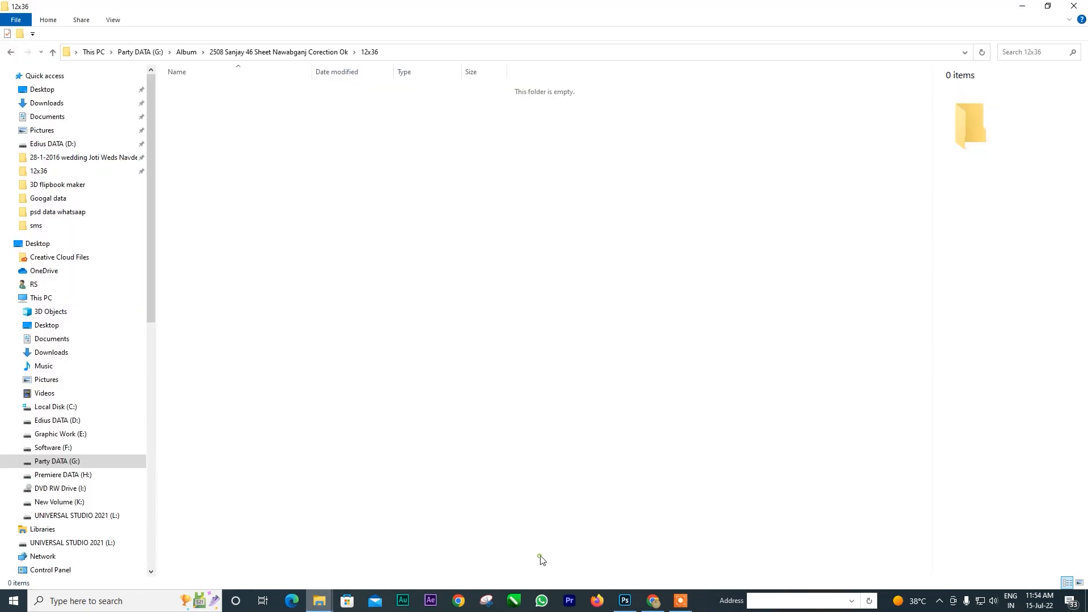
click(53, 52)
double_click(181, 110)
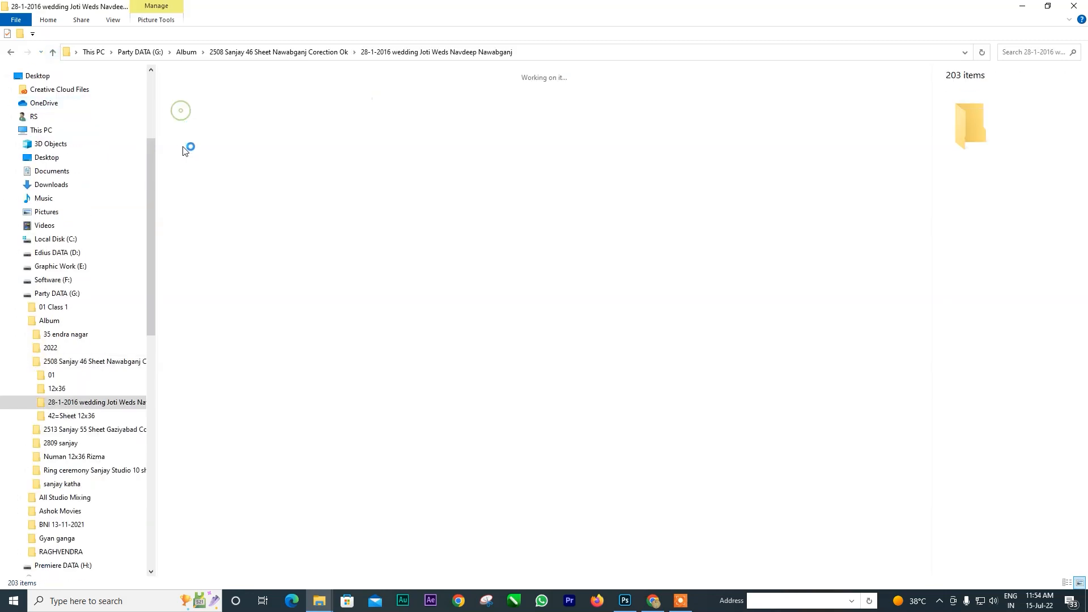
key(ctrl+a)
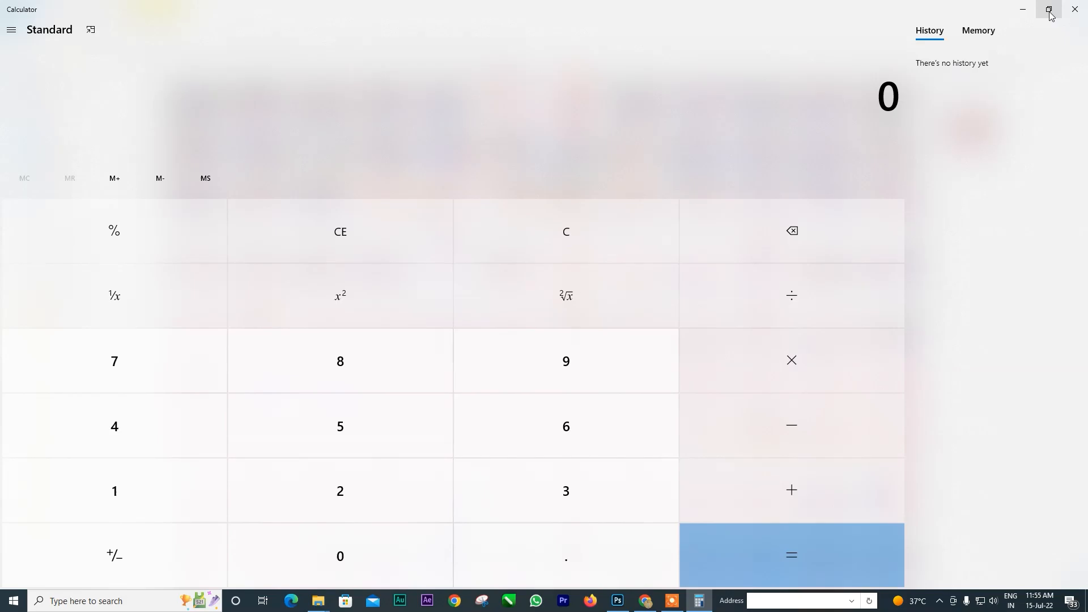
Shrink the Calculator window, move it over the photos and divide 202 by 50.
click(1048, 7)
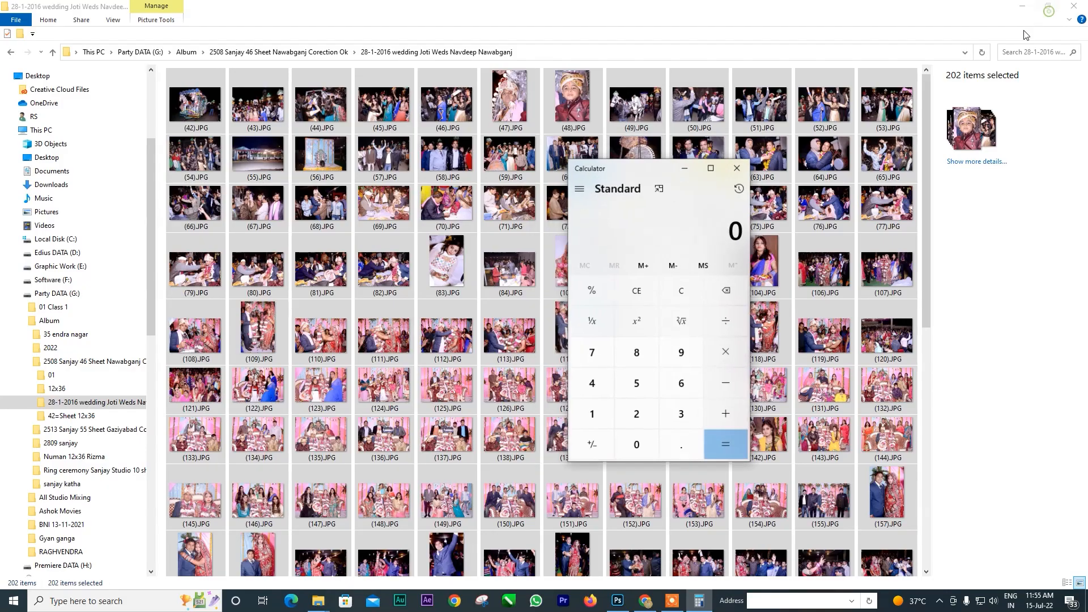
drag(635, 169, 585, 169)
click(582, 424)
click(587, 445)
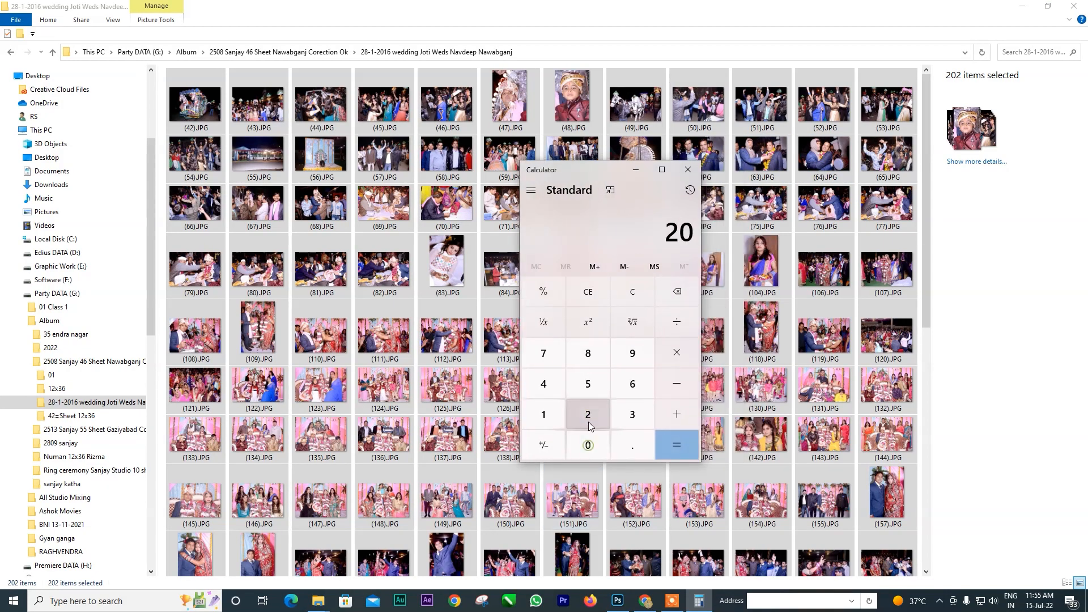
click(600, 422)
click(677, 323)
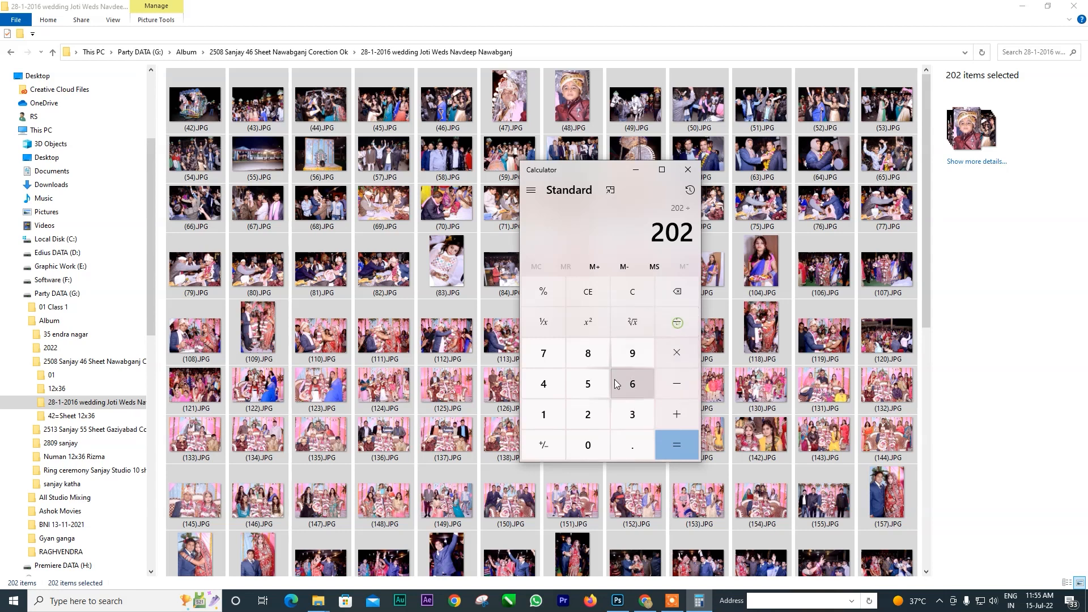
click(588, 384)
click(587, 444)
click(678, 443)
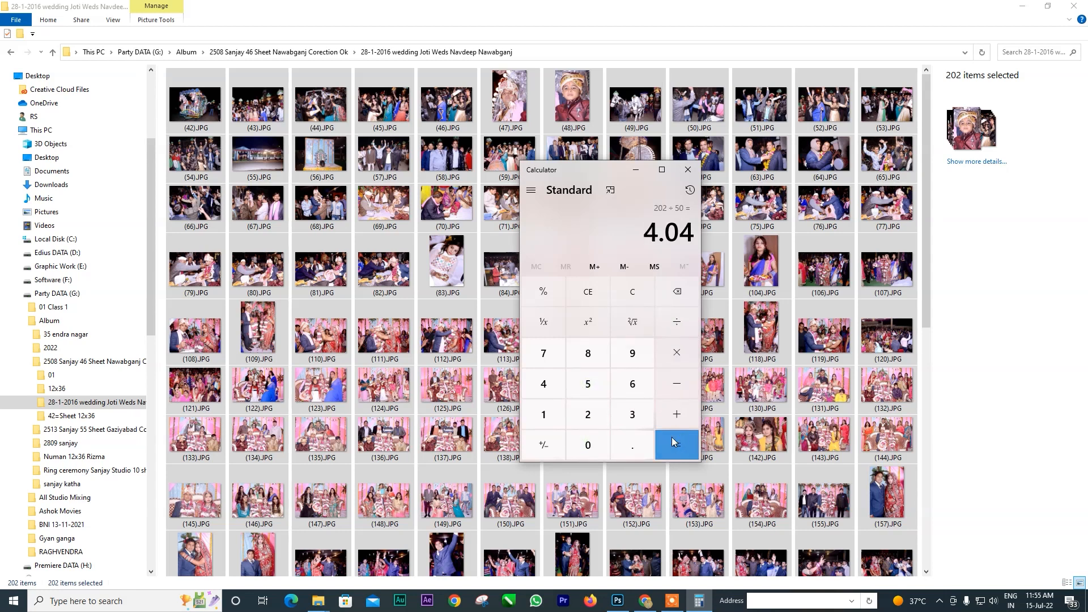
drag(614, 171, 618, 214)
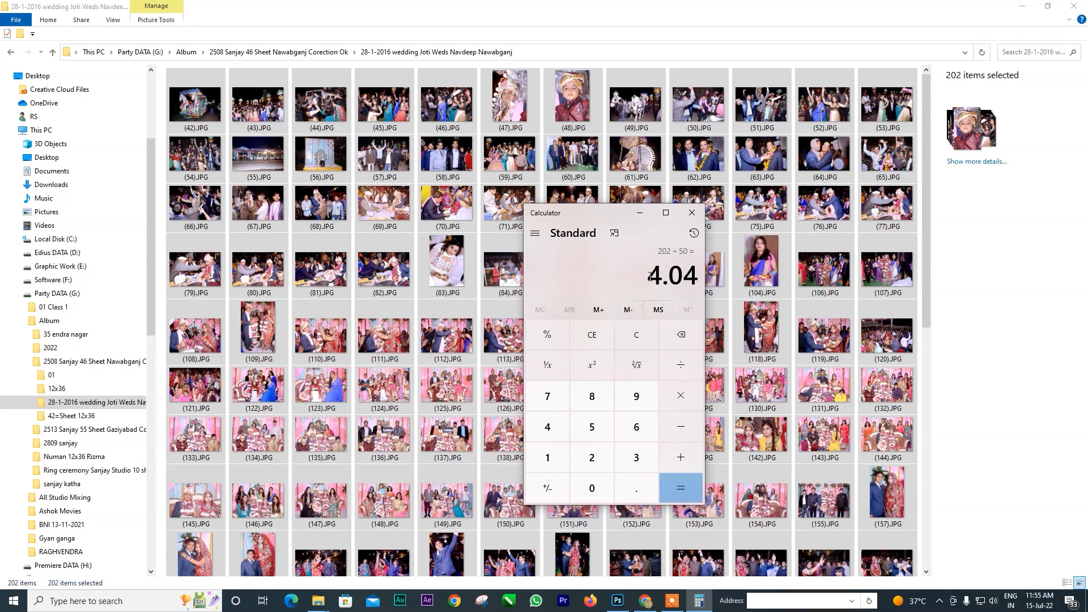
Clear the calculation, divide 202 by 6, highlight the result's whole number, and close Calculator.
click(640, 334)
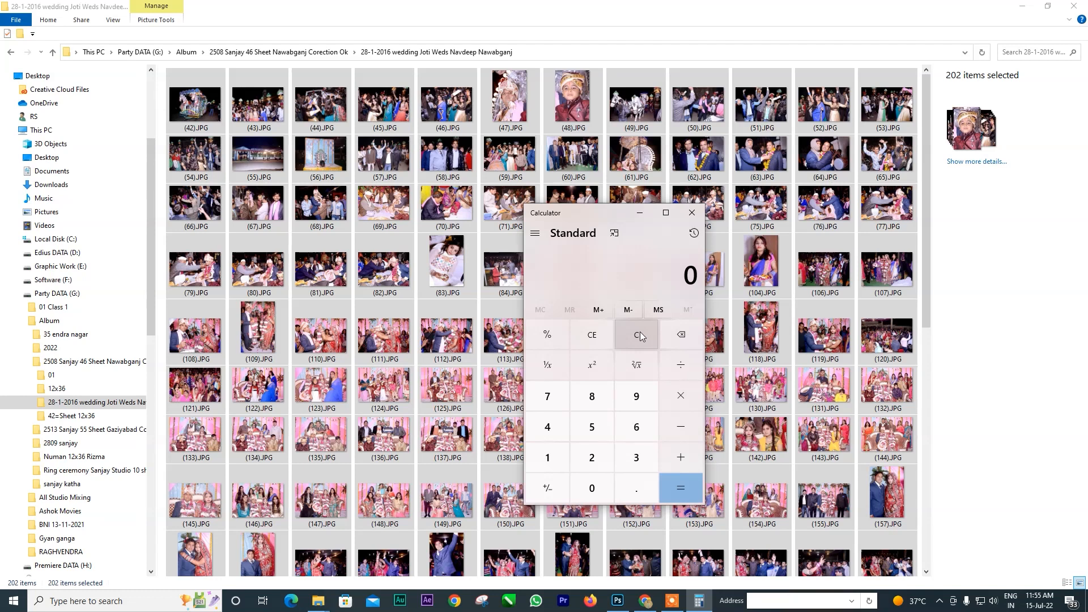
click(592, 456)
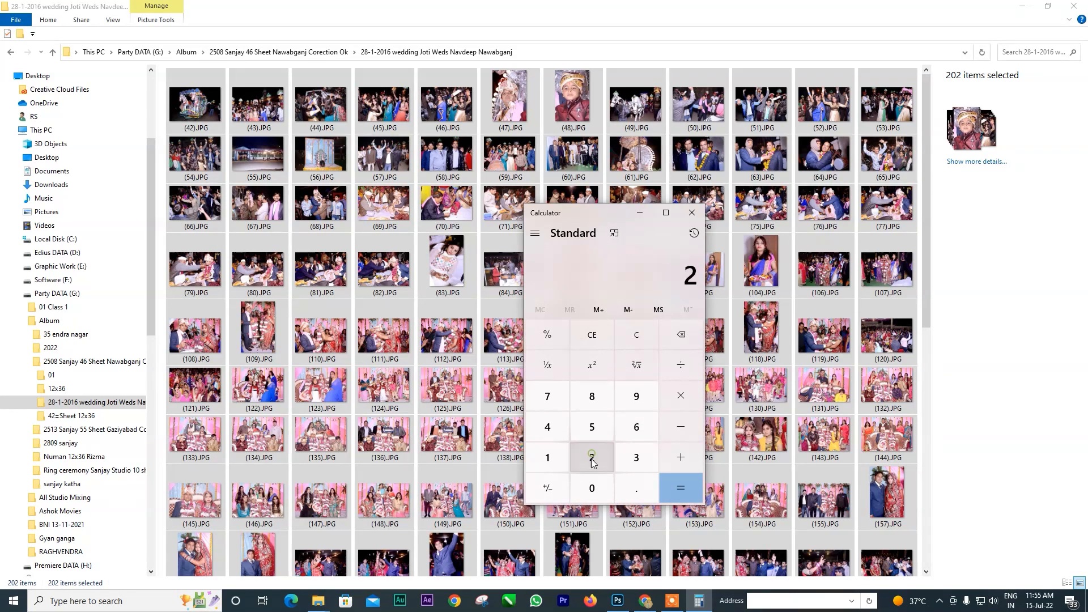
click(593, 486)
click(593, 457)
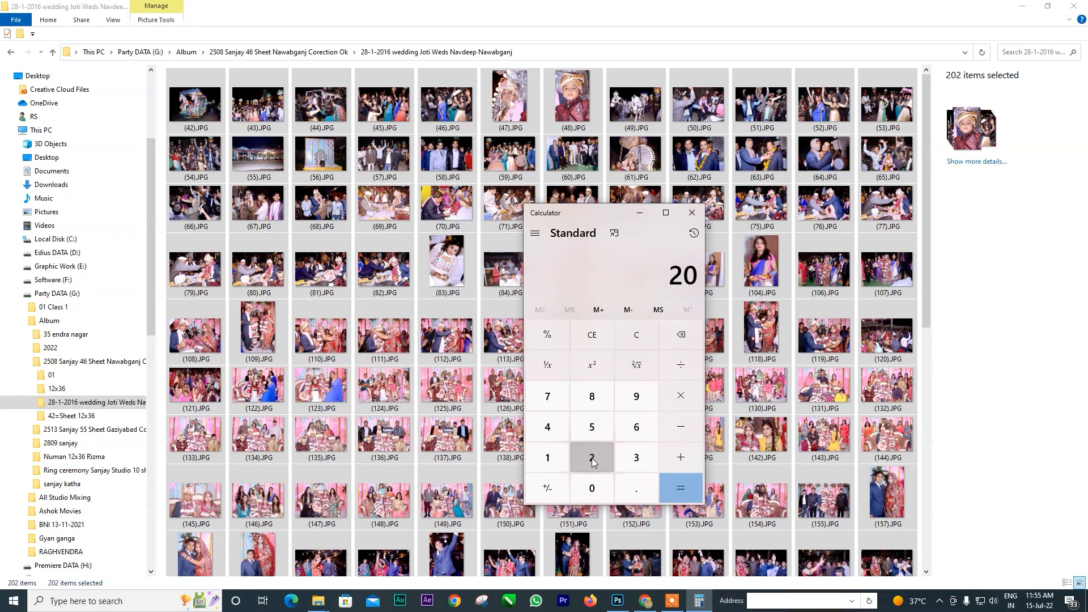
click(680, 367)
click(636, 426)
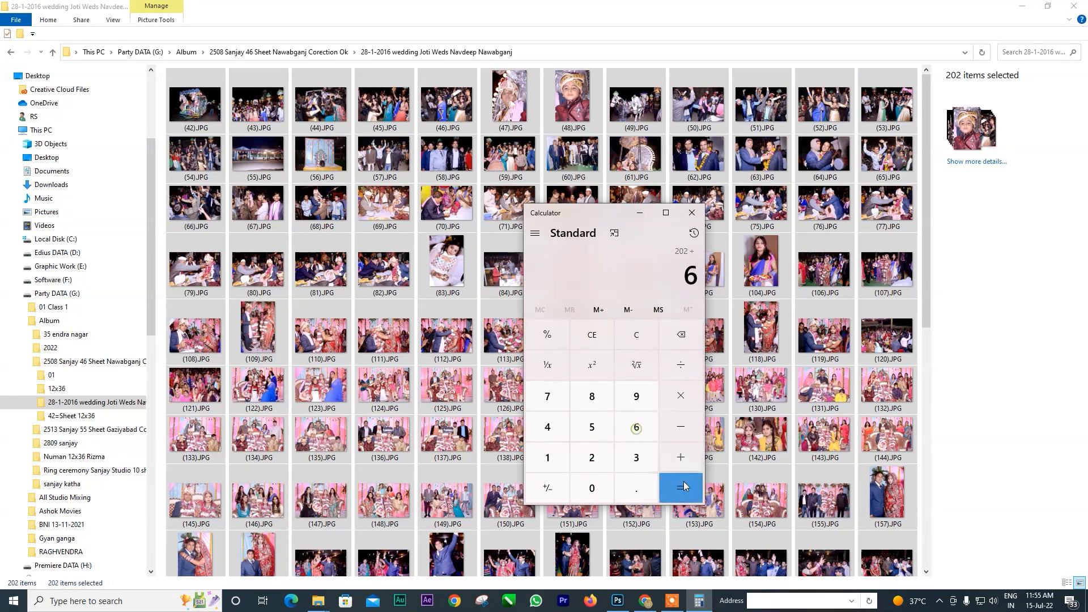
click(681, 488)
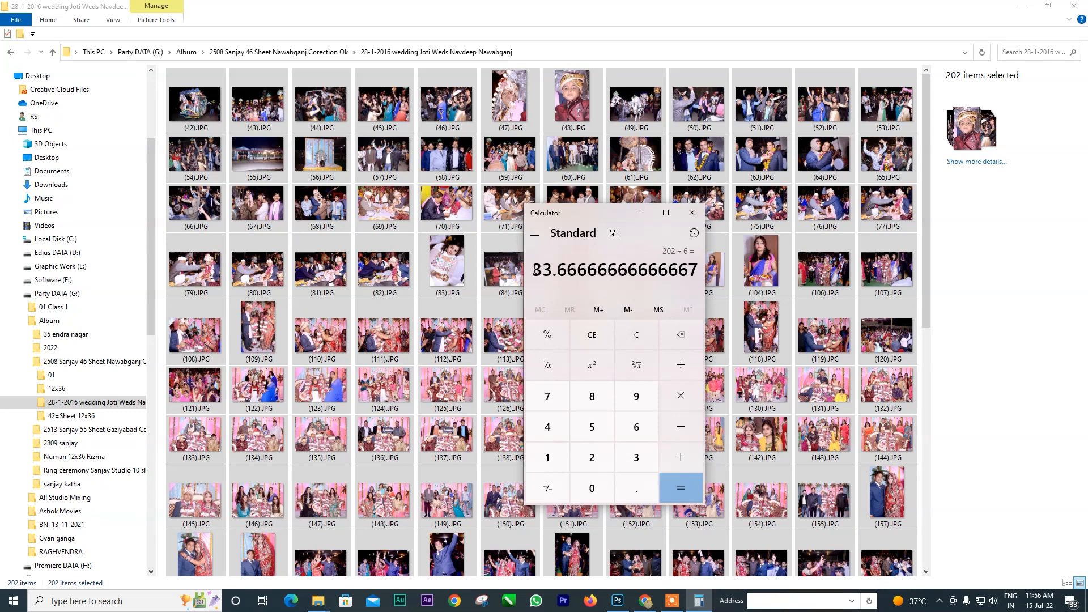
drag(536, 269, 548, 270)
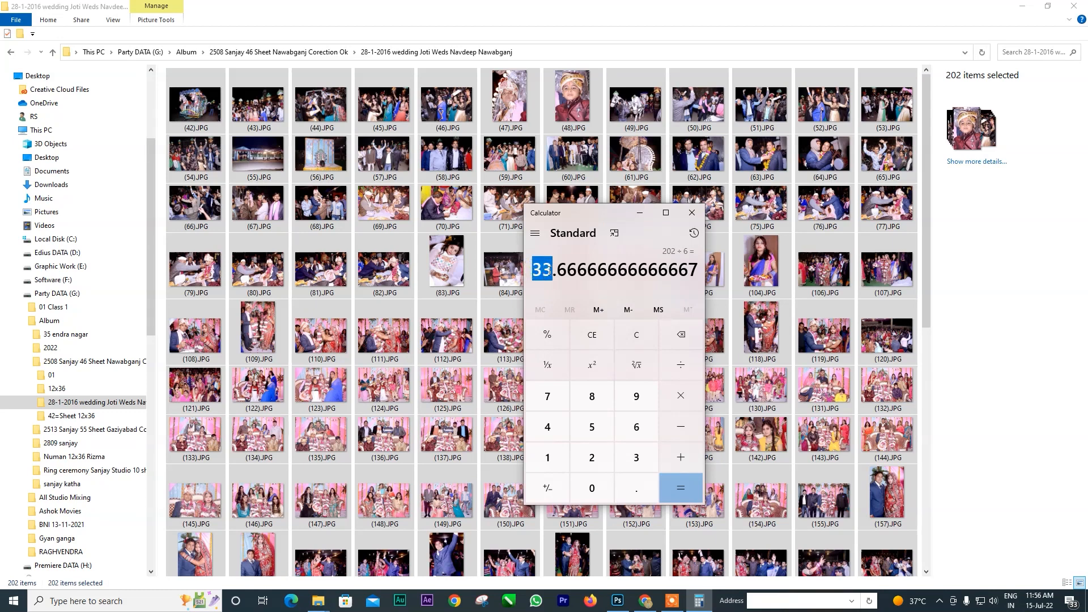
click(641, 335)
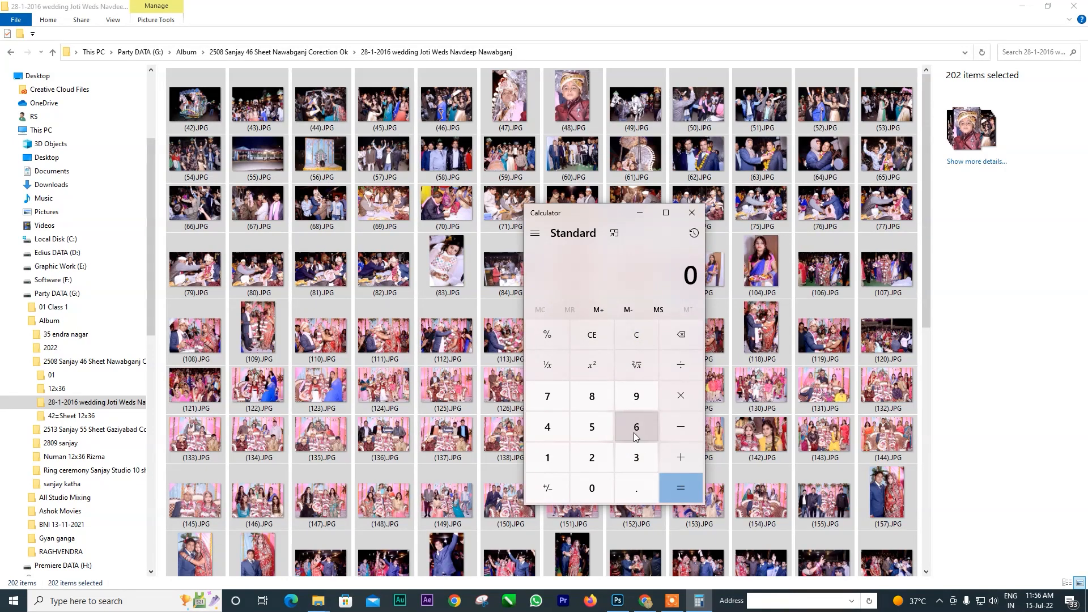
click(692, 213)
click(460, 218)
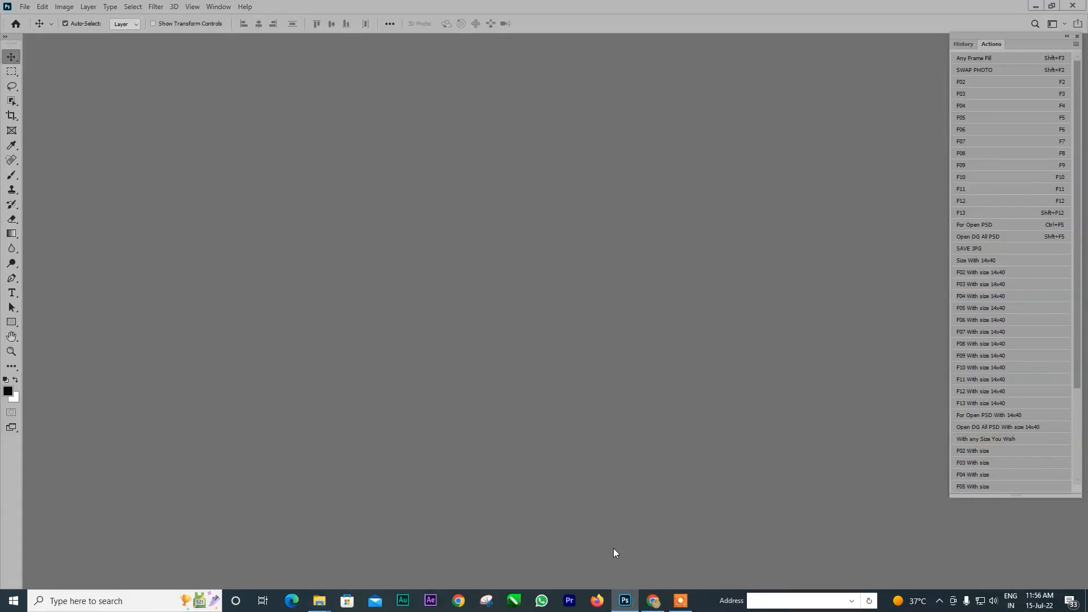
Run the F06 action in Photoshop, browse its album templates and check the wedding photos in File Explorer before returning.
click(969, 130)
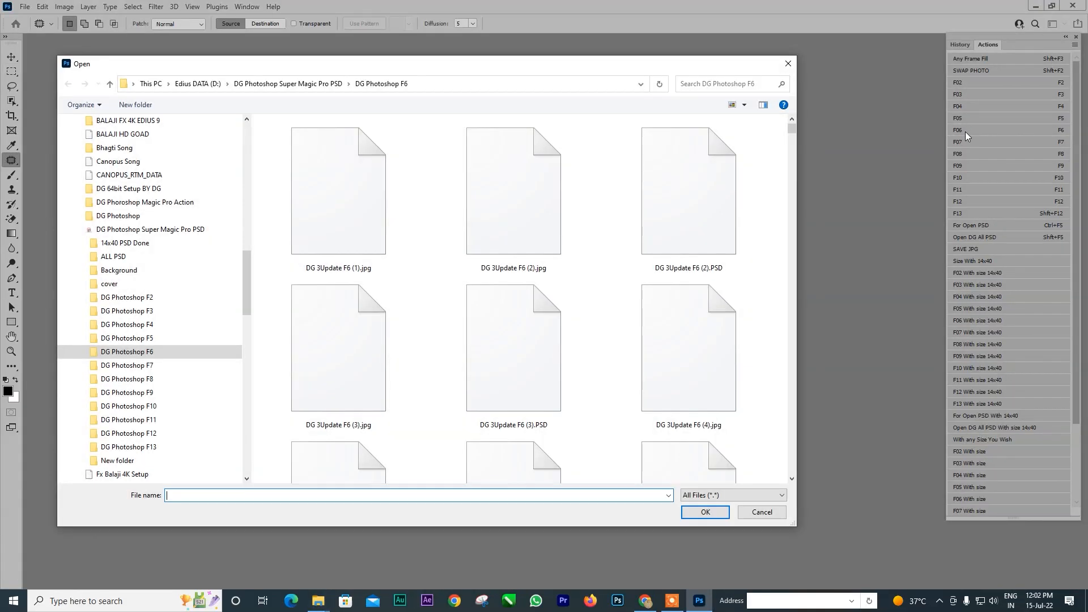
drag(791, 130, 791, 193)
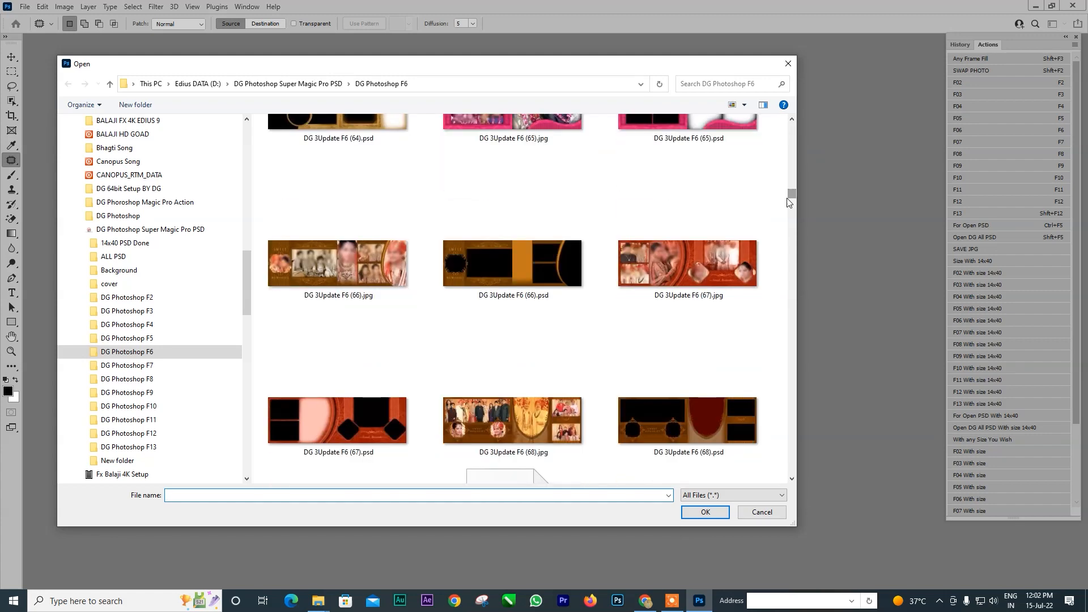
click(326, 601)
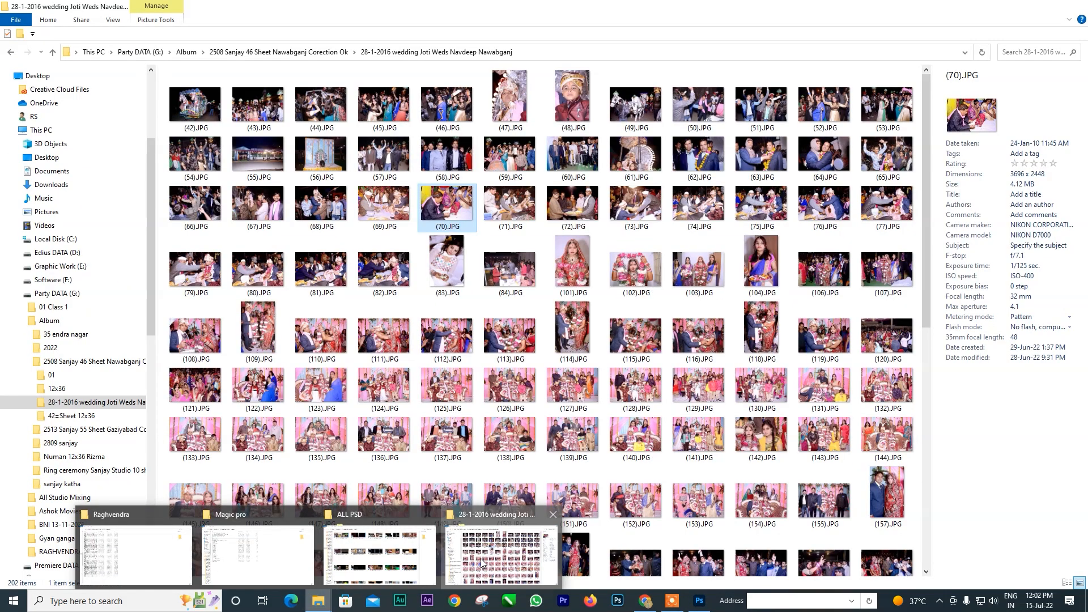
click(483, 566)
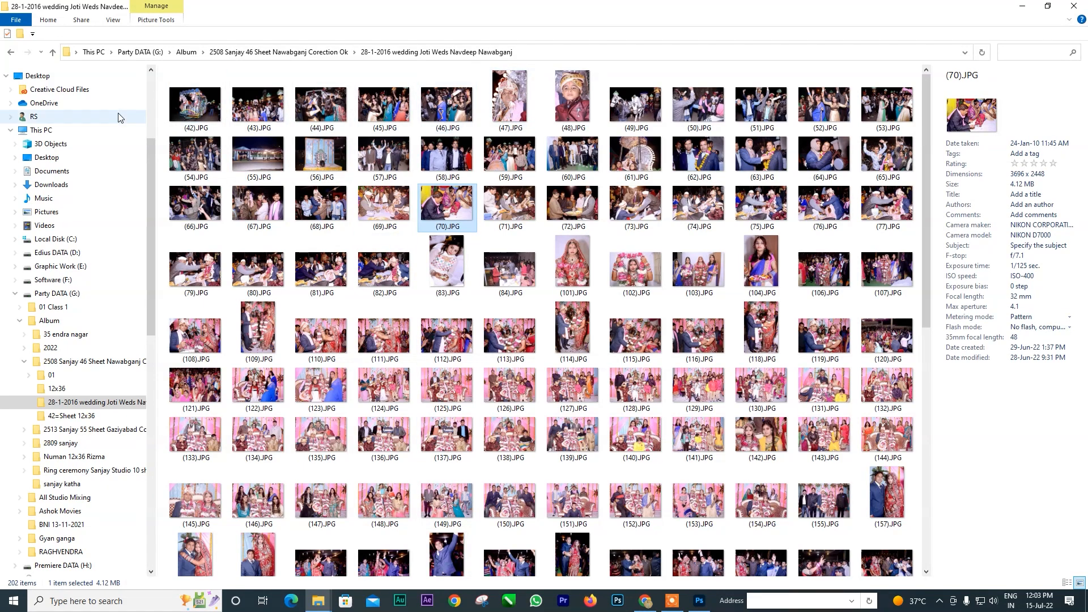
click(699, 601)
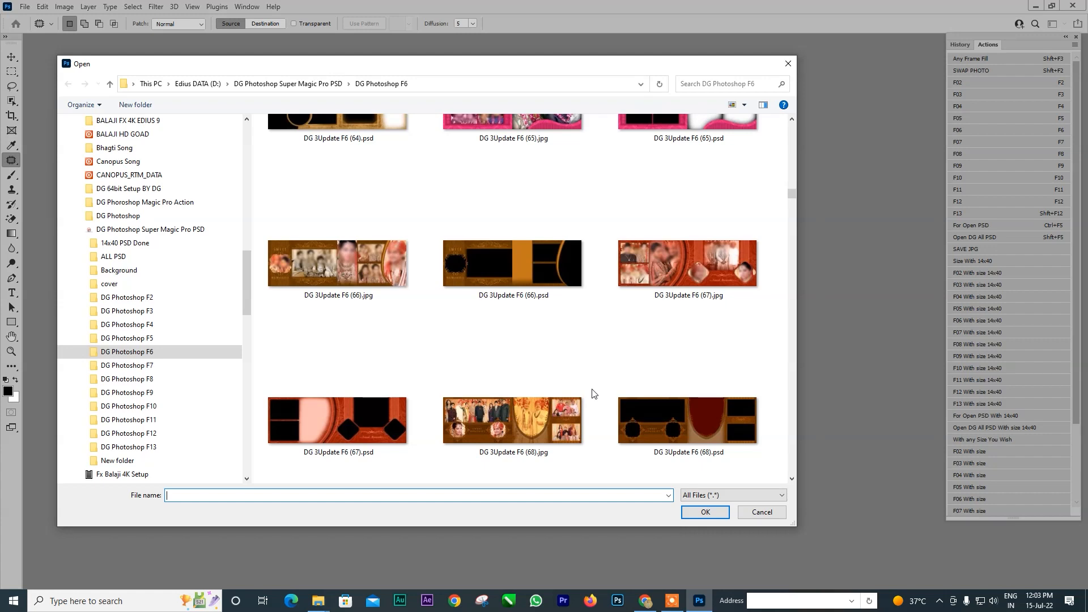
Open the template DG 3Update F6 (90).psd from the DG Photoshop F6 folder.
scroll(593, 393, down, 10)
click(386, 304)
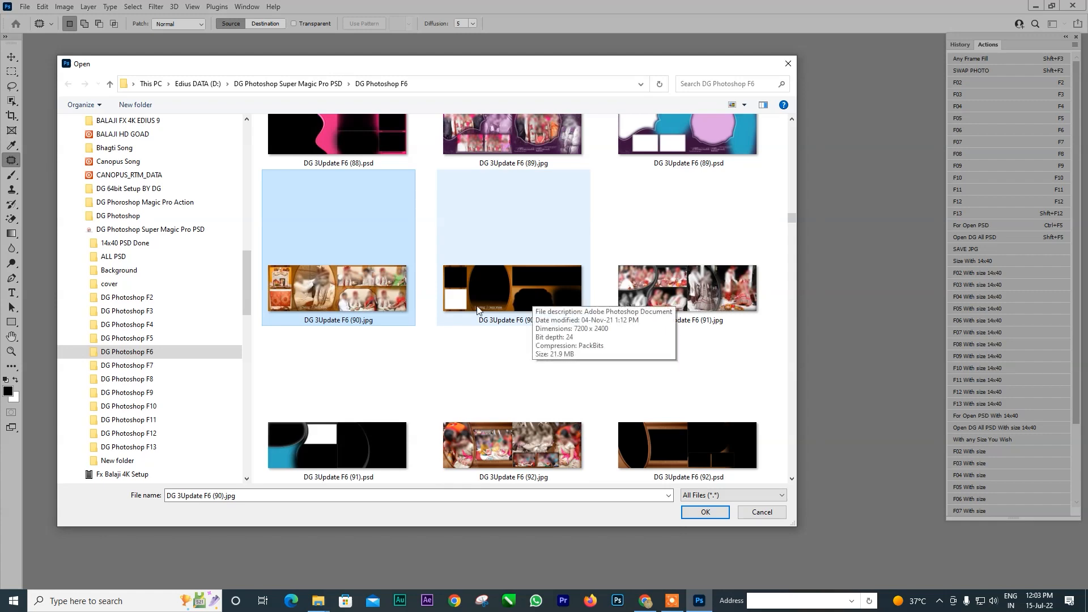
click(526, 282)
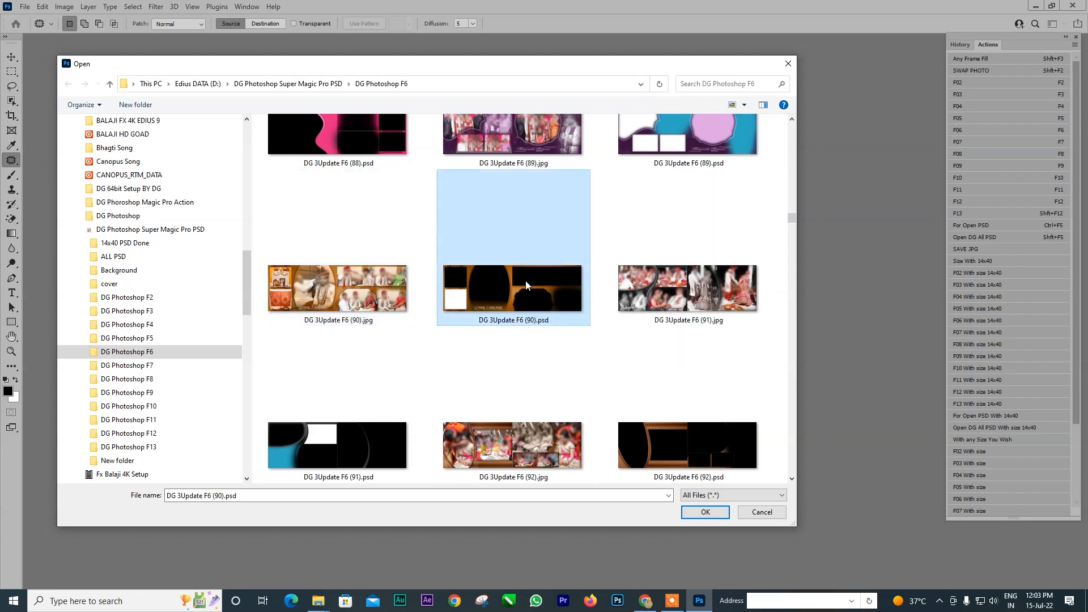
click(706, 512)
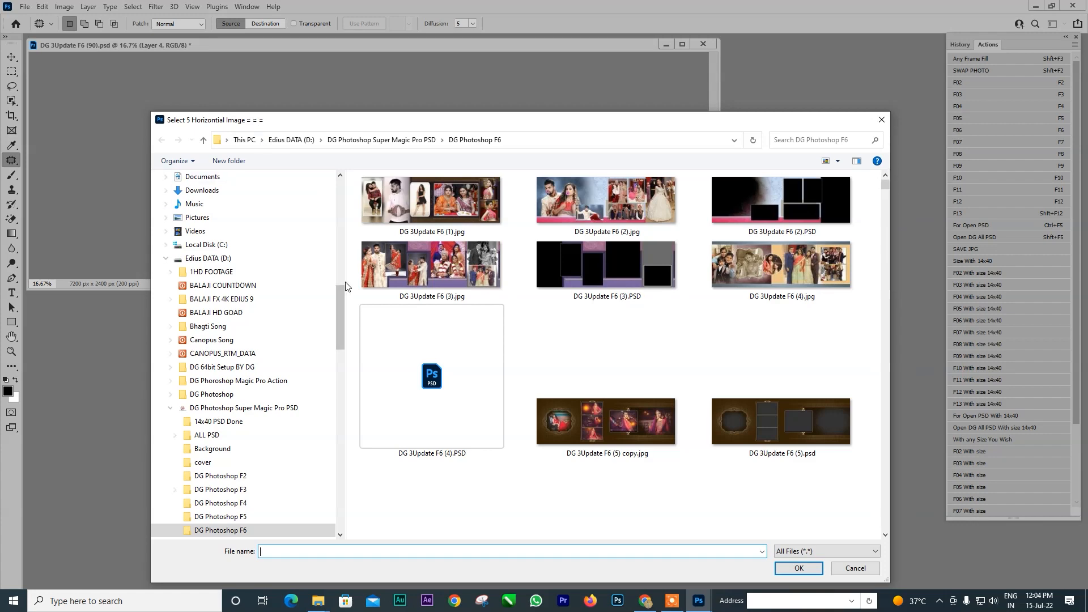
Load (42).JPG to (46).JPG from the pinned wedding photo folder as the template's five horizontal images.
scroll(199, 289, up, 15)
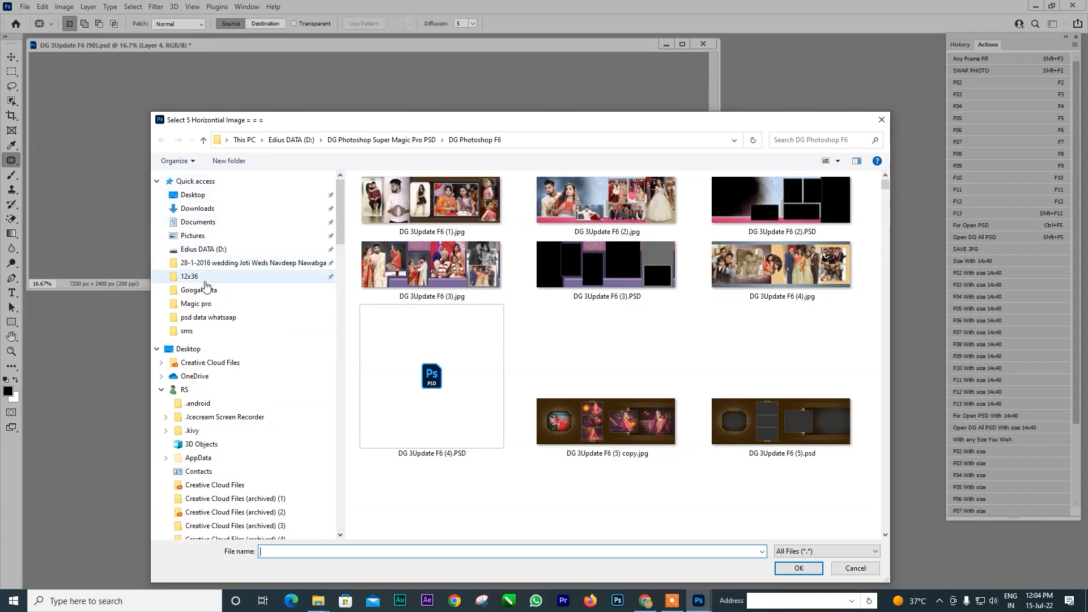
click(238, 262)
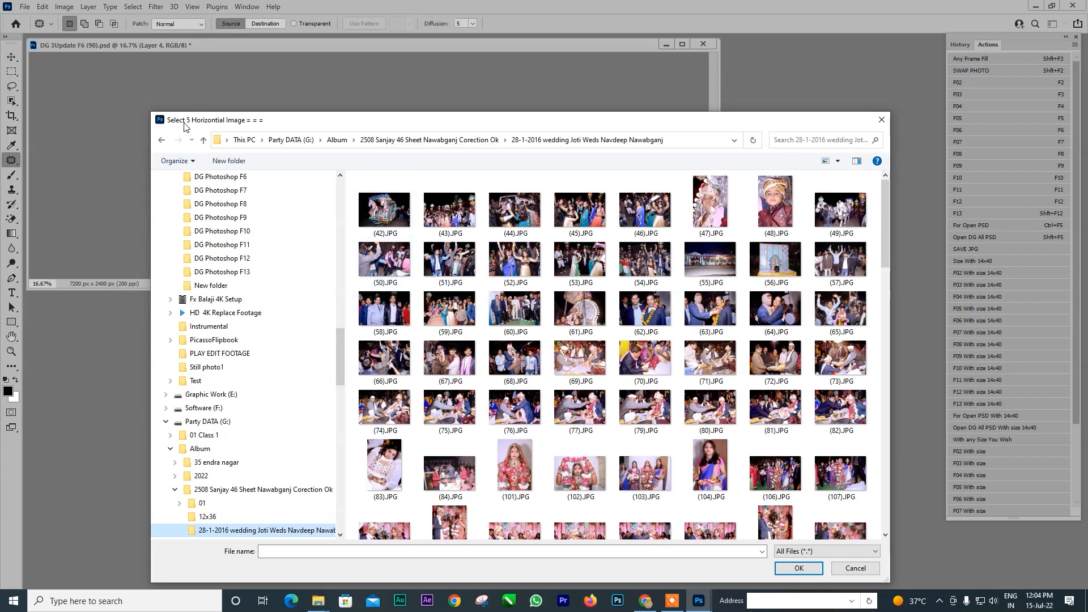
click(386, 210)
ctrl+click(451, 211)
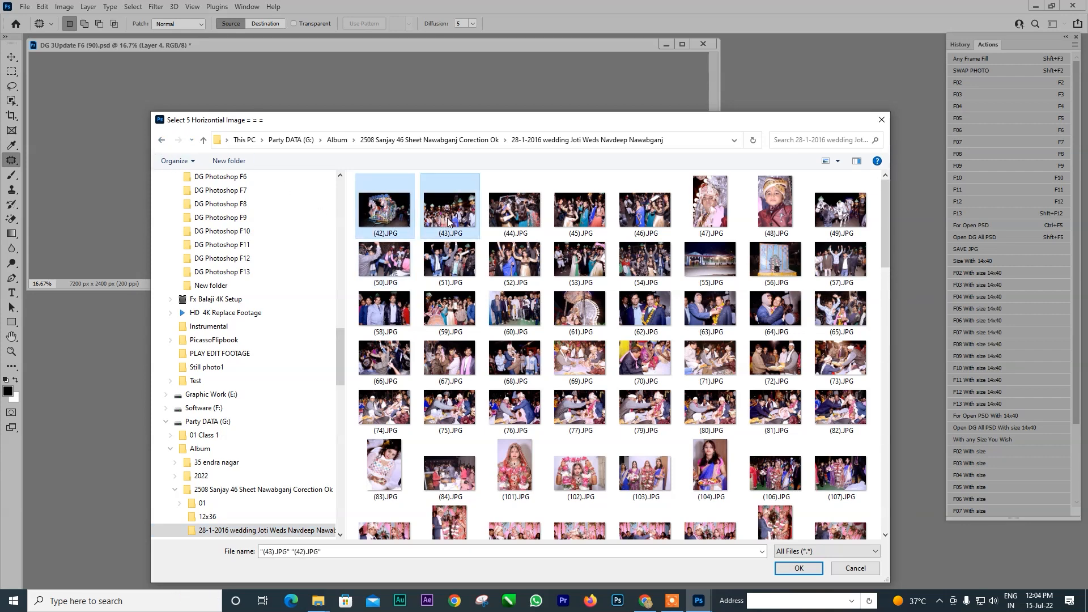
ctrl+click(530, 218)
ctrl+click(579, 210)
ctrl+click(645, 211)
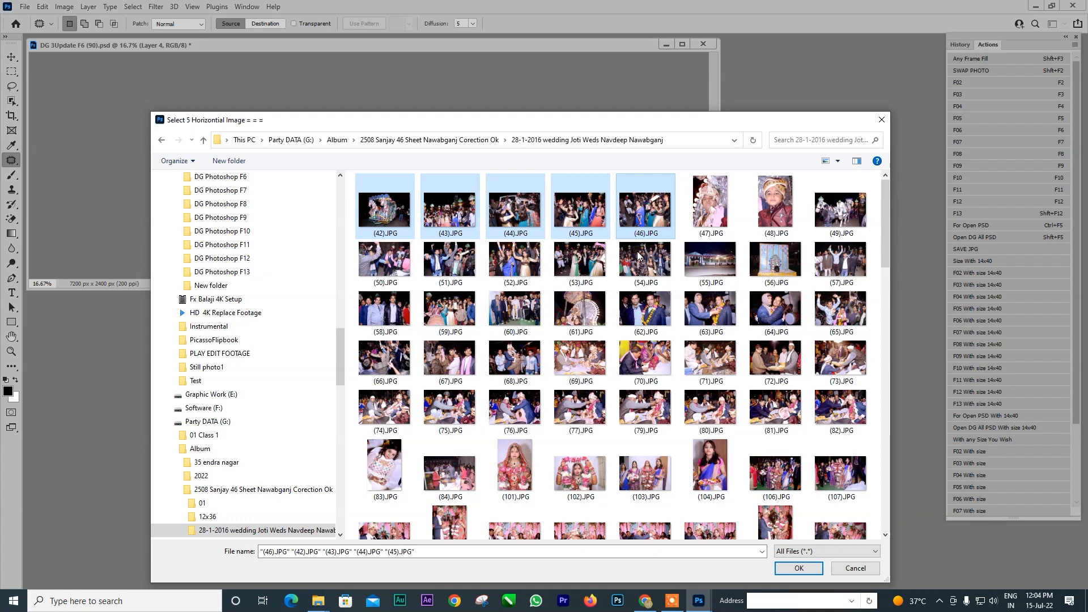
click(798, 568)
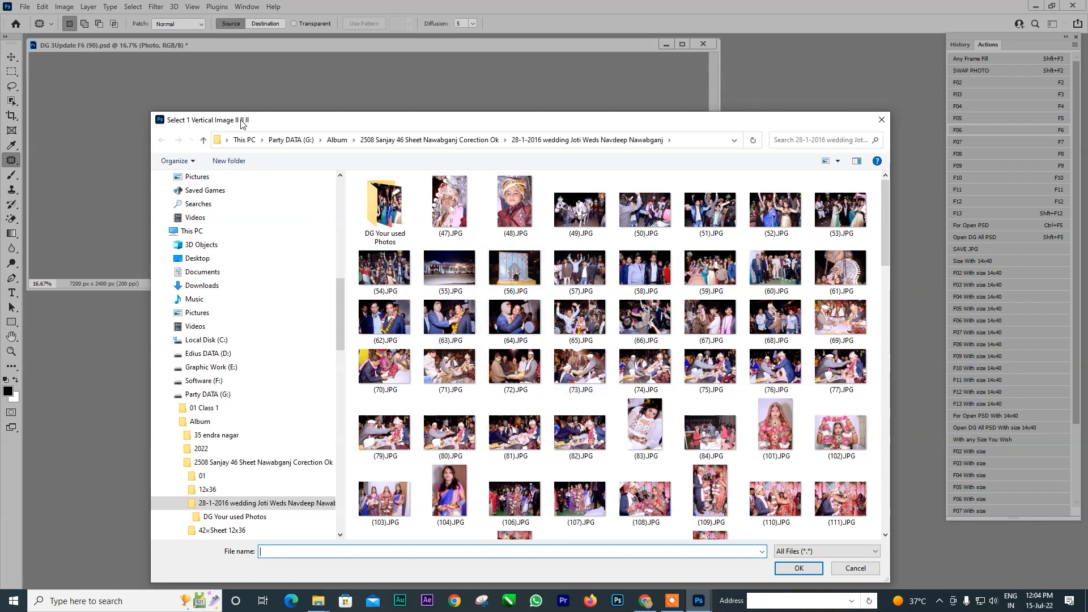
Load (47).JPG as the template's single vertical image and maximize the template's document window.
click(450, 211)
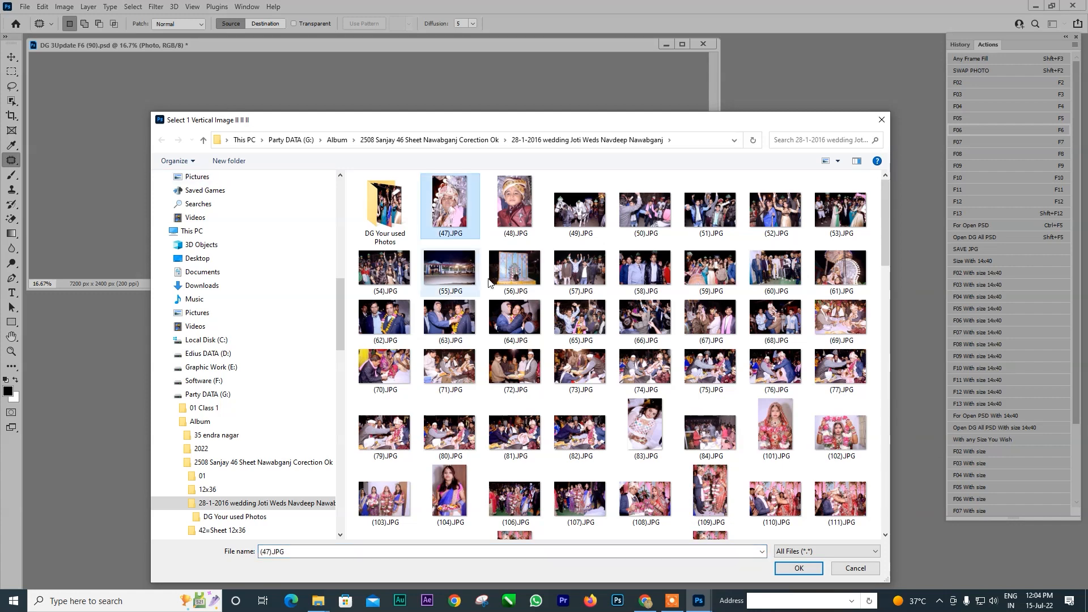
click(799, 568)
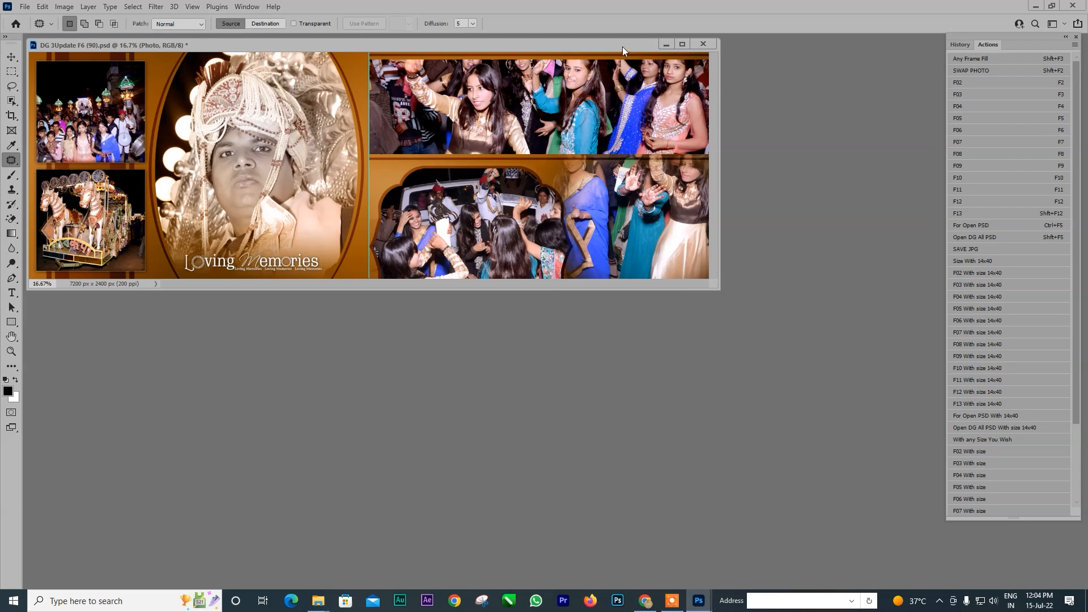
drag(622, 47, 706, 162)
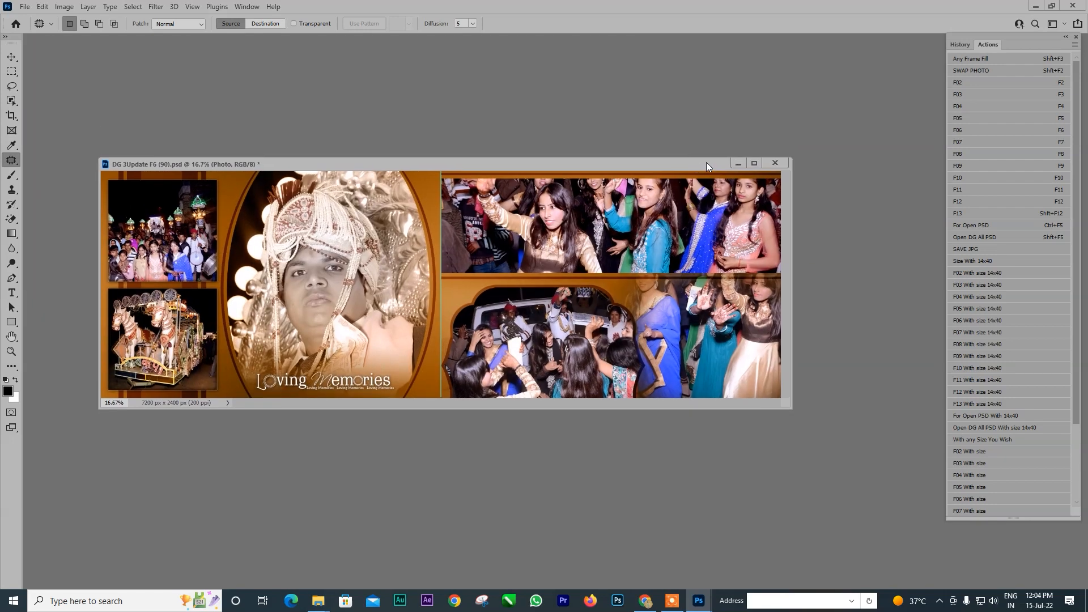
click(754, 163)
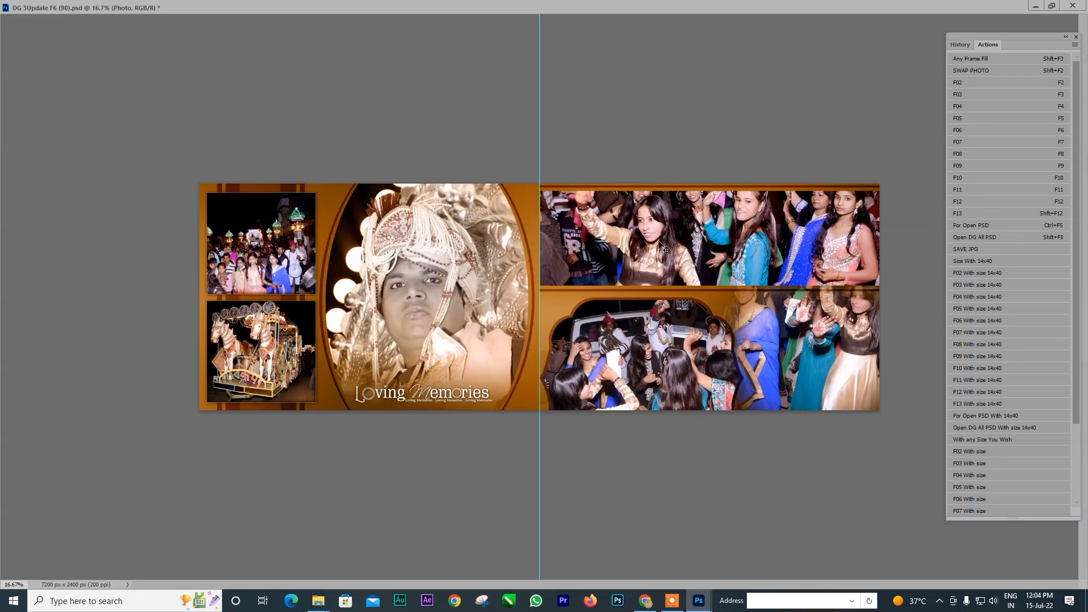
Reposition the two right-page photos, the groom's portrait and the two small left-page photos so their subjects sit well inside the frames.
drag(658, 241, 657, 259)
drag(750, 340, 857, 349)
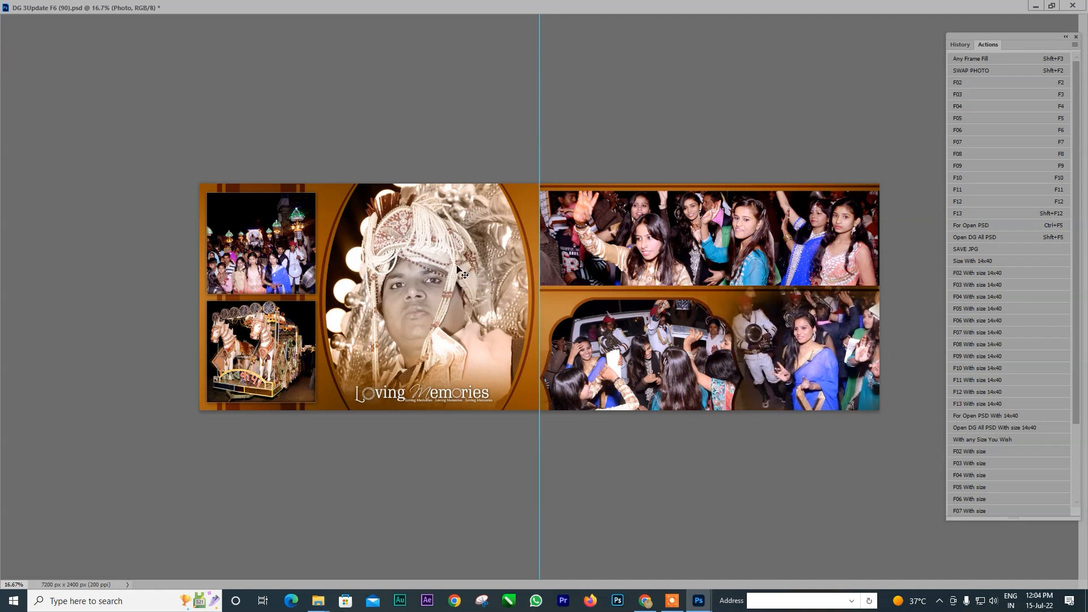
drag(476, 280, 479, 298)
drag(287, 338, 292, 347)
drag(262, 264, 269, 264)
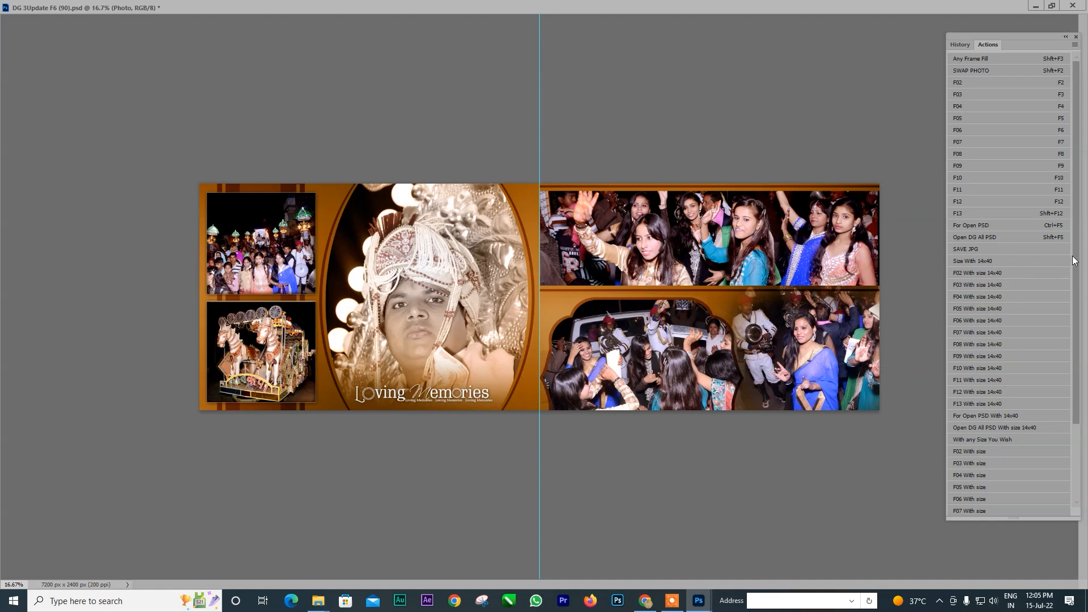
Run the SAVE JPG action to save the page as 01 in the 12x36 folder at quality 12, and close the template without saving.
scroll(1012, 237, down, 3)
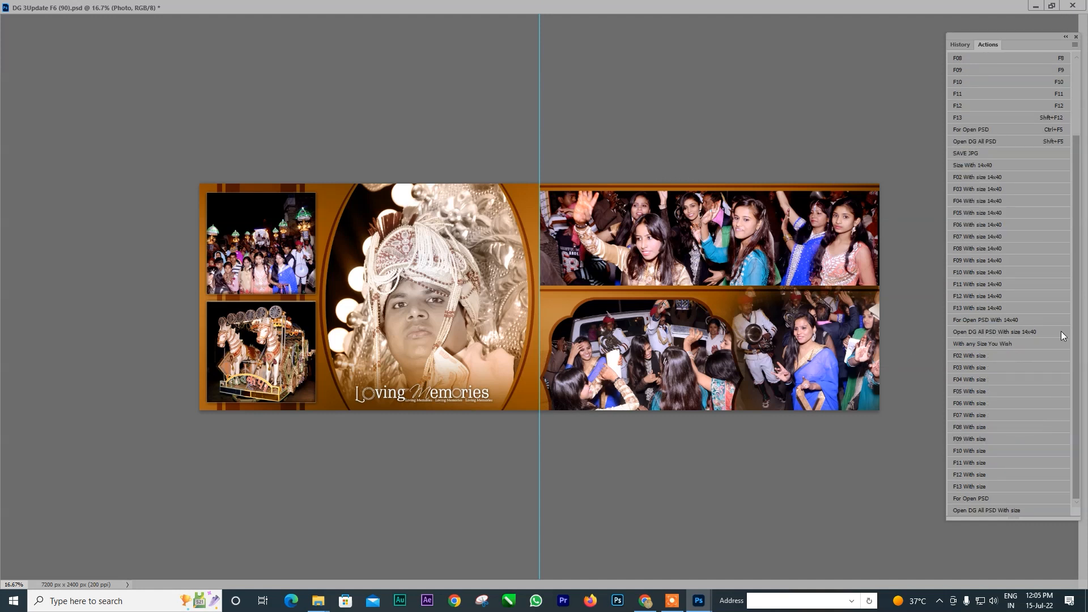
scroll(1077, 321, up, 3)
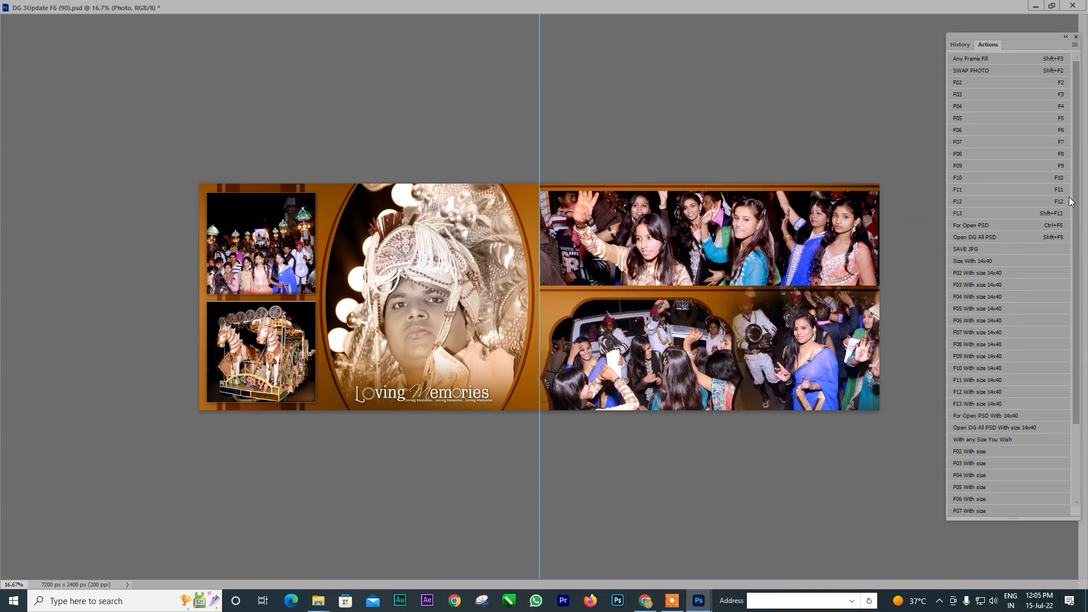
click(966, 250)
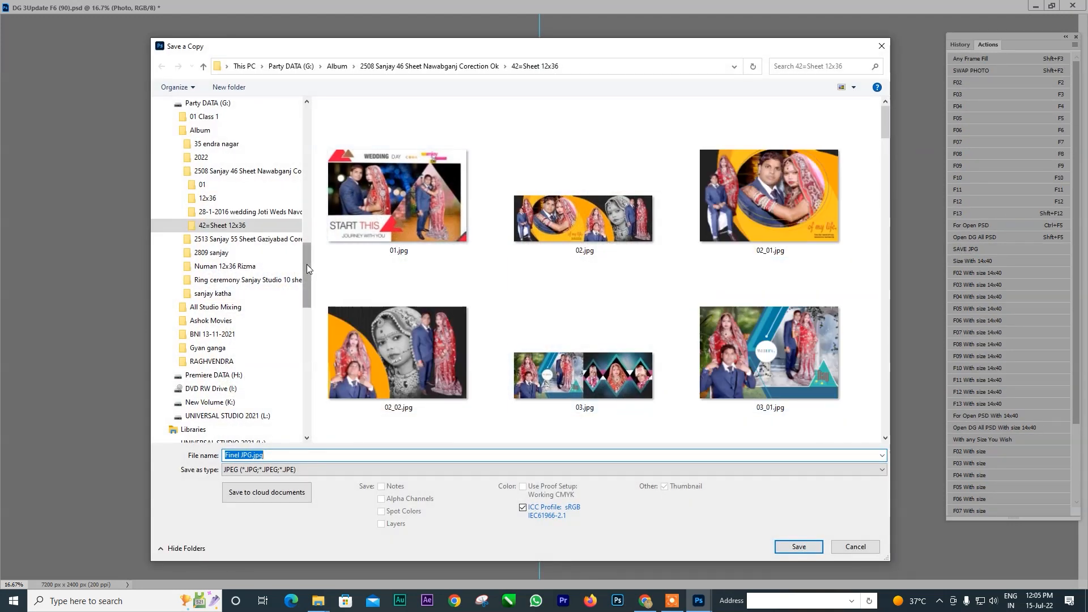
drag(307, 264, 315, 112)
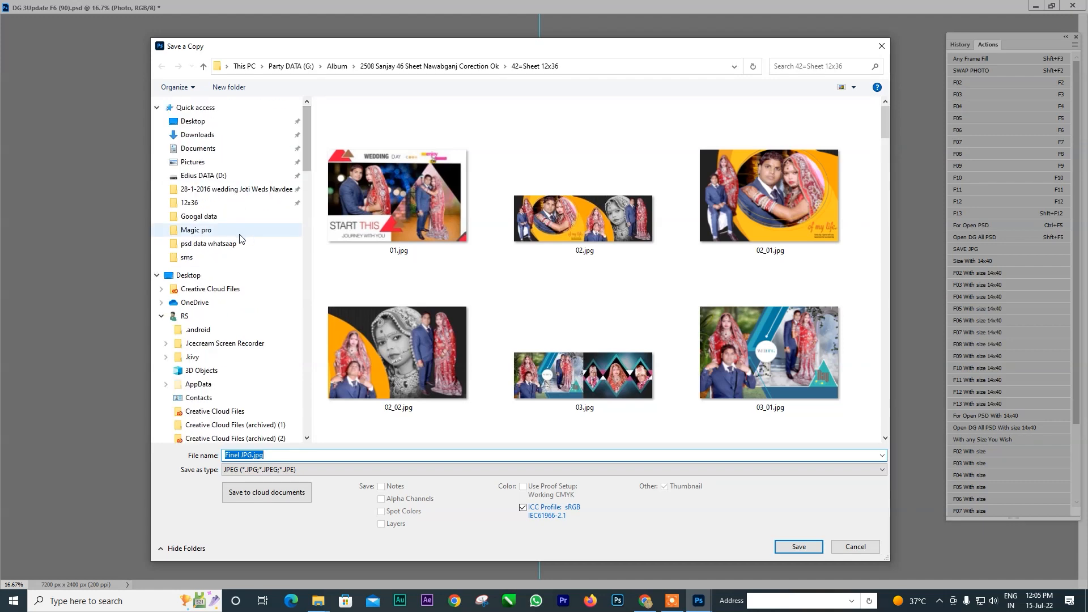
click(189, 203)
click(314, 456)
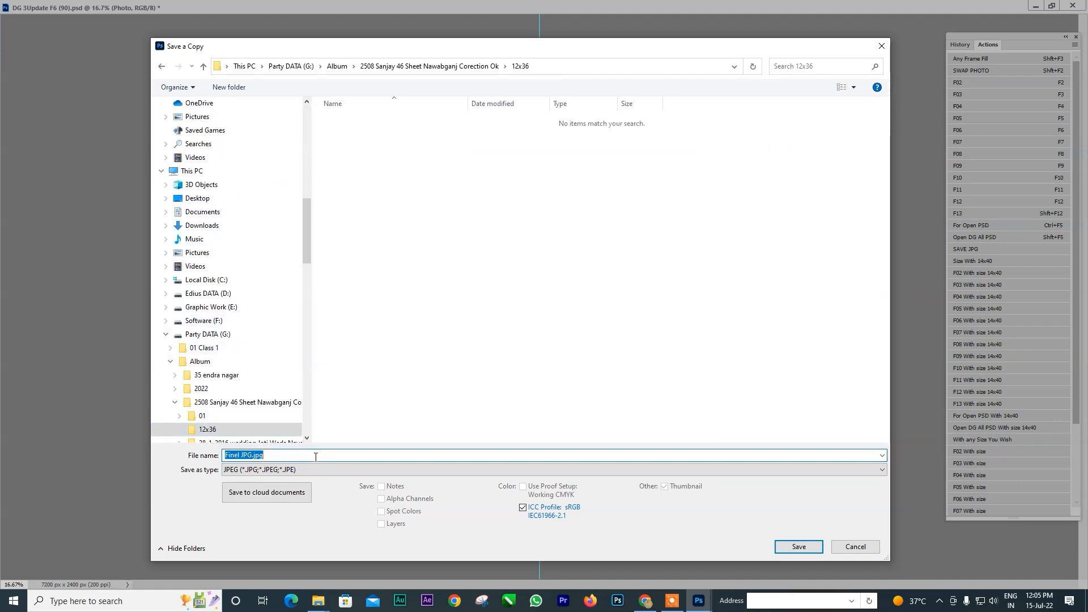
text(01)
click(798, 546)
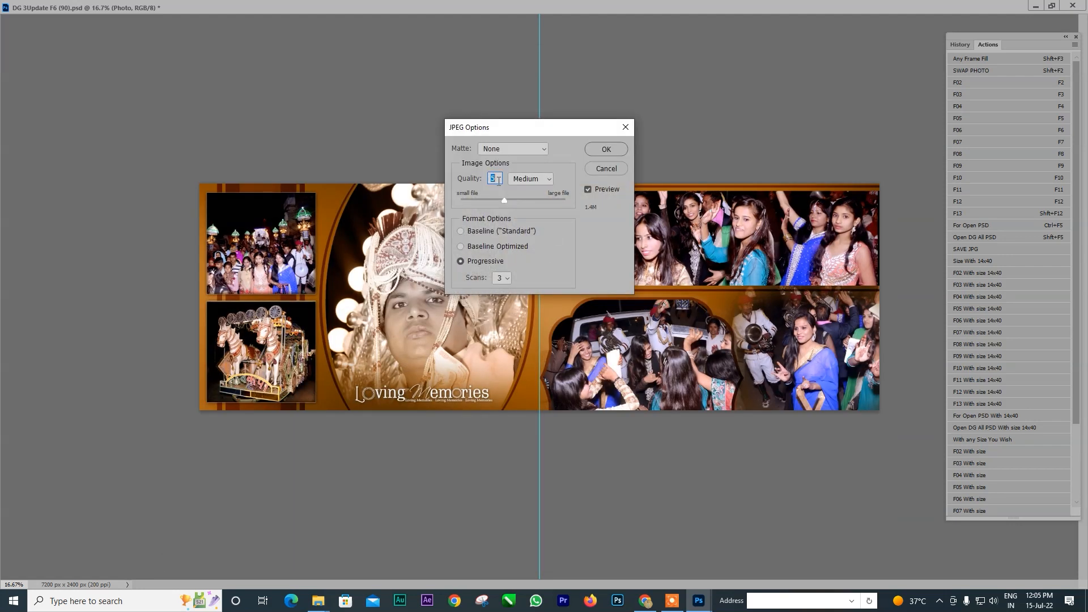
text(12)
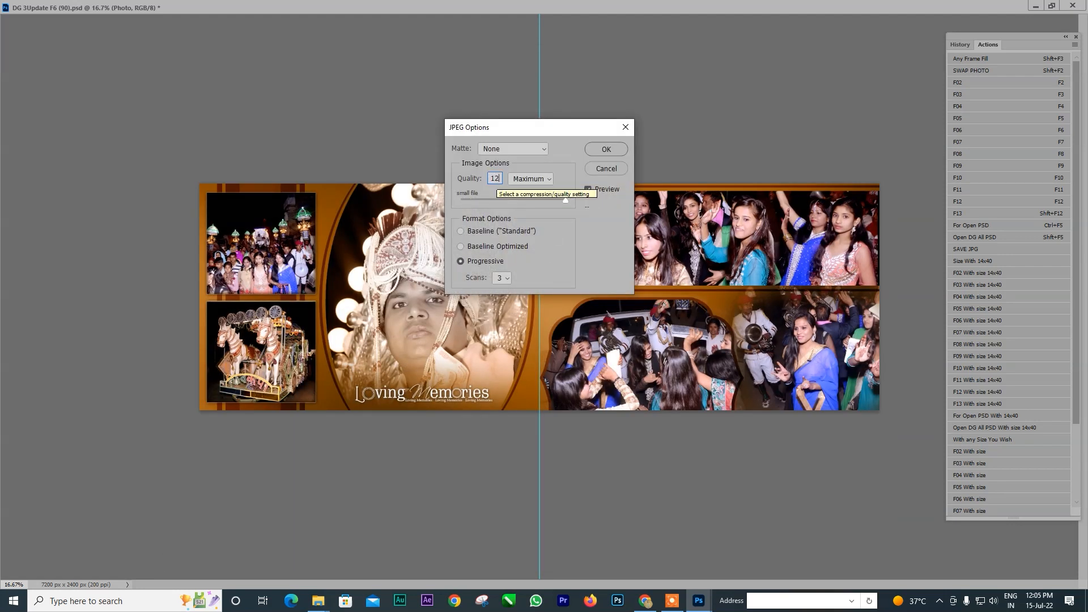
click(613, 150)
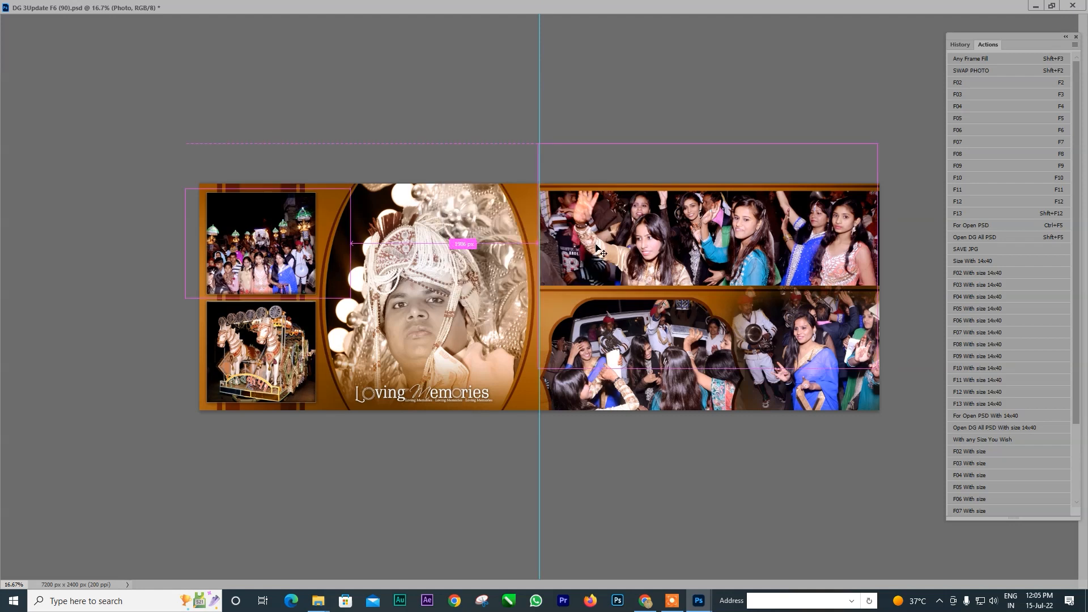
key(ctrl+w)
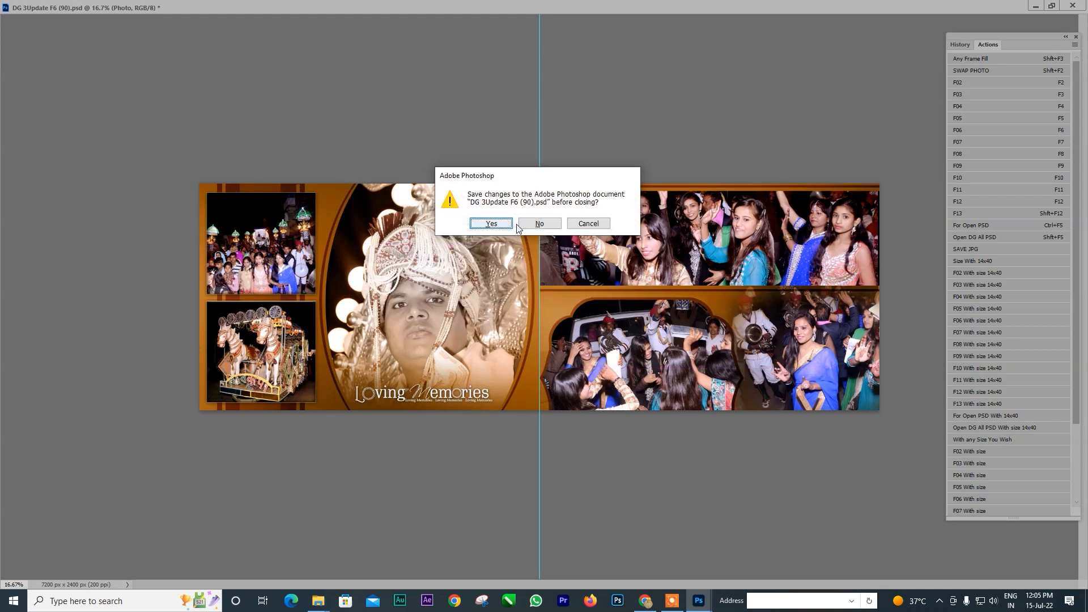
click(534, 223)
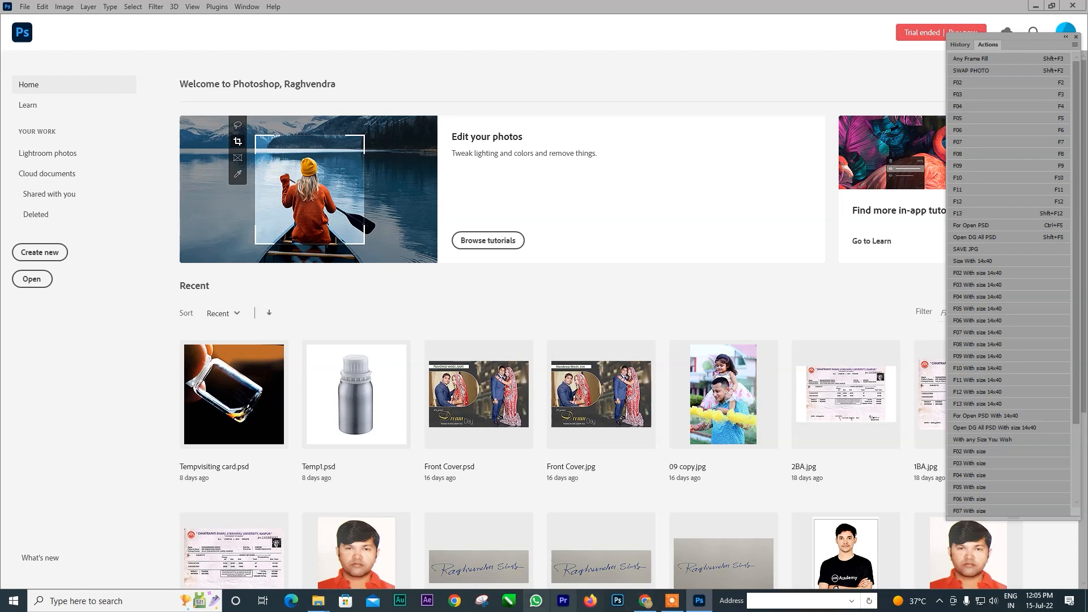
Check the wedding photo folder in File Explorer, return to Photoshop and open DG 3Update F6 (44).psd through the F06 action.
click(318, 601)
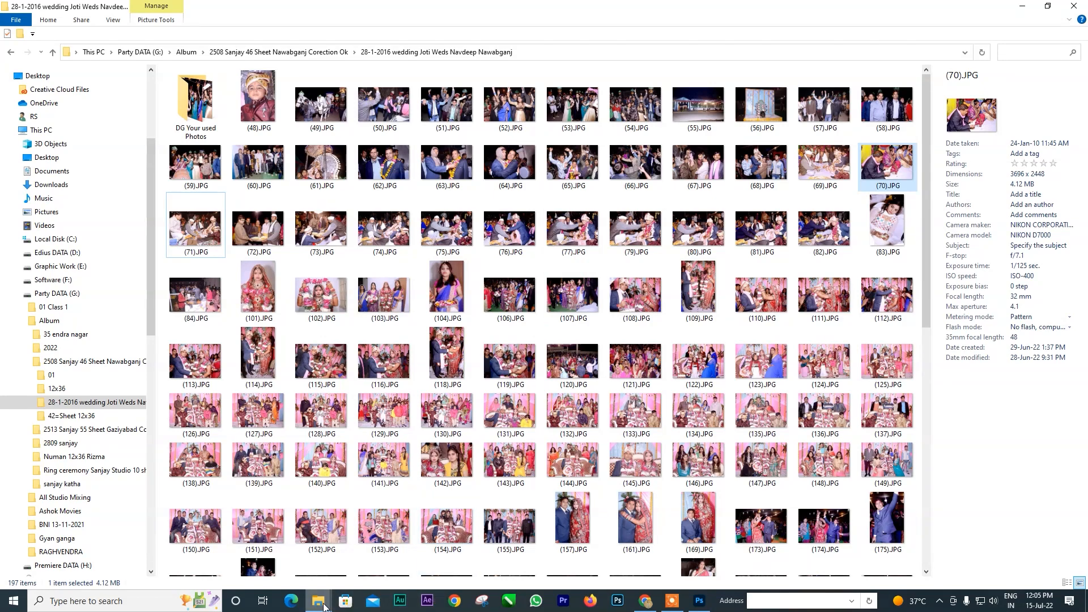
click(699, 600)
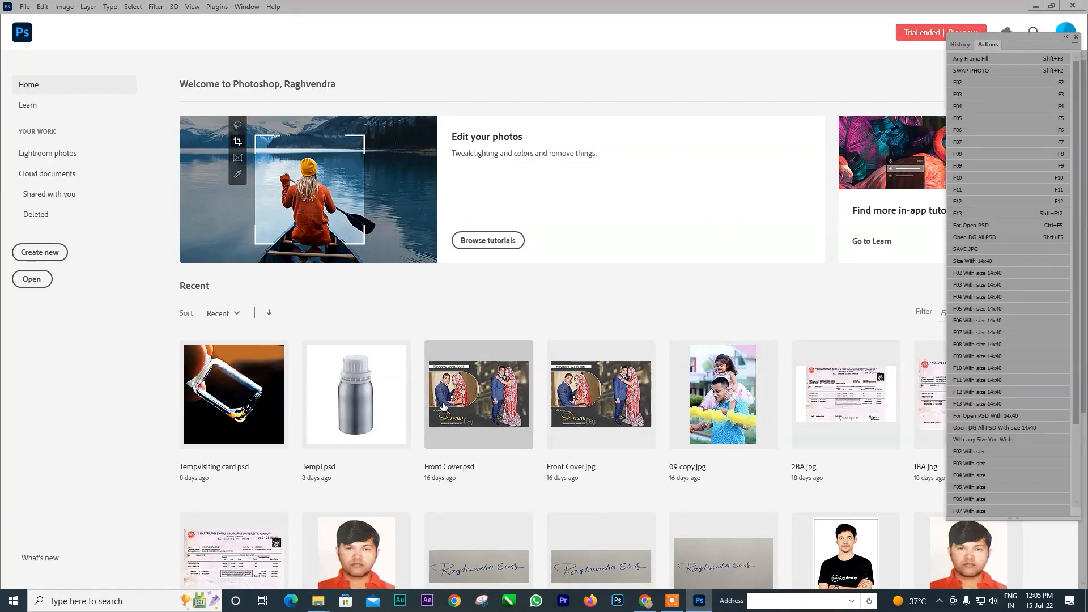
key(ctrl+o)
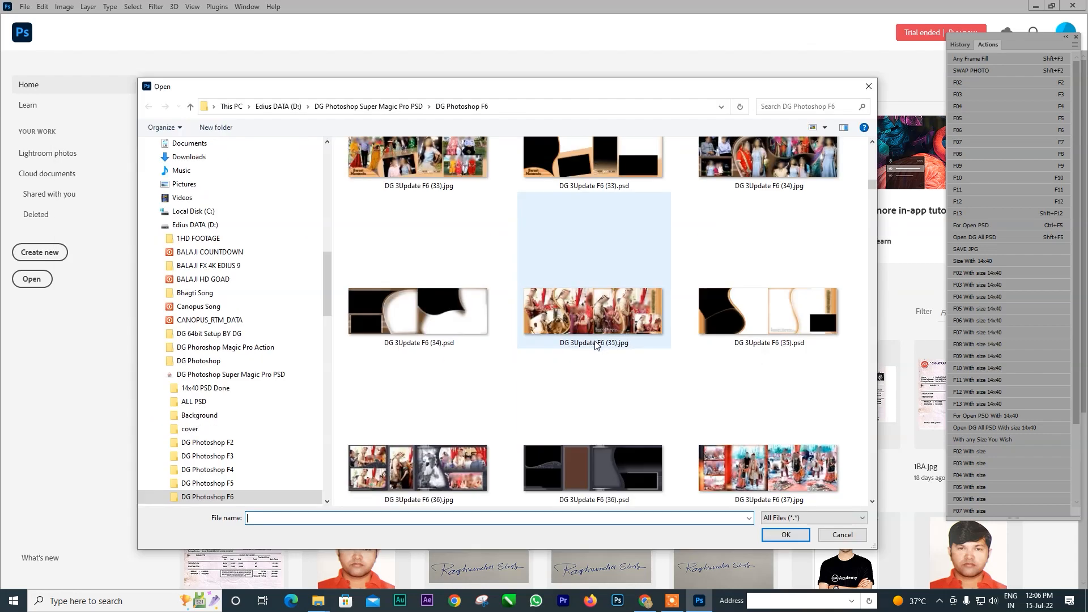
scroll(595, 346, down, 4)
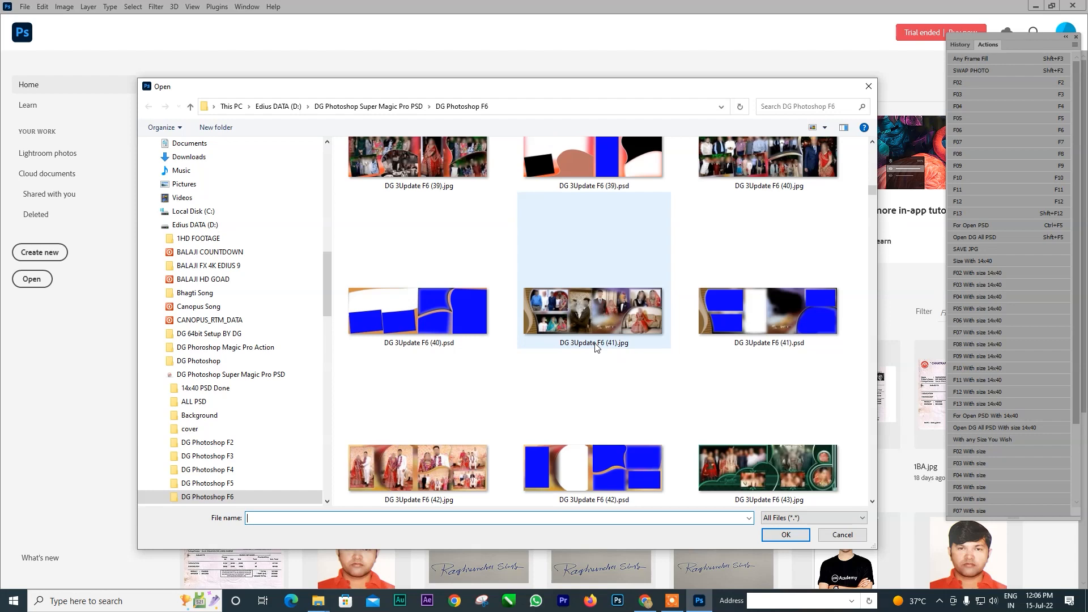
scroll(595, 347, down, 5)
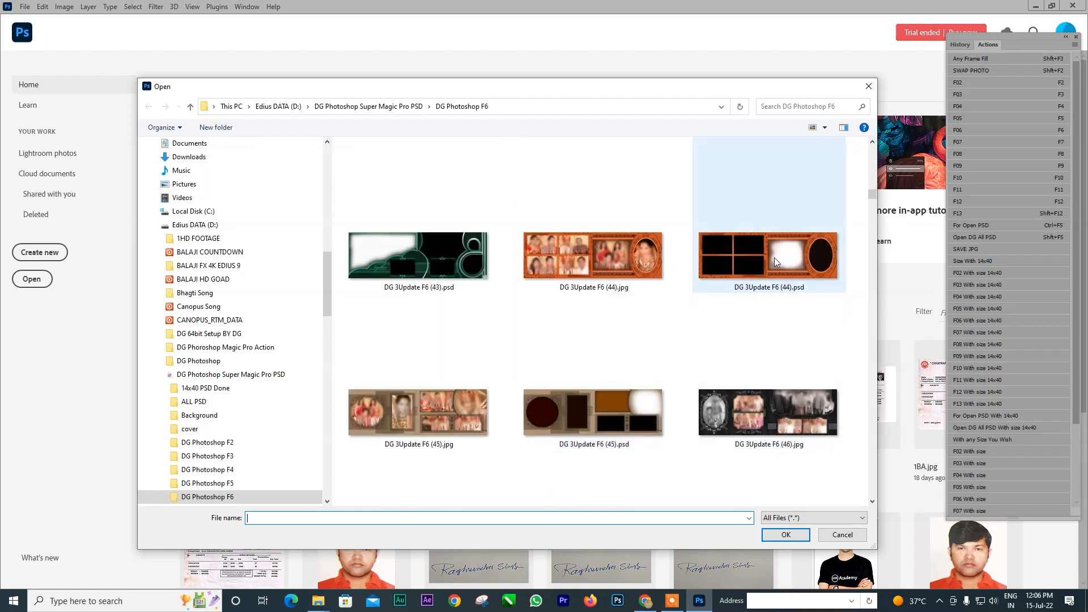
click(774, 257)
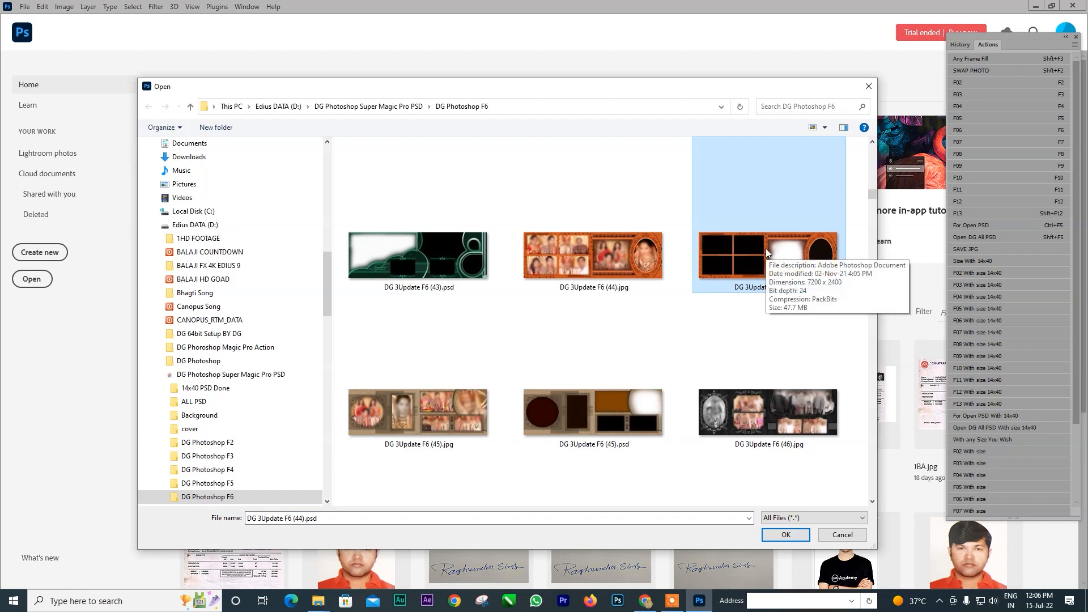
double_click(766, 248)
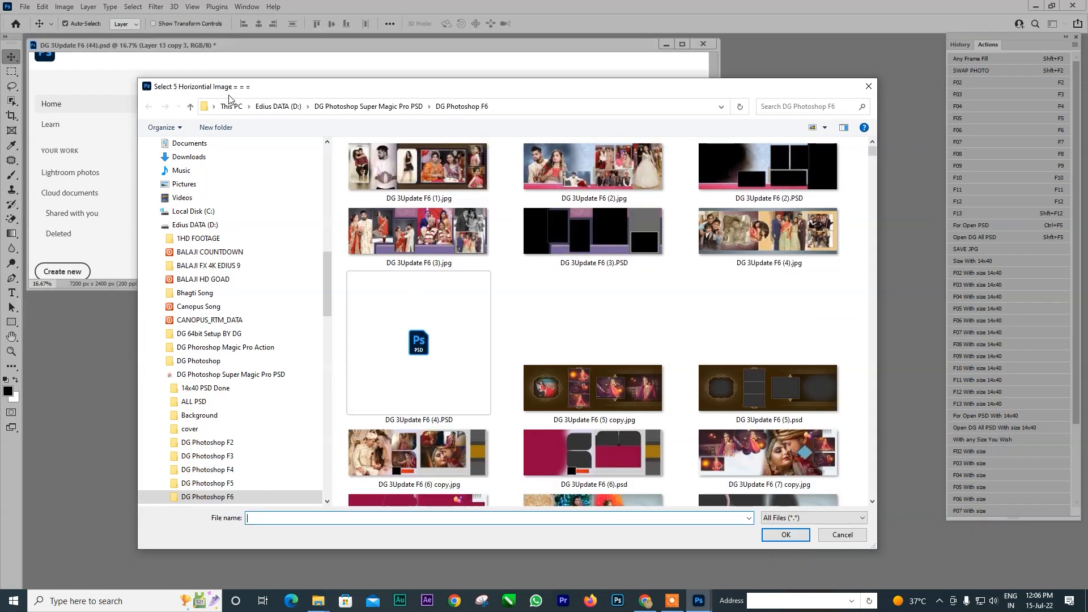
Load (49).JPG to (53).JPG from the wedding photo folder as the five horizontal images and (48).JPG as the vertical image.
scroll(232, 318, up, 10)
click(243, 229)
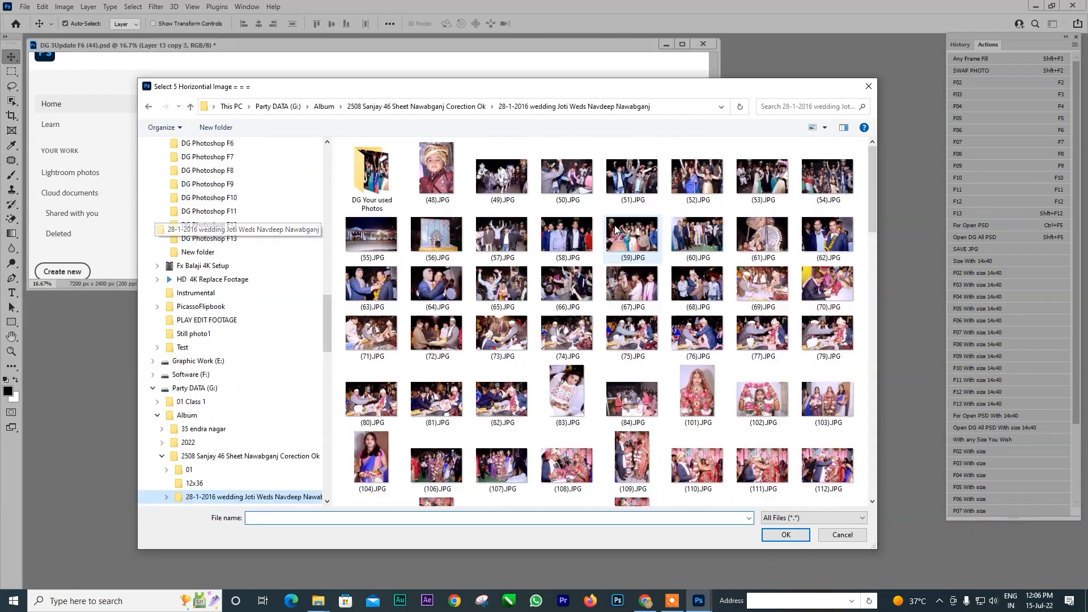
click(501, 176)
shift+click(632, 180)
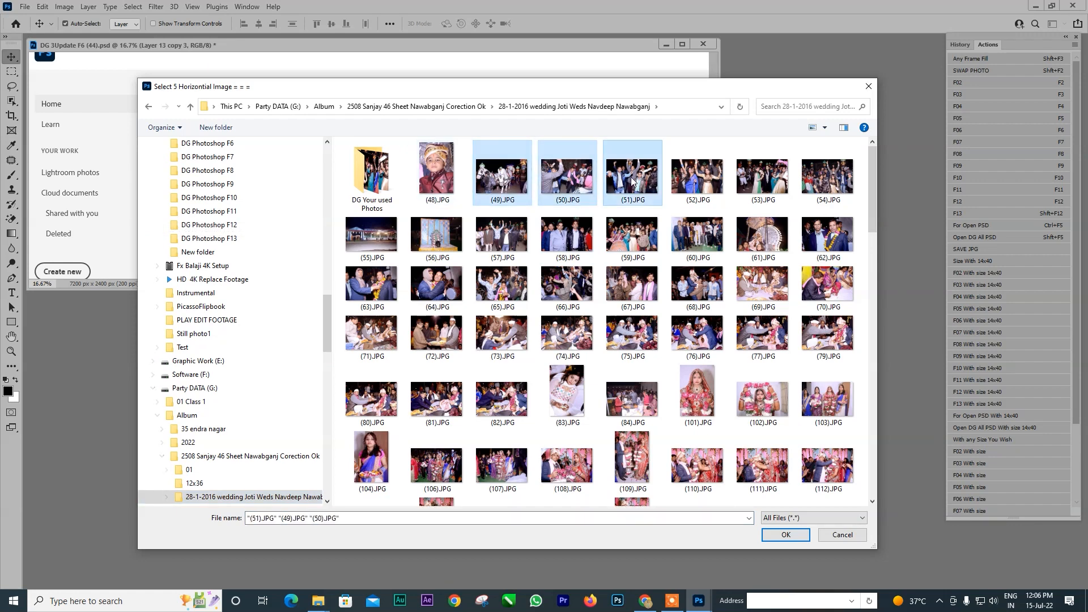
shift+click(703, 181)
shift+click(760, 180)
key(Return)
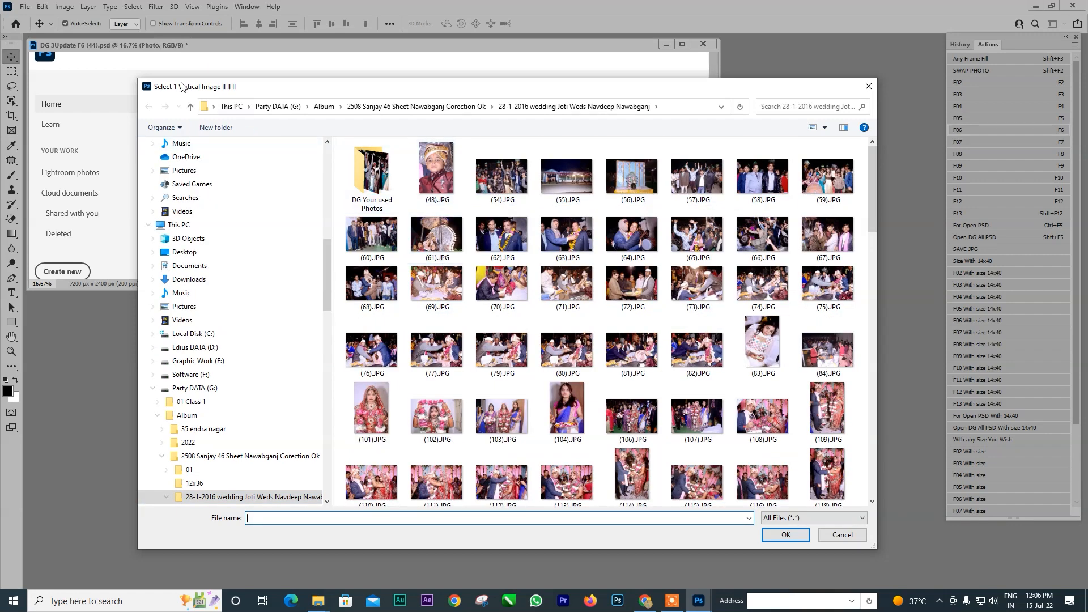
double_click(436, 167)
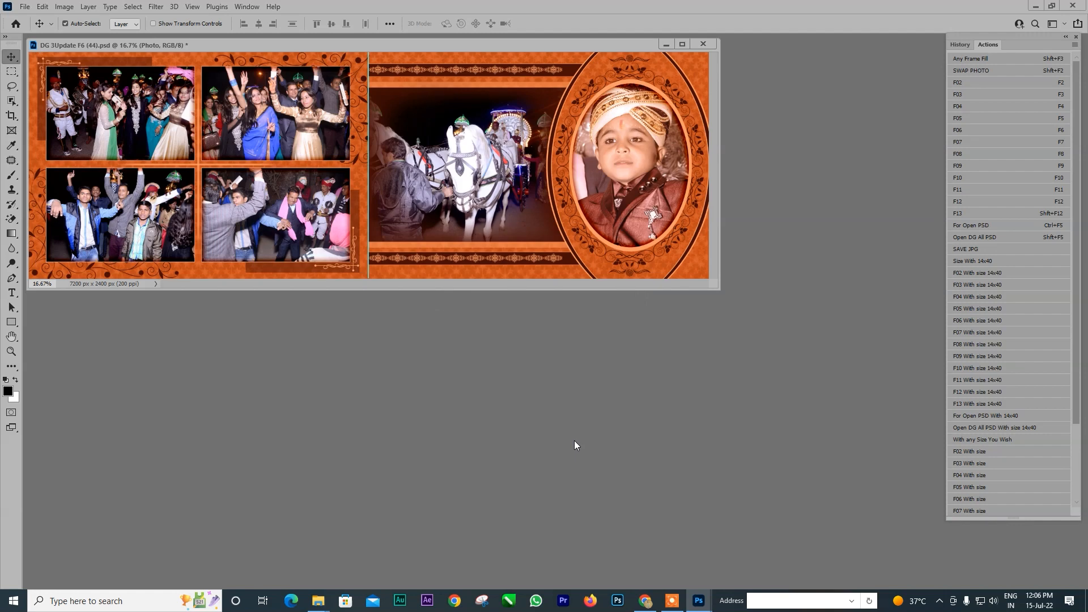
Nudge the child's portrait inside its oval frame and save the page with the SAVE JPG action as 02 in the 12x36 folder.
drag(547, 48, 629, 105)
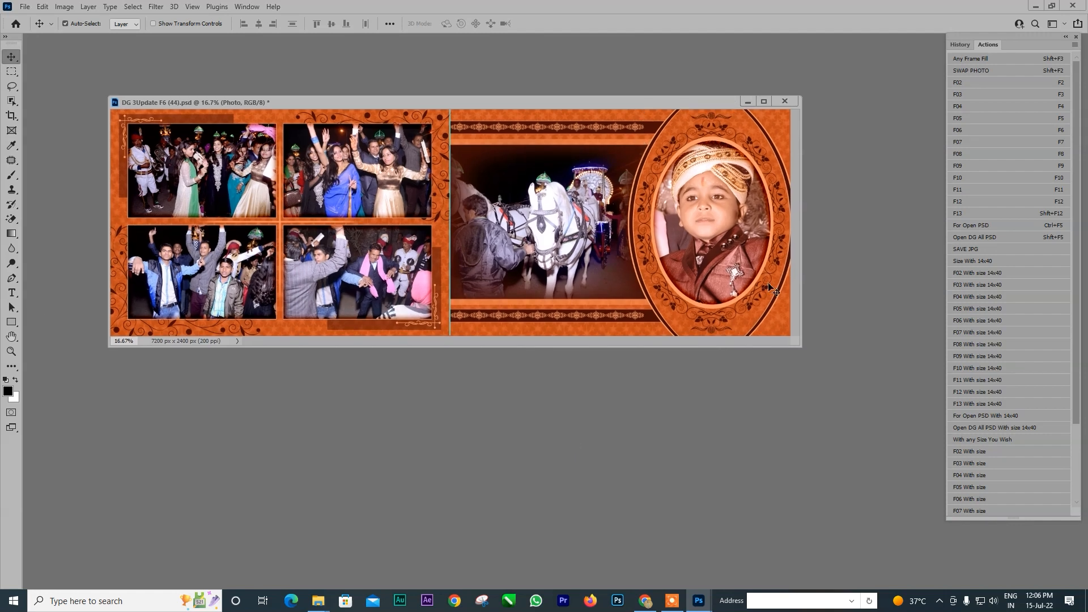
drag(799, 344, 884, 502)
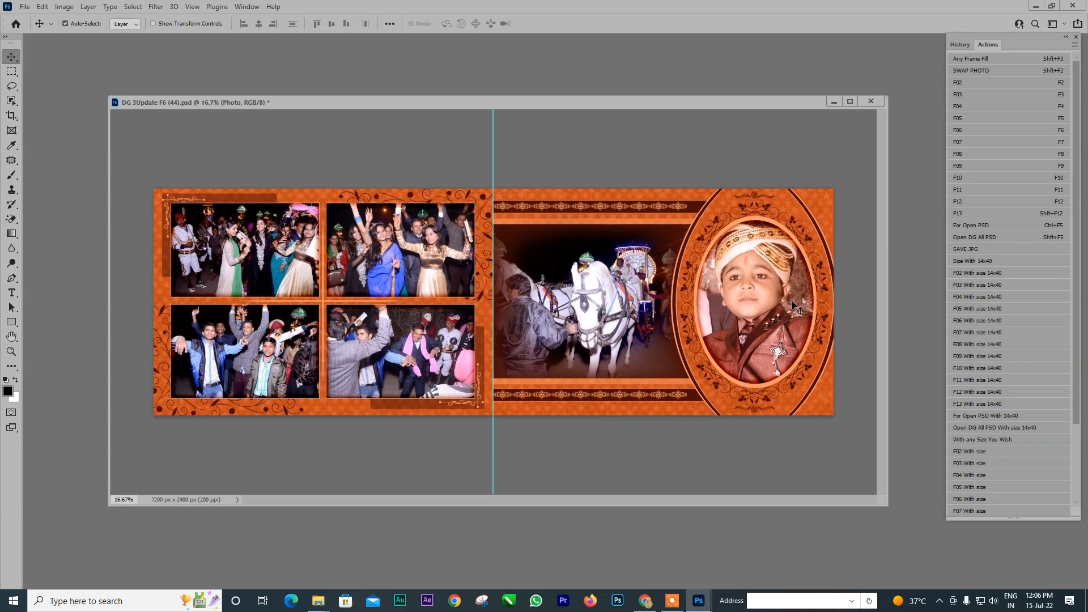
drag(754, 274, 756, 277)
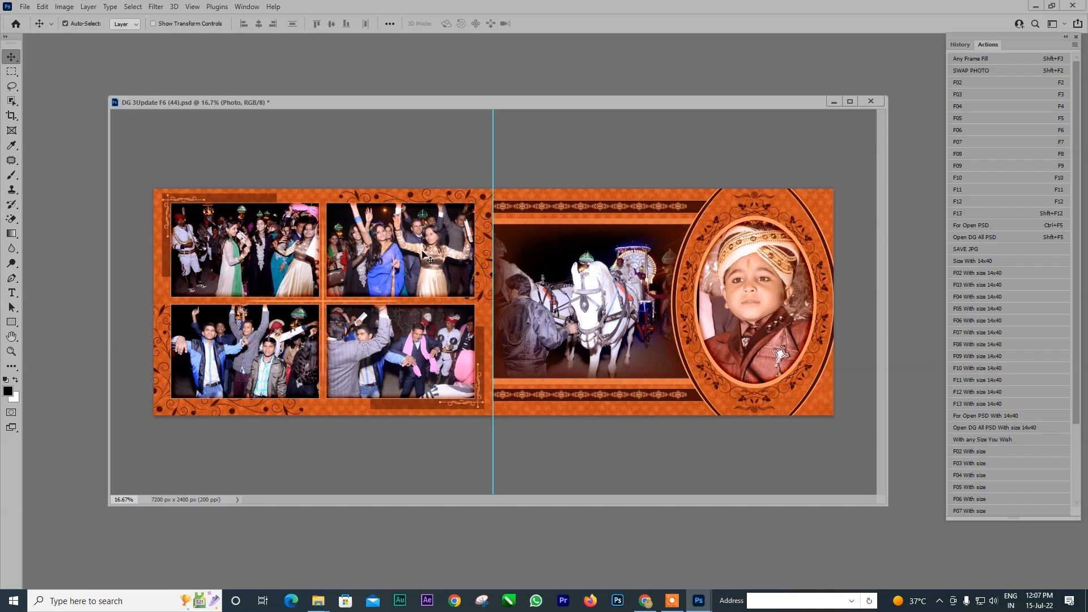
click(956, 253)
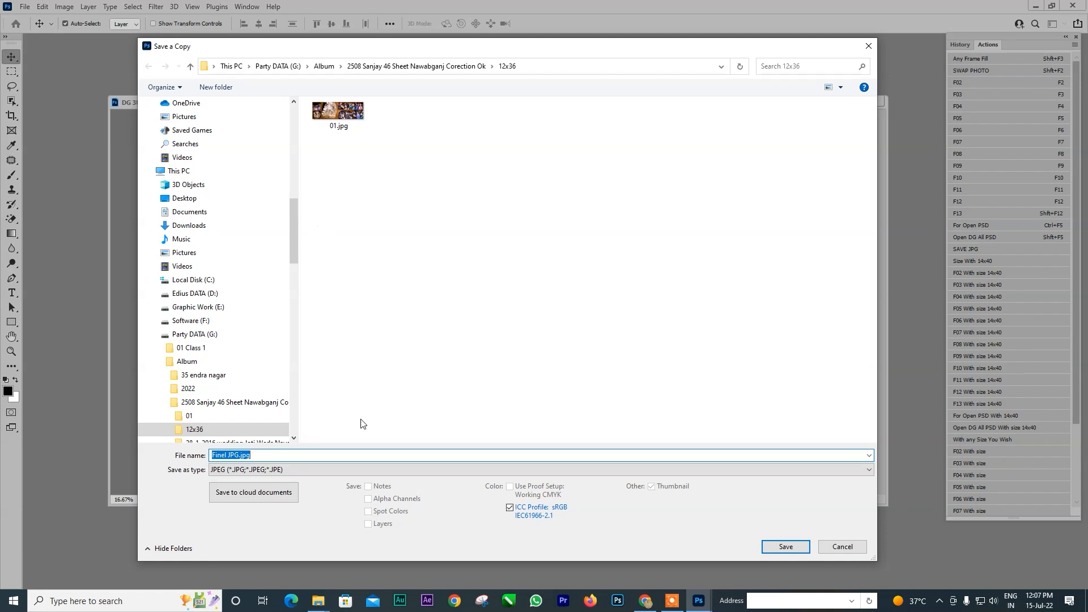
text(02)
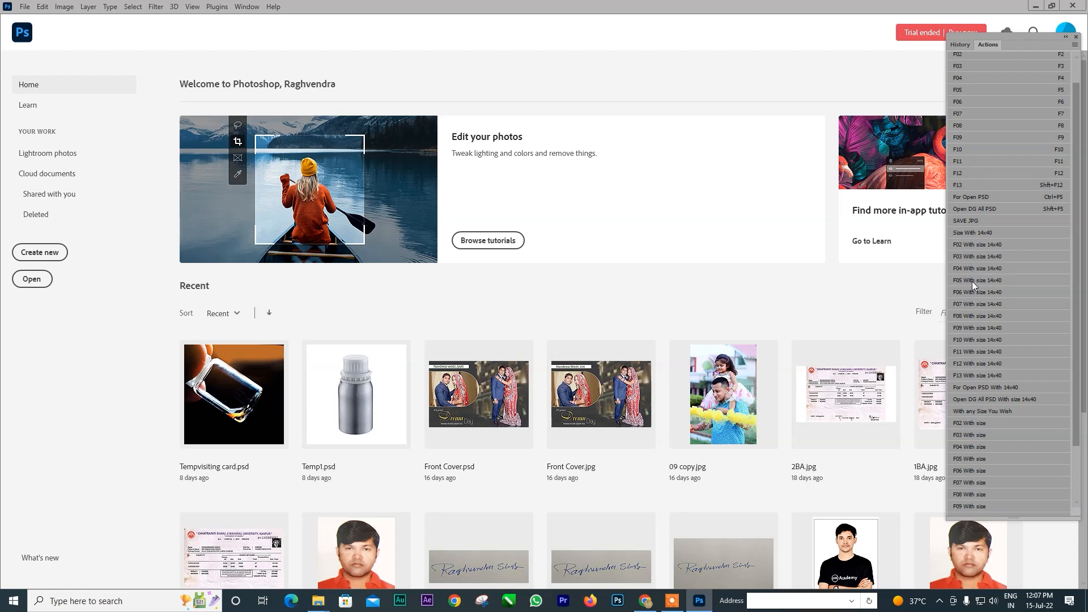
Run the F05 With size 14x40 action and open the template DG 3Update F5 (46).psd from the DG Photoshop F5 folder.
click(971, 281)
drag(873, 118, 874, 176)
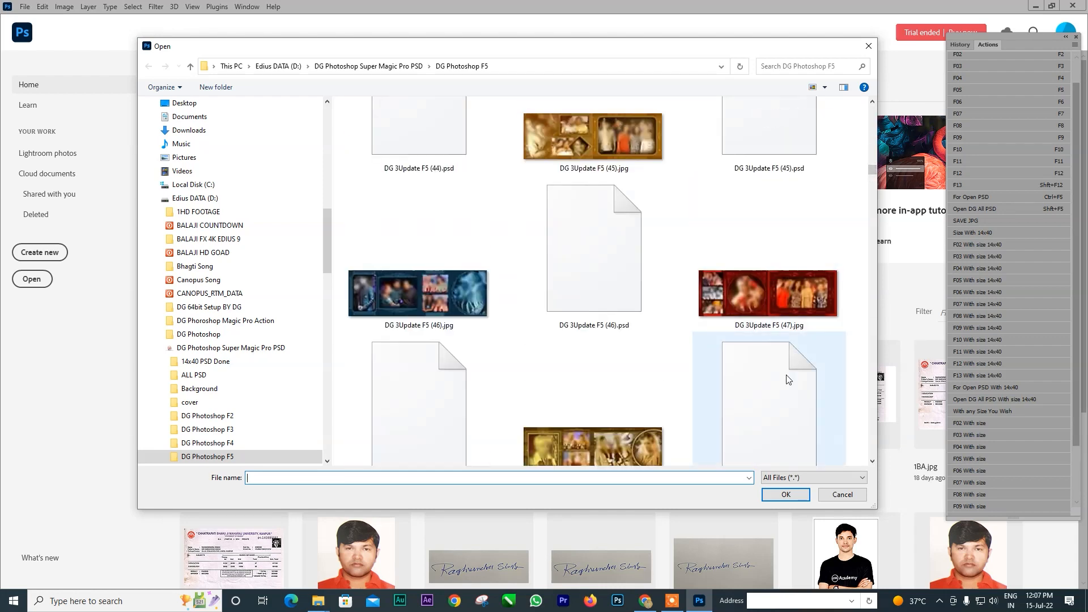
click(587, 294)
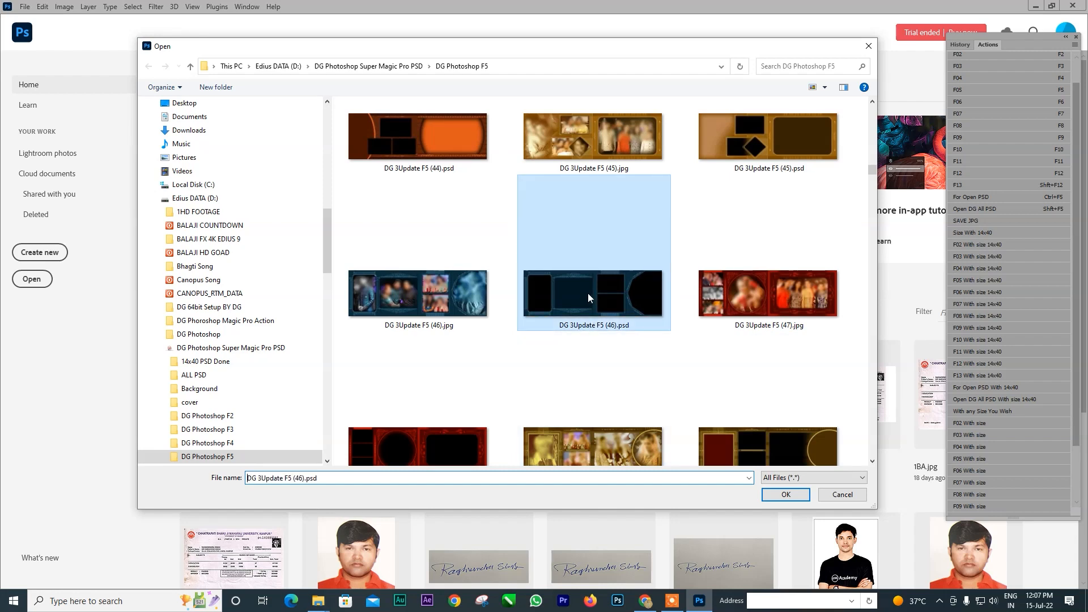
click(785, 495)
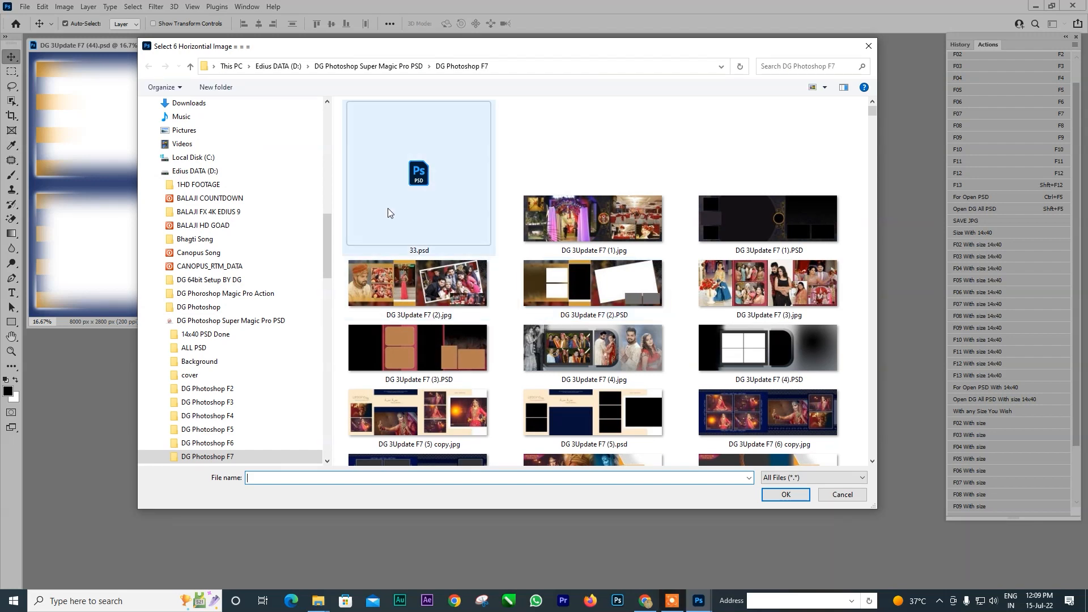
Load (54).JPG to (59).JPG from the wedding photo folder as the six horizontal images and (101).JPG as the vertical image.
drag(327, 243, 320, 128)
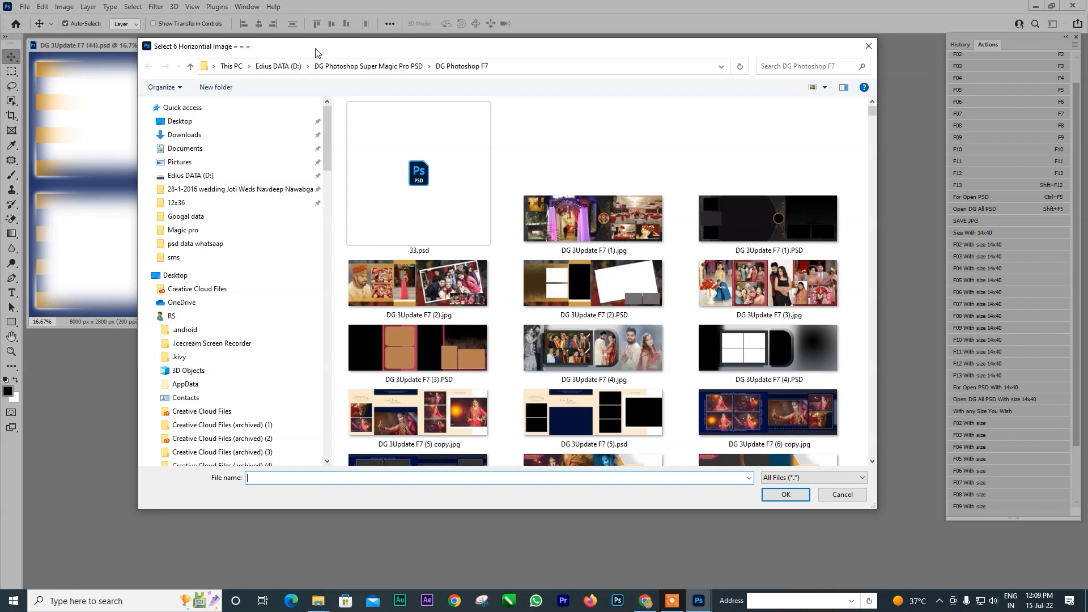
drag(321, 48, 421, 55)
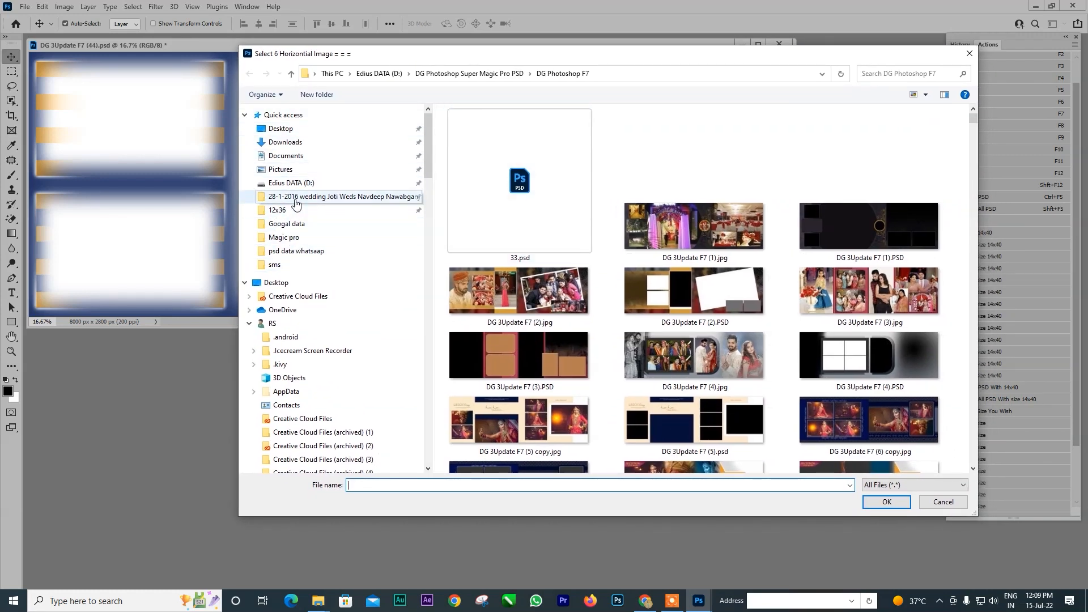
click(317, 196)
click(537, 143)
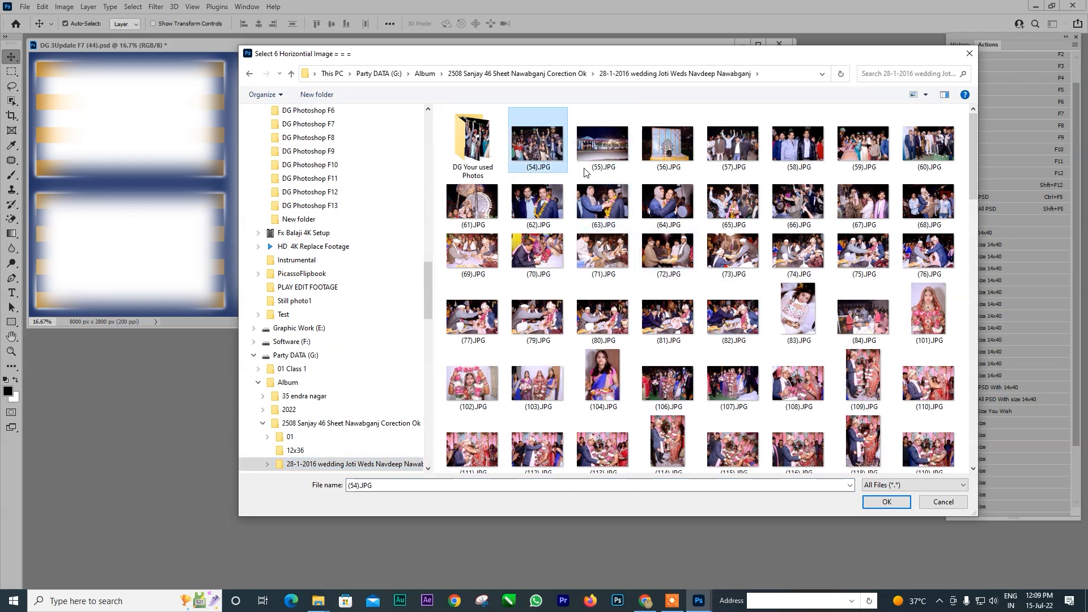
ctrl+click(603, 143)
ctrl+click(667, 143)
ctrl+click(732, 144)
ctrl+click(797, 143)
ctrl+click(863, 143)
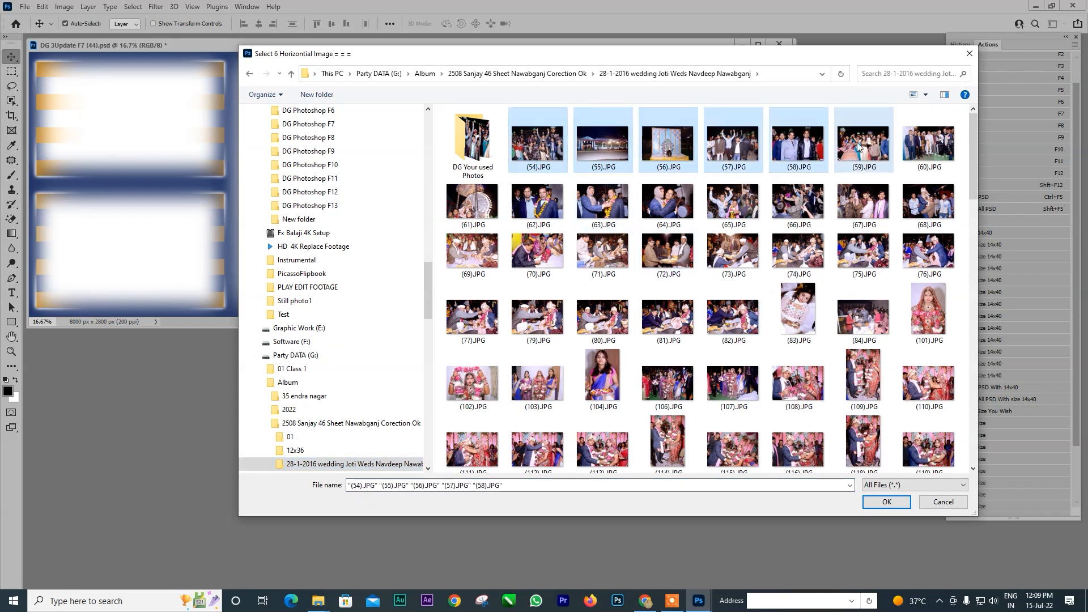
key(Return)
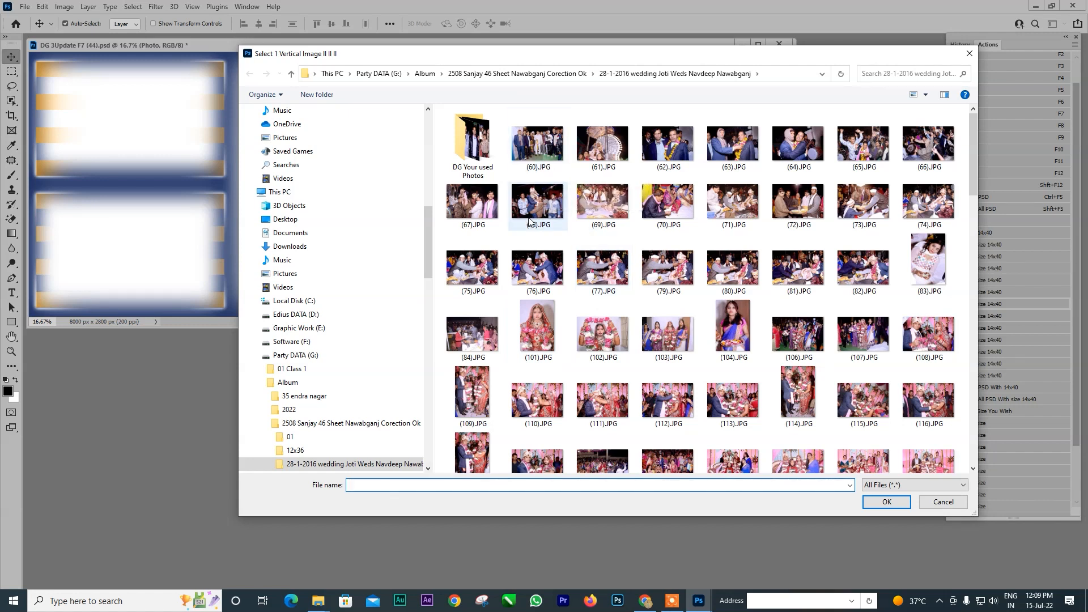
click(545, 345)
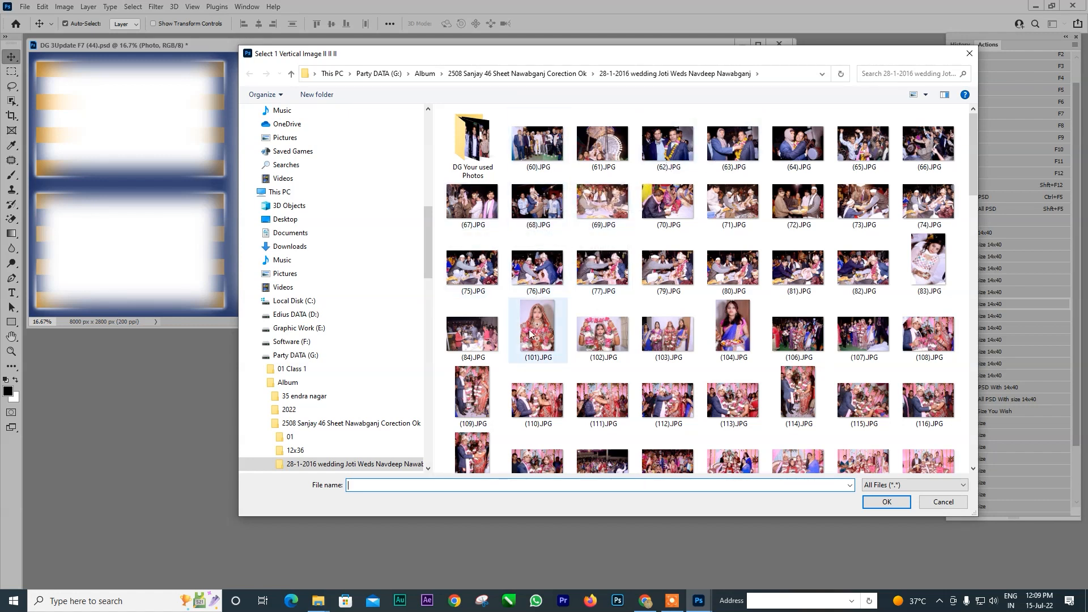
click(886, 501)
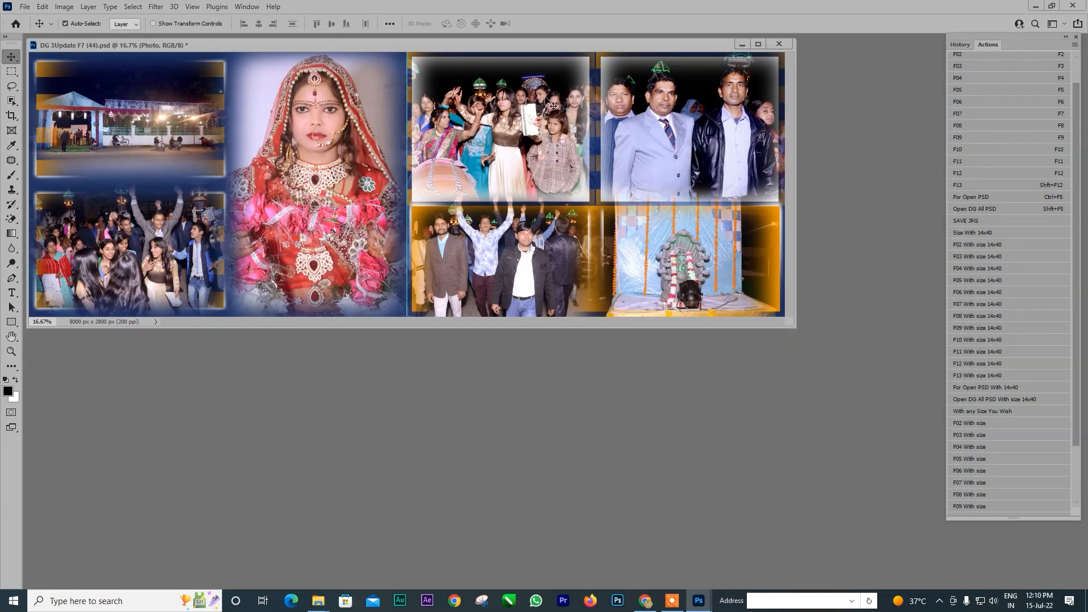
Maximize the page's document window and nudge the bride's portrait slightly down and left inside its vertical frame.
drag(538, 47, 590, 134)
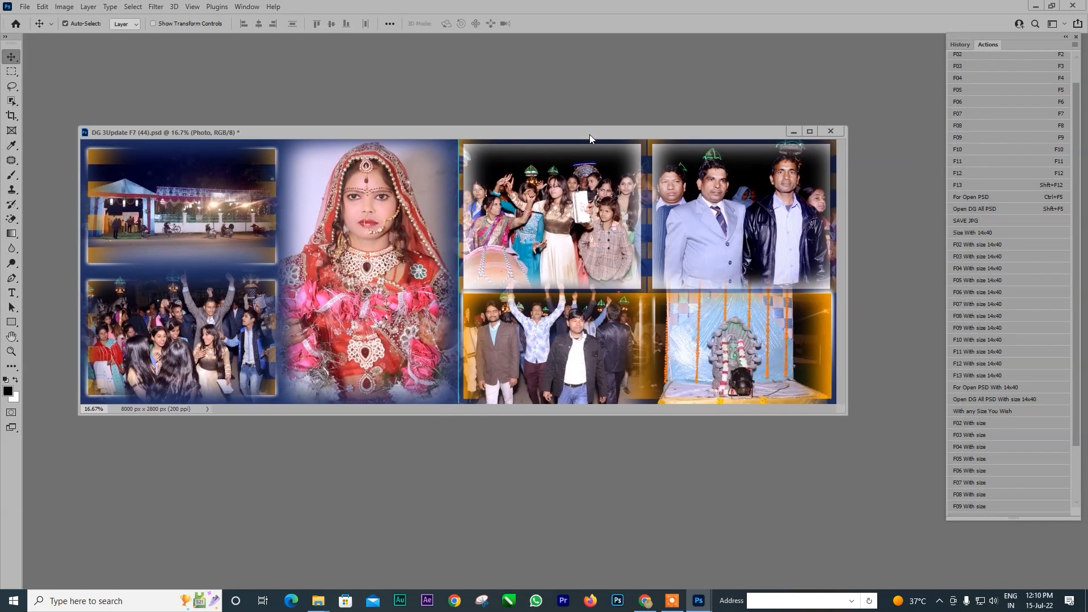
click(809, 131)
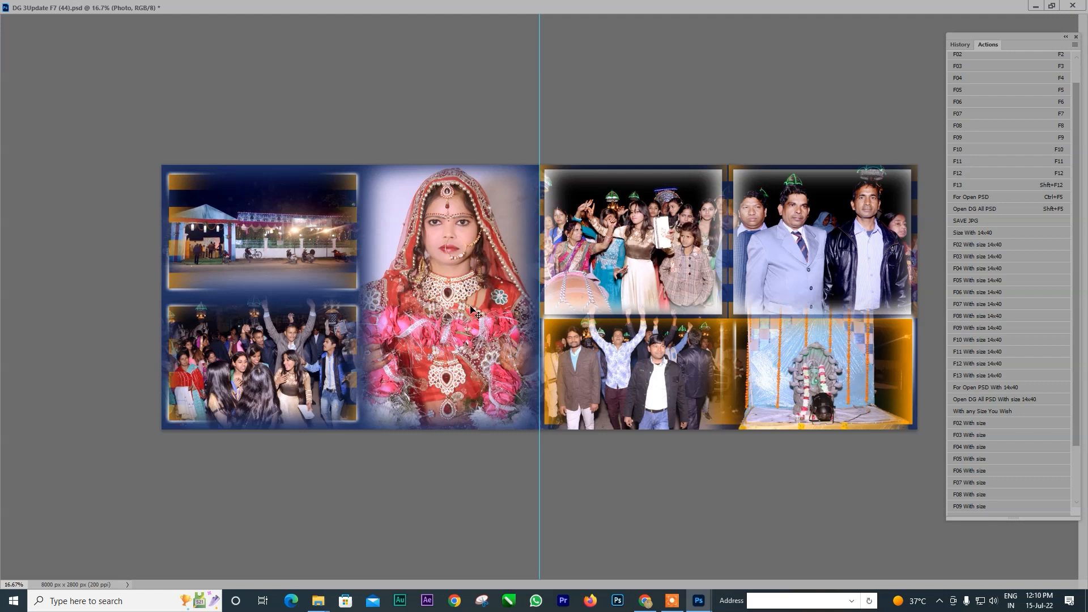
drag(469, 306, 464, 311)
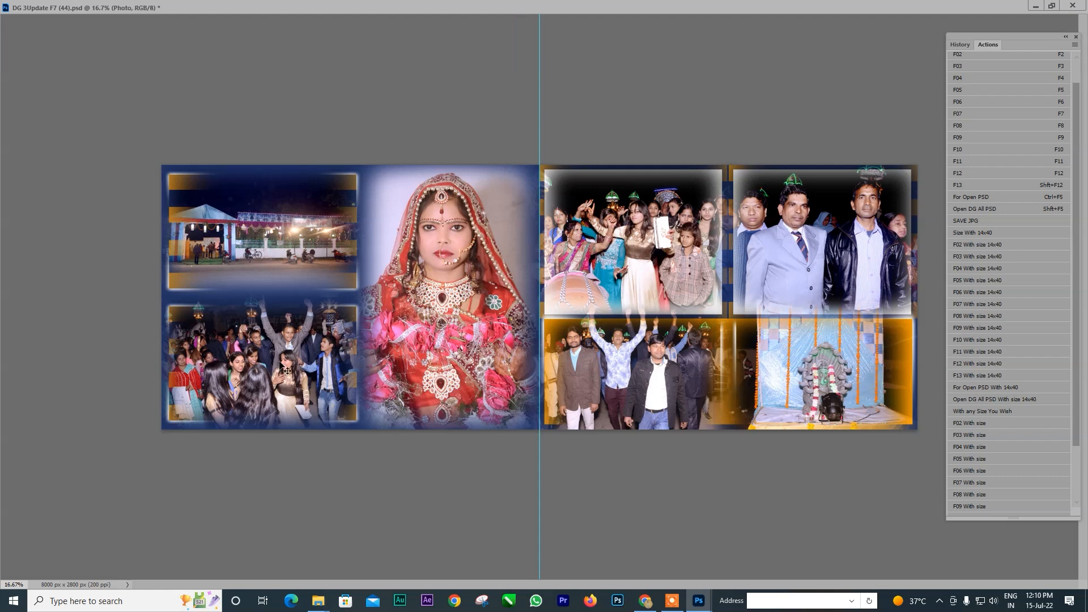
Use the SWAP PHOTO action to exchange the left page's two horizontal photos and the right page's upper-left and lower-left photos.
key(ctrl+shift+e)
scroll(974, 213, up, 1)
click(970, 68)
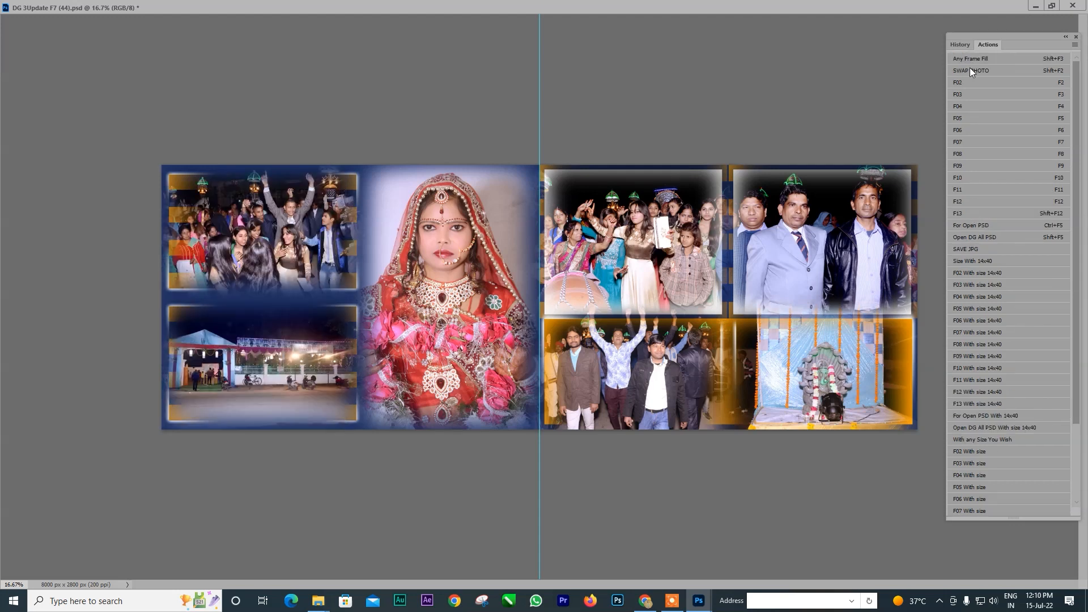
click(970, 68)
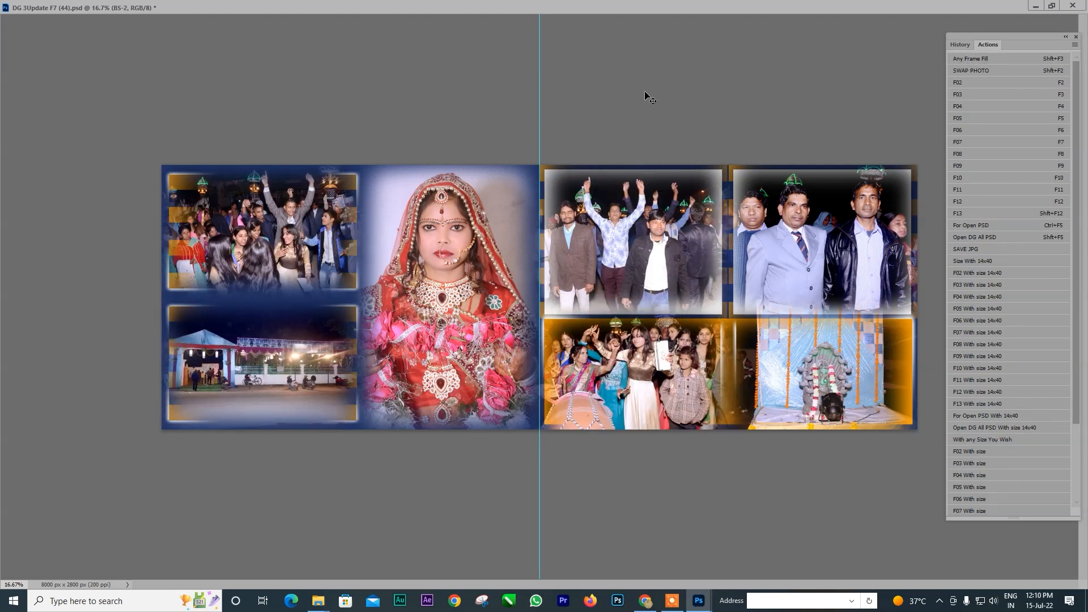
key(ctrl+shift+e)
click(671, 600)
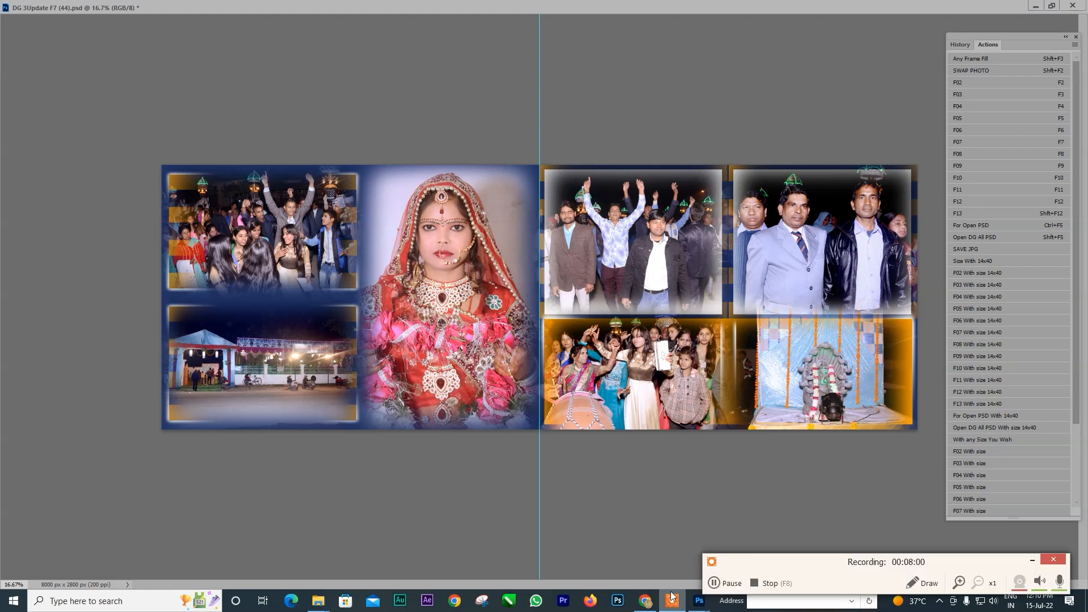
click(730, 583)
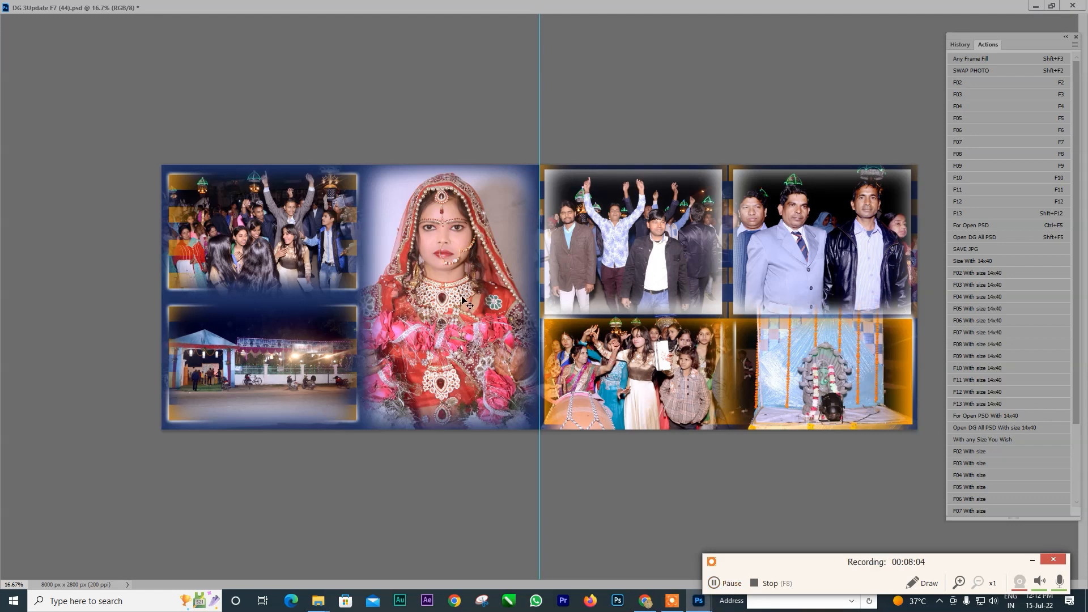
Clear the page's photos and fill the left page's frames with (60).JPG, (61).JPG and (104).JPG using the Any Frame Fill action.
key(Delete)
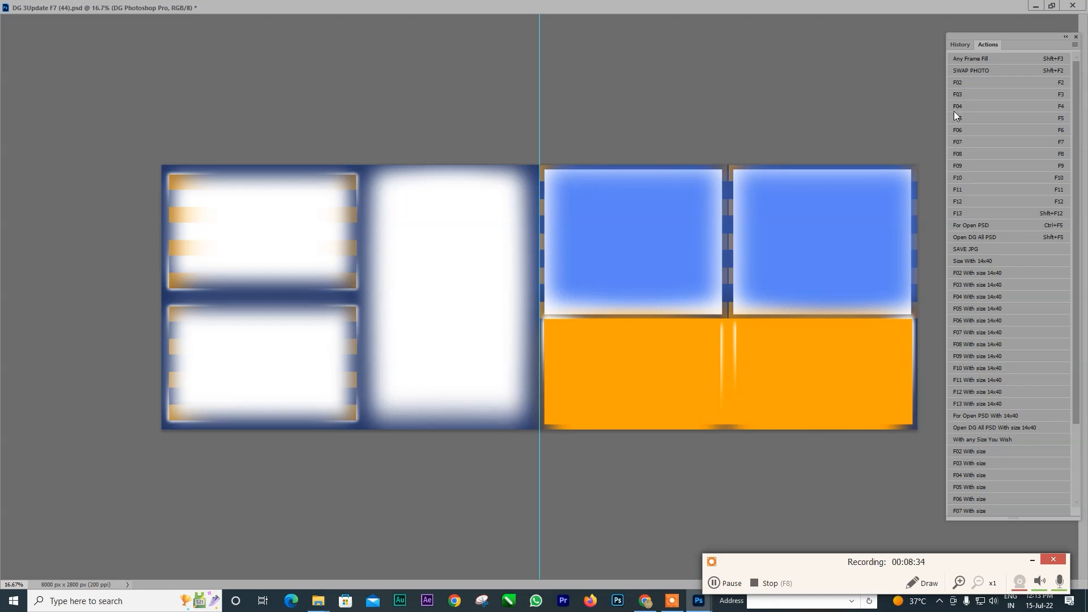
click(974, 59)
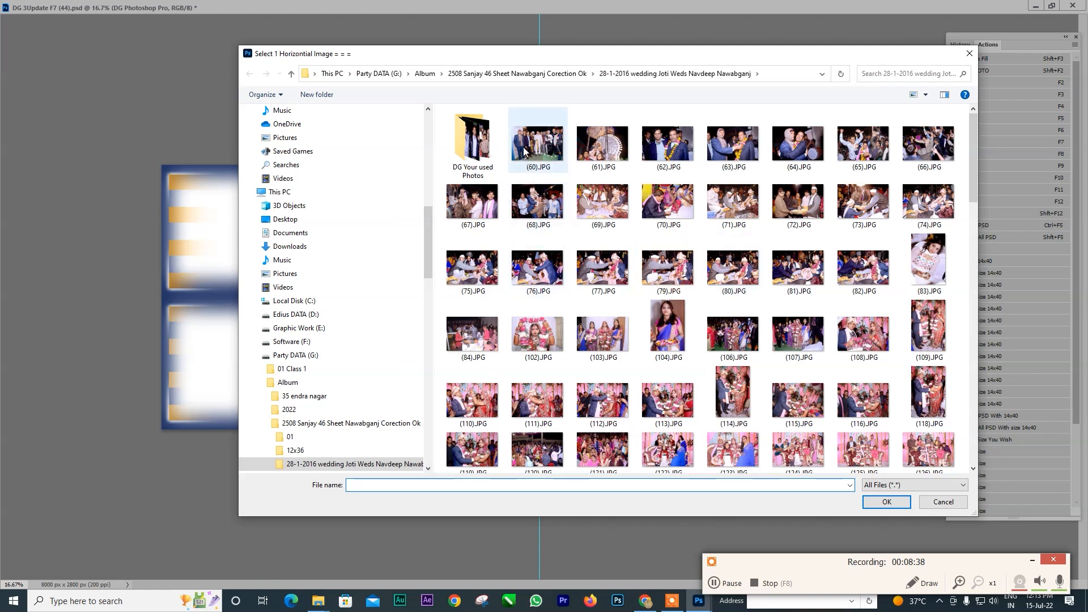
click(524, 151)
double_click(523, 151)
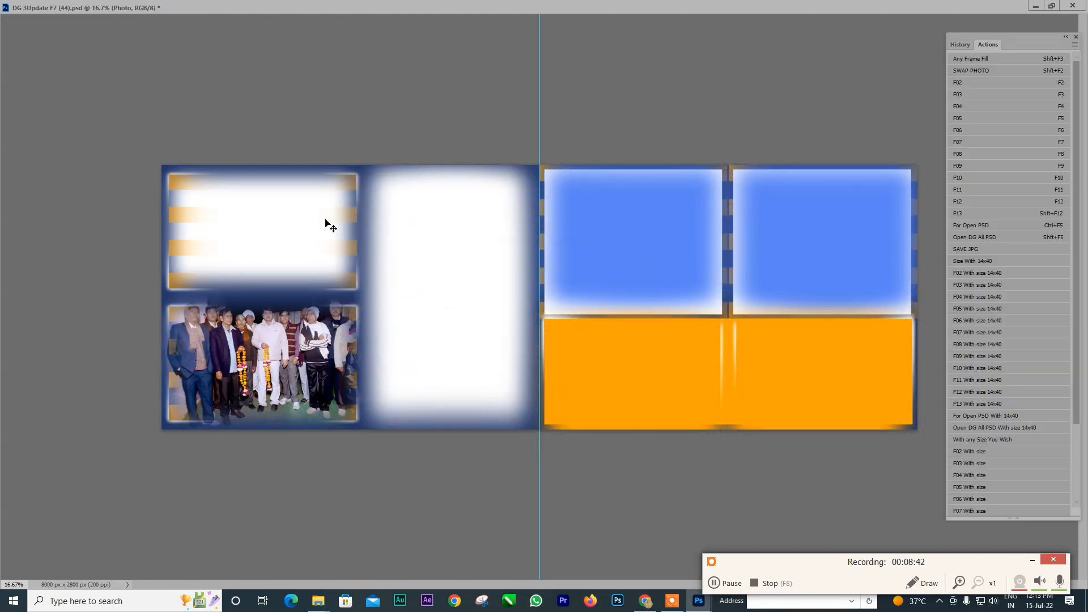
click(980, 59)
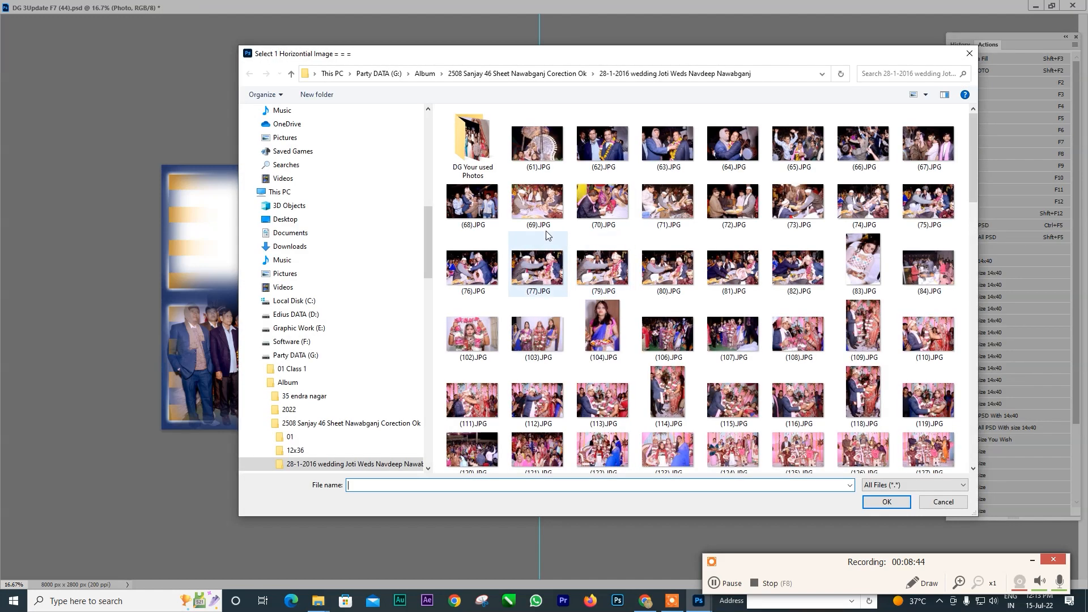
click(538, 329)
click(878, 505)
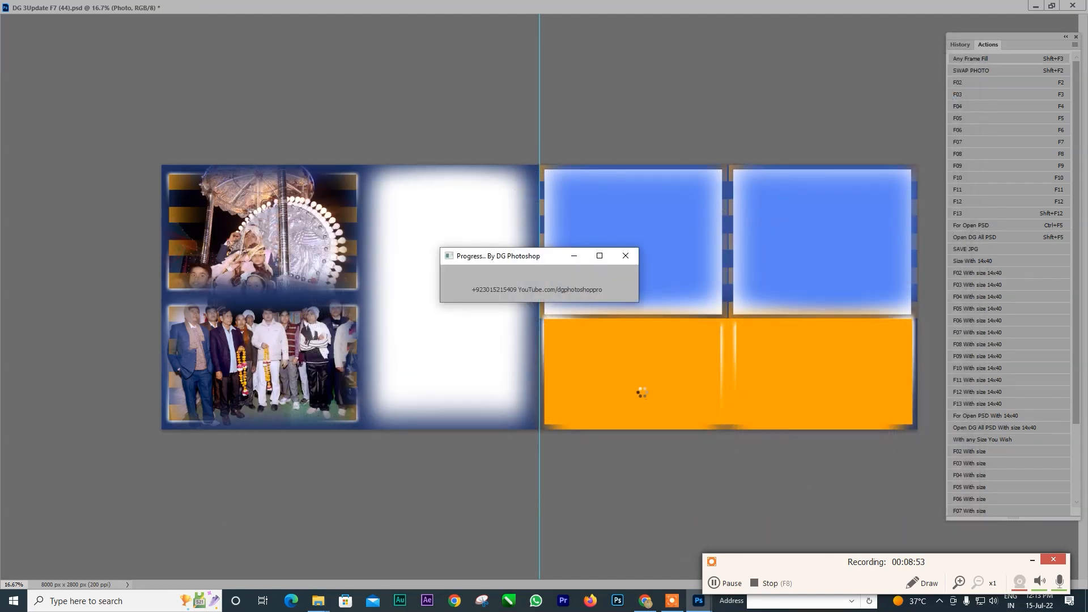
Fill the right page's four frames with (62).JPG to (65).JPG using the Any Frame Fill action.
click(987, 58)
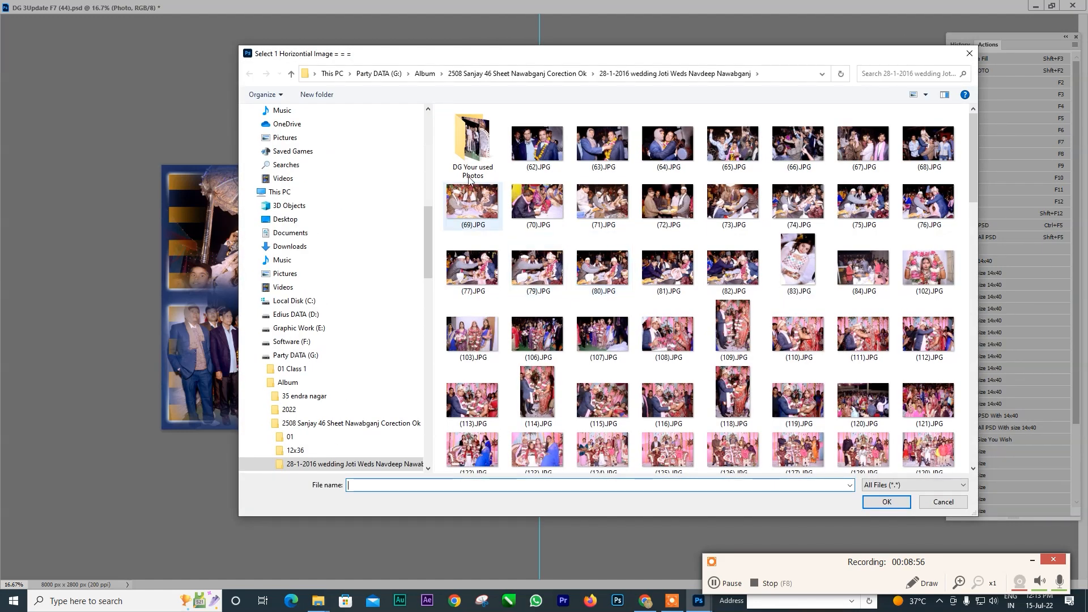
double_click(537, 144)
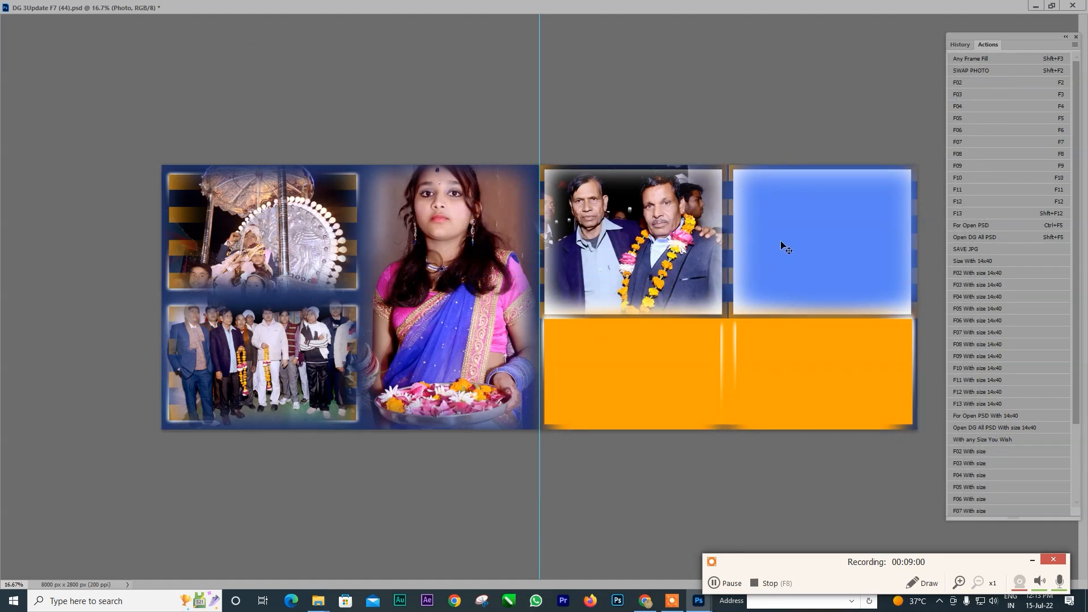
click(971, 57)
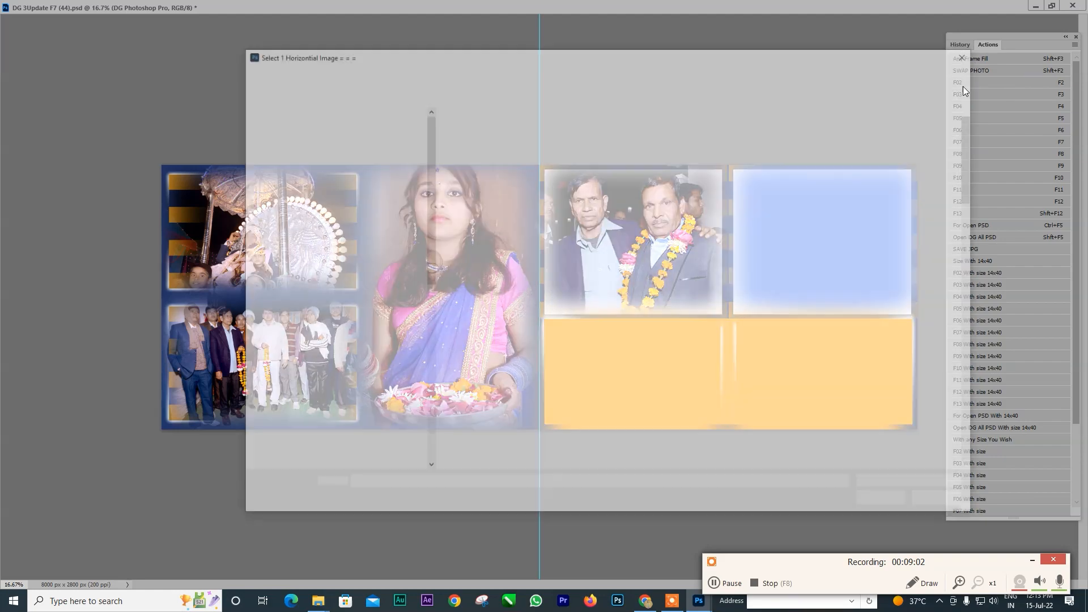
click(532, 154)
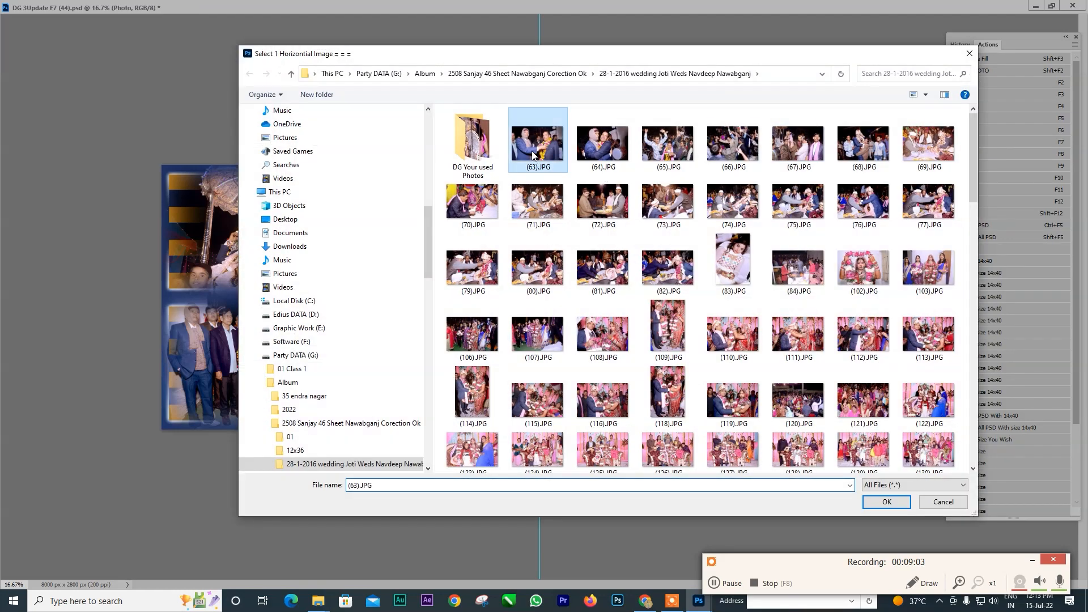
click(888, 502)
click(537, 145)
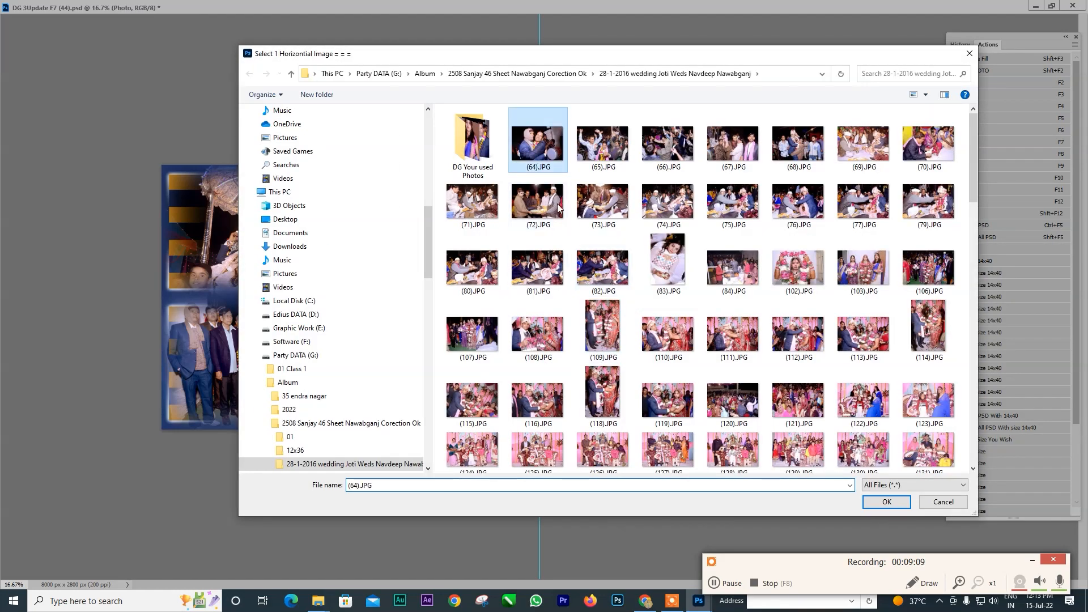
click(877, 503)
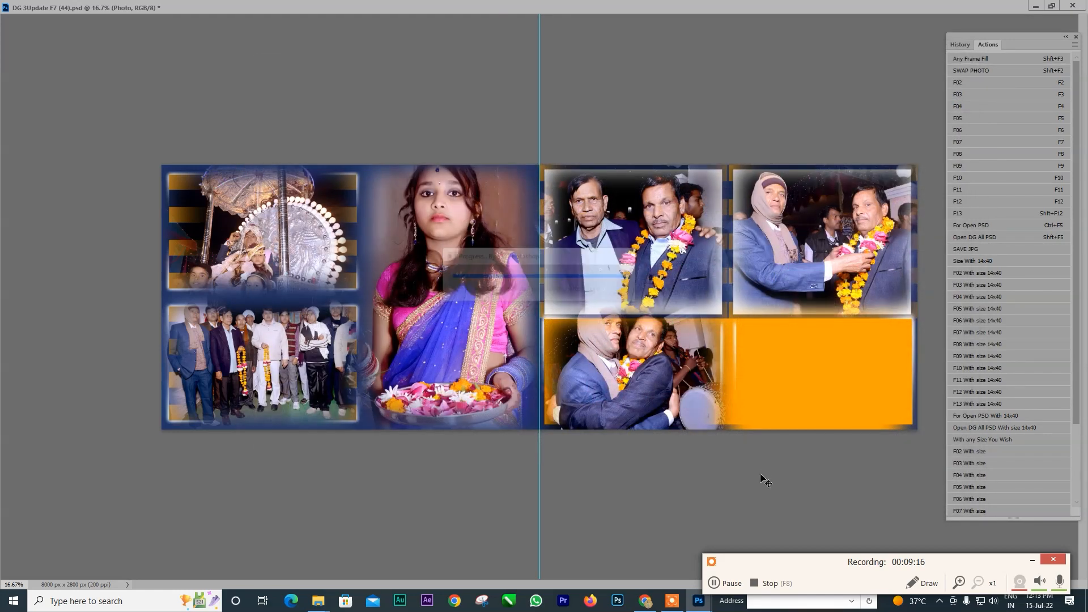
Reposition the girl's portrait in its frame and exchange the umbrella photo with the two men's photo using the SWAP PHOTO action.
drag(472, 284, 484, 225)
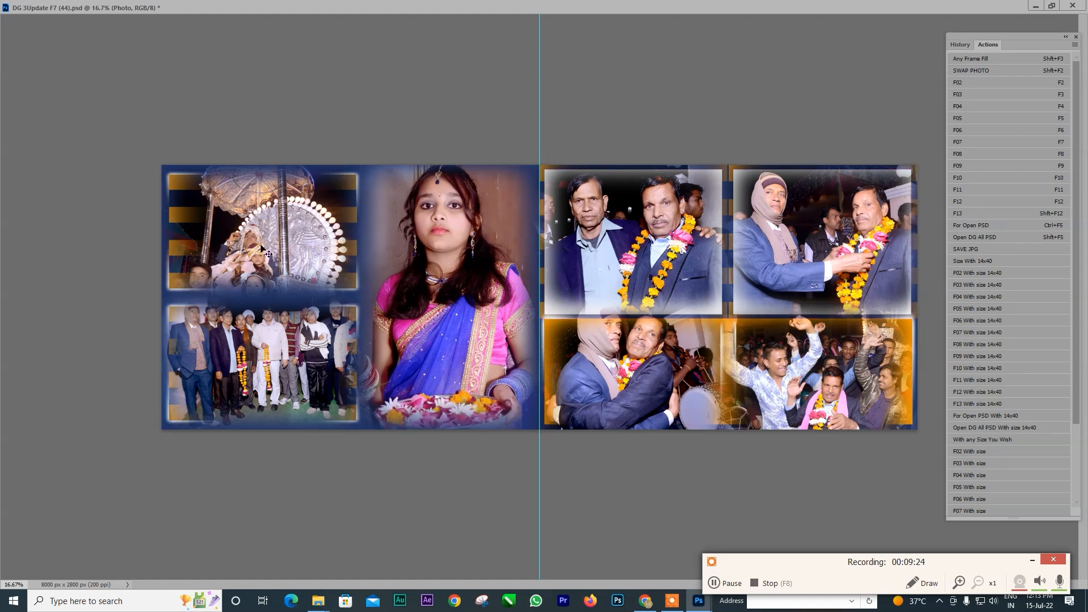
click(654, 236)
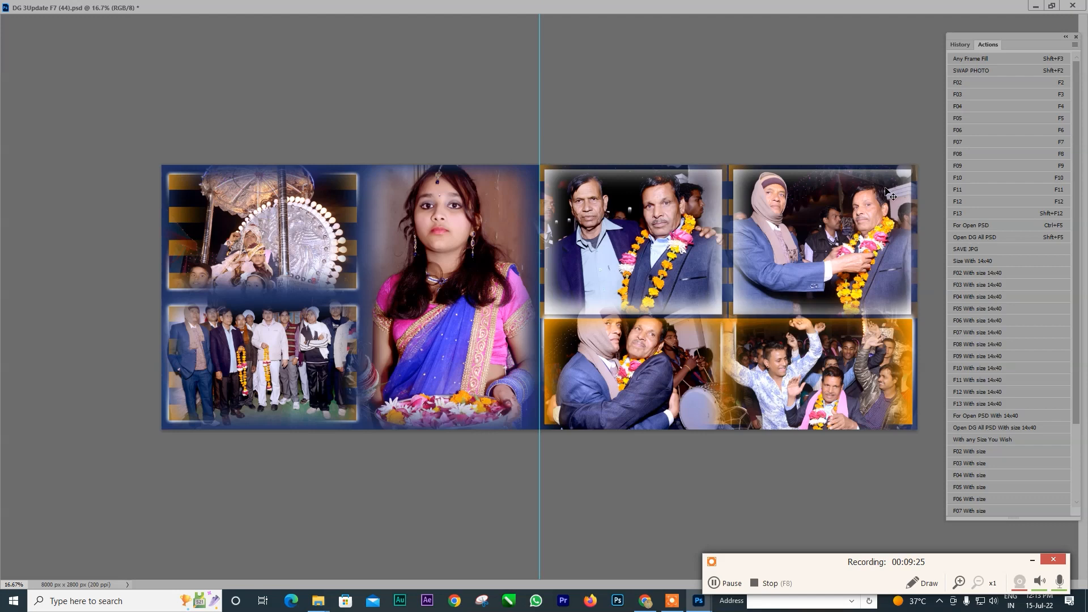
click(967, 70)
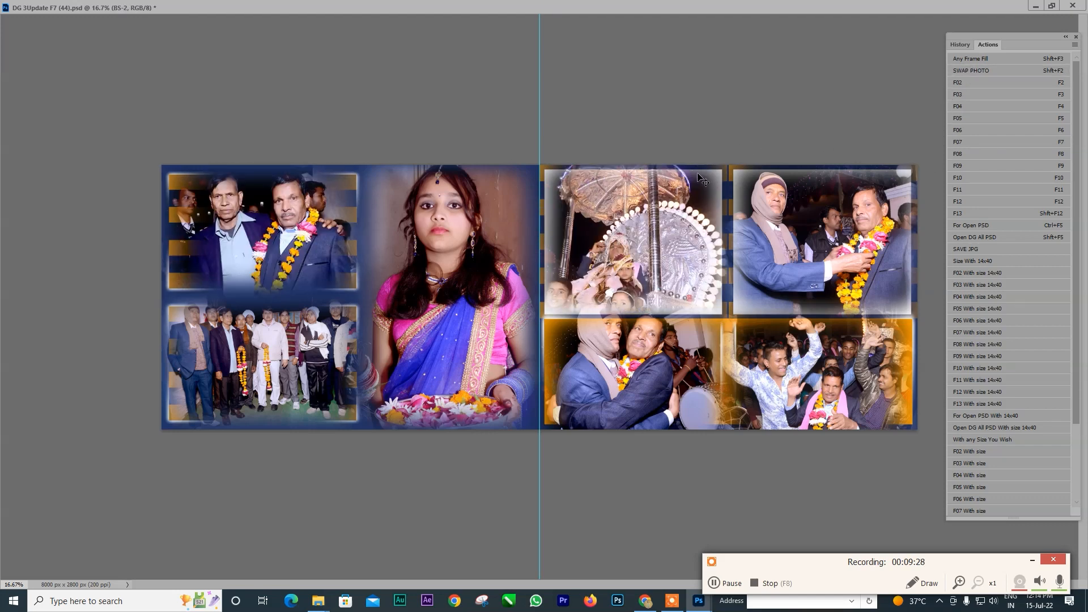
Refit the umbrella photo, the photo of the embracing men and the lower-left group photo inside their frames.
mouse_move(627, 262)
mouse_down()
mouse_move(639, 237)
mouse_move(637, 262)
mouse_up()
drag(631, 373, 696, 390)
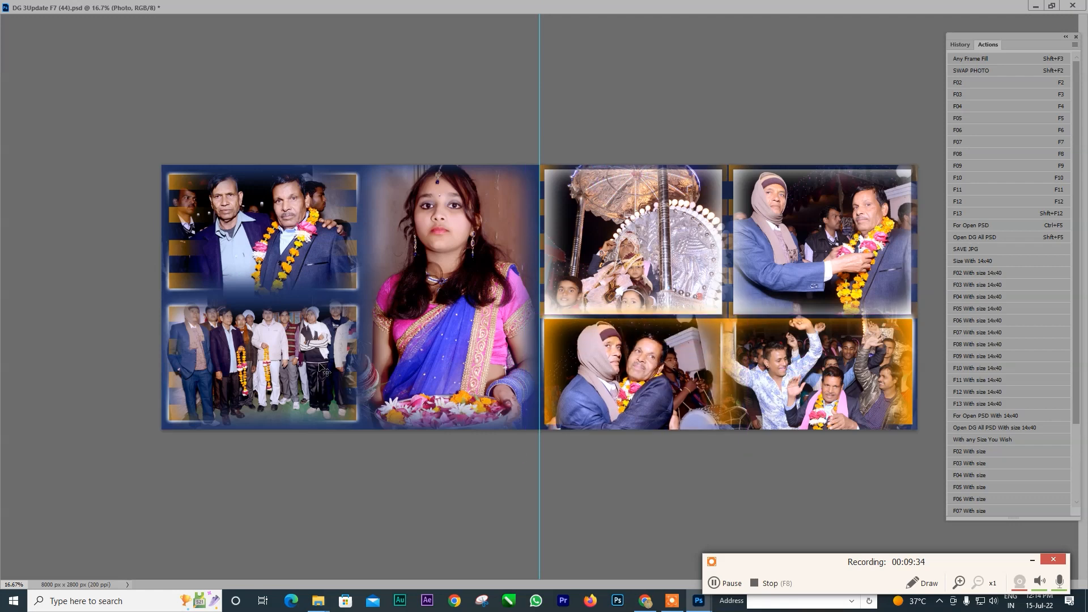
drag(309, 355, 310, 368)
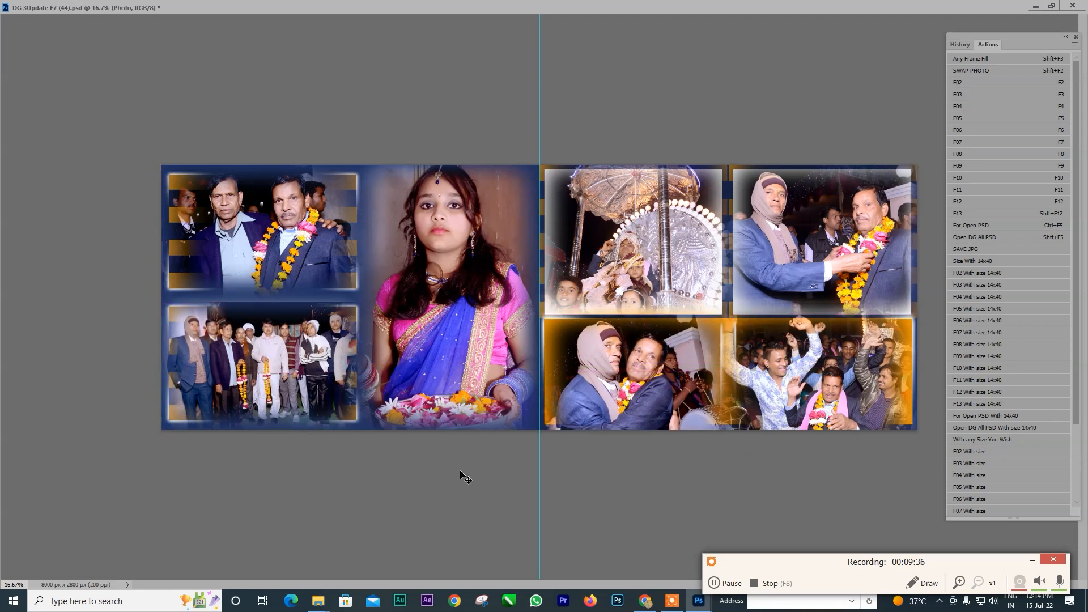
click(580, 490)
key(ctrl+shift+s)
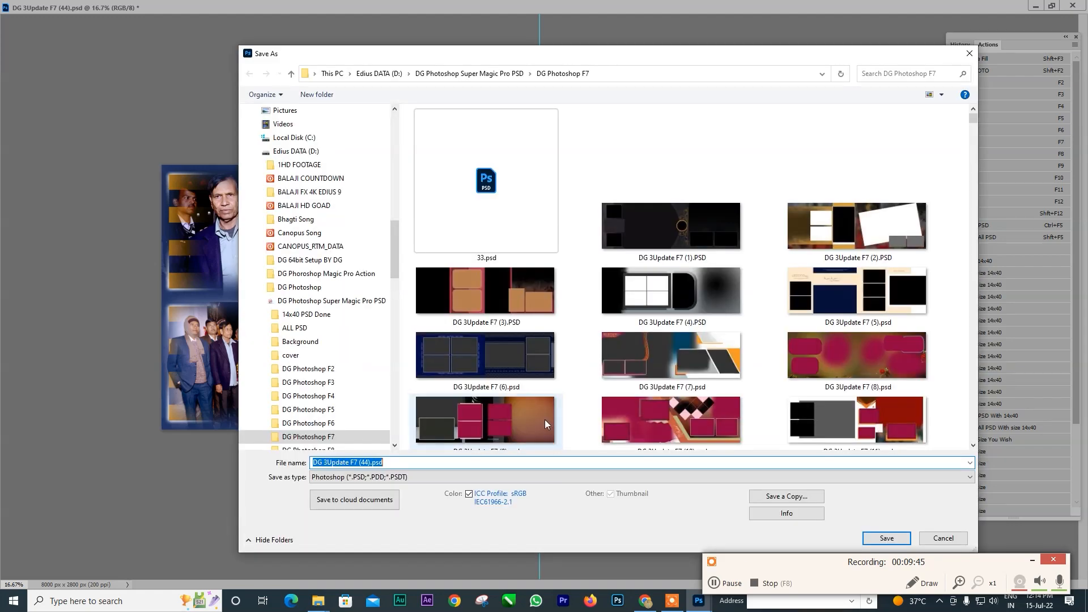
click(969, 54)
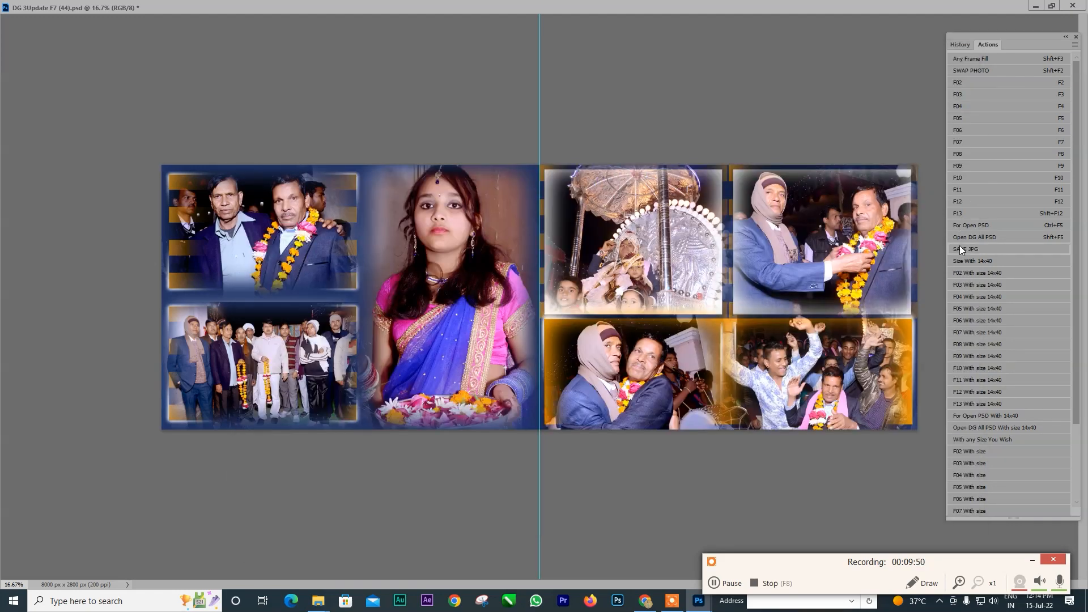
Save the page as JPEG 03 with maximum quality 12 and the Progressive format, and close the document.
key(alt+ctrl+s)
text(03)
drag(647, 49, 539, 54)
key(Return)
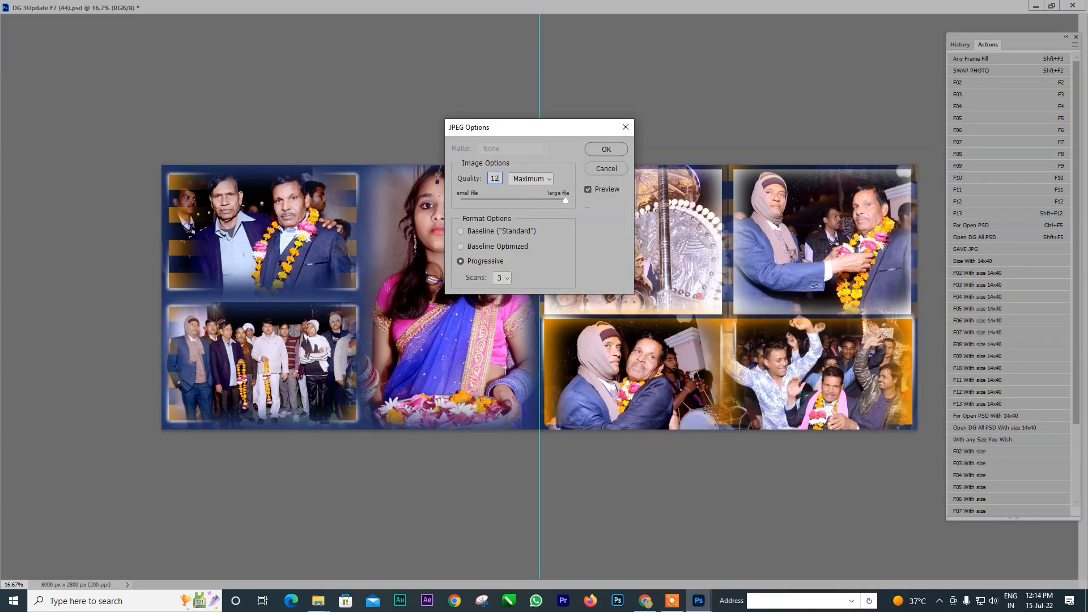
key(Return)
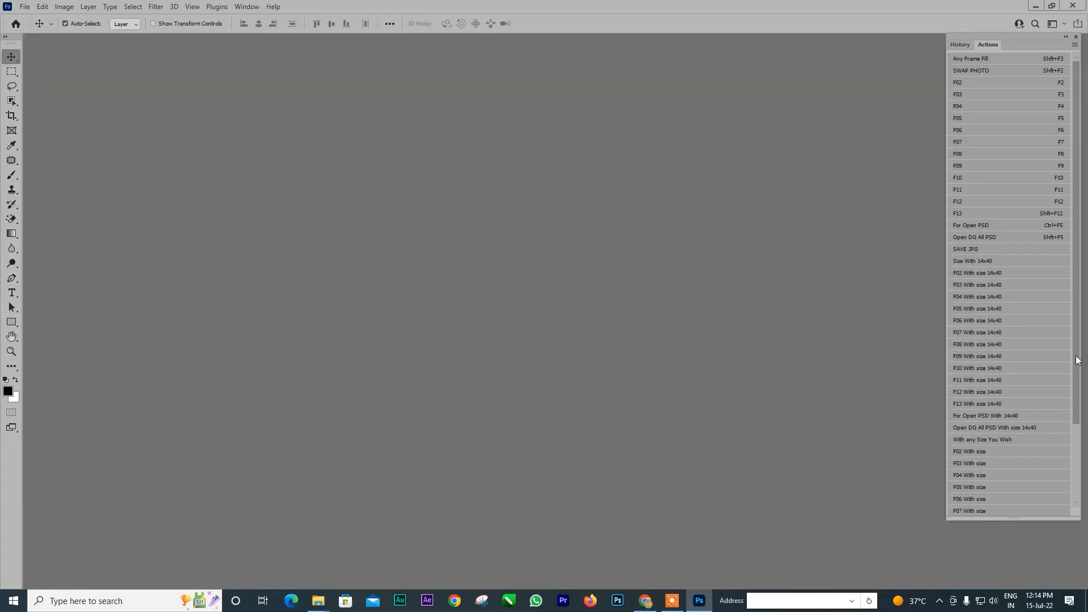
Run the F06 With size action and open the template DG 3Update F6 (139).psd.
drag(1077, 360, 1084, 462)
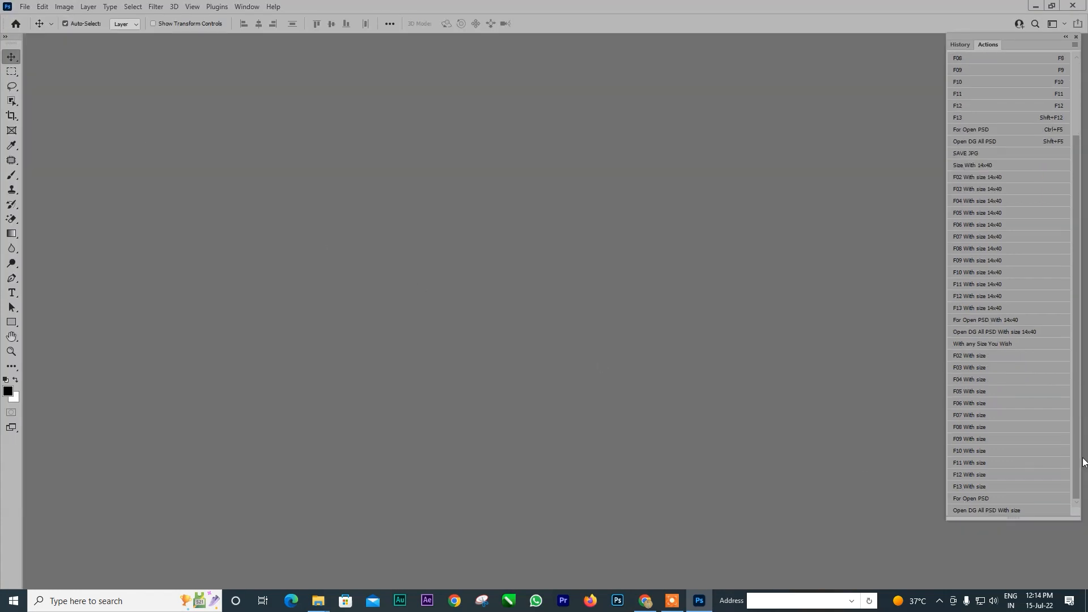
click(970, 404)
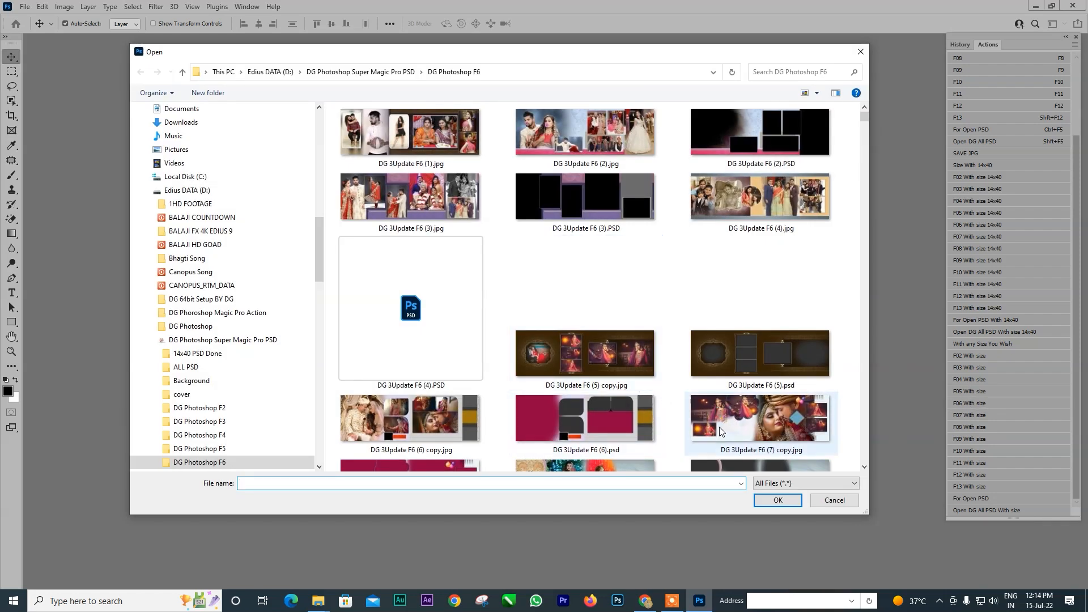
scroll(629, 397, down, 10)
scroll(637, 394, down, 5)
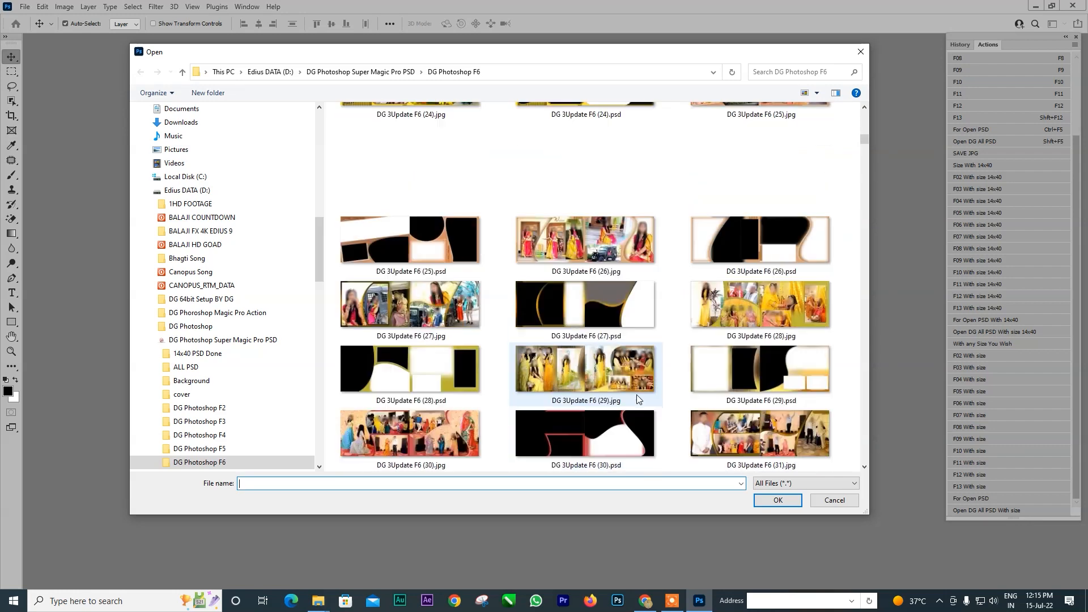
drag(864, 143, 849, 260)
click(420, 362)
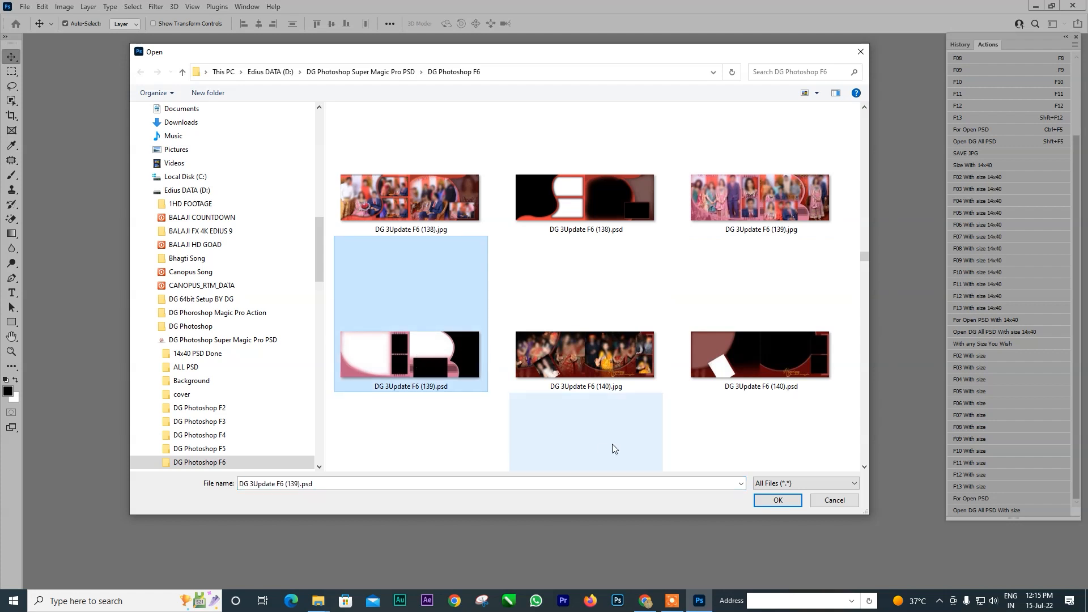
click(777, 500)
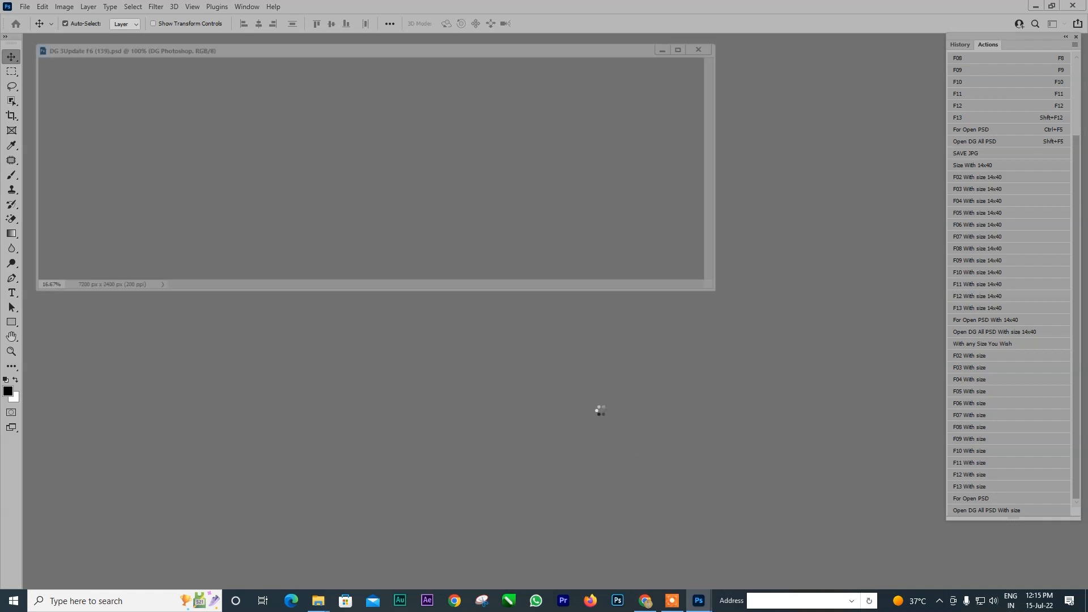
Resize the template to 28 × 10 inches at 200 pixels/inch and continue past the display driver warning.
drag(604, 130, 654, 290)
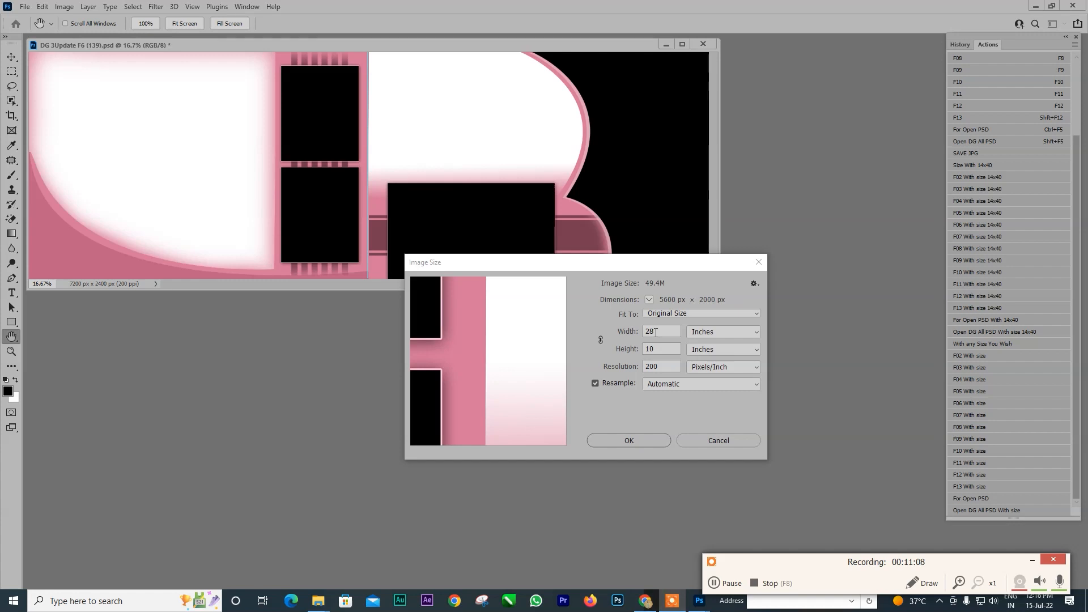
click(640, 438)
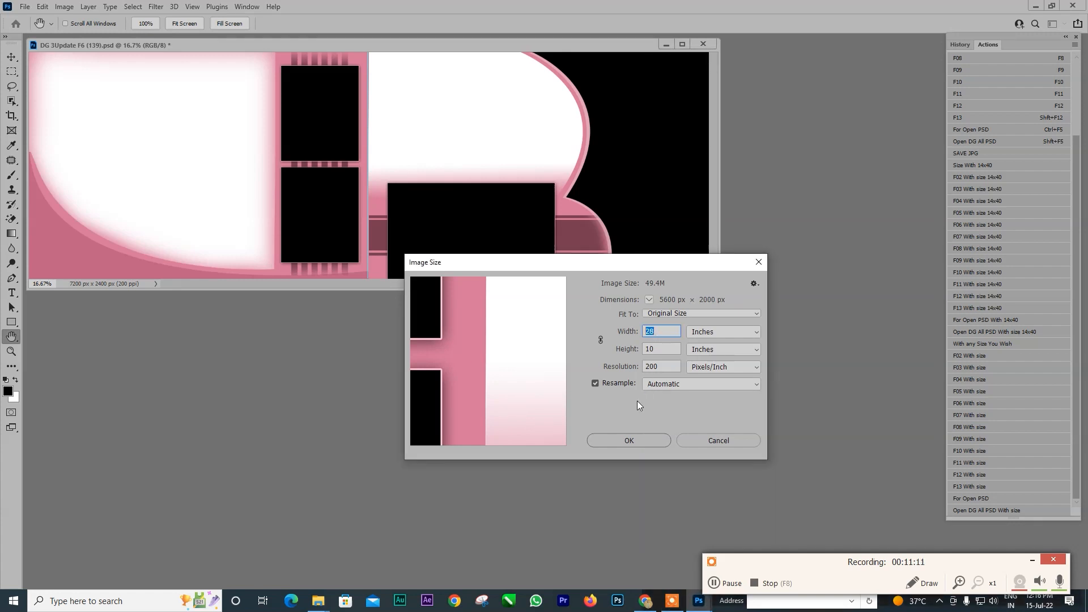
click(633, 441)
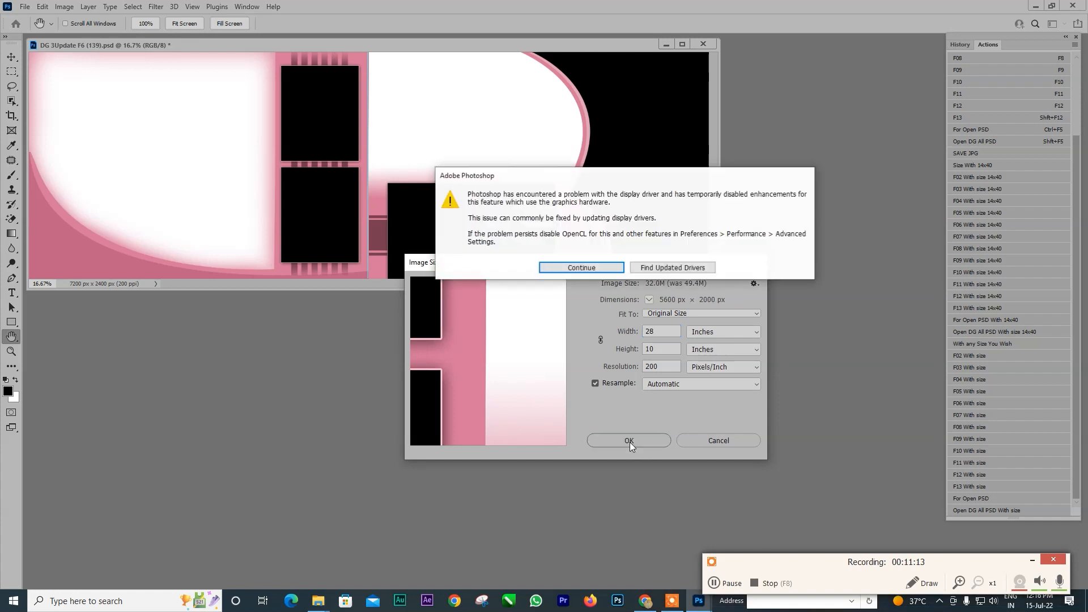
click(582, 271)
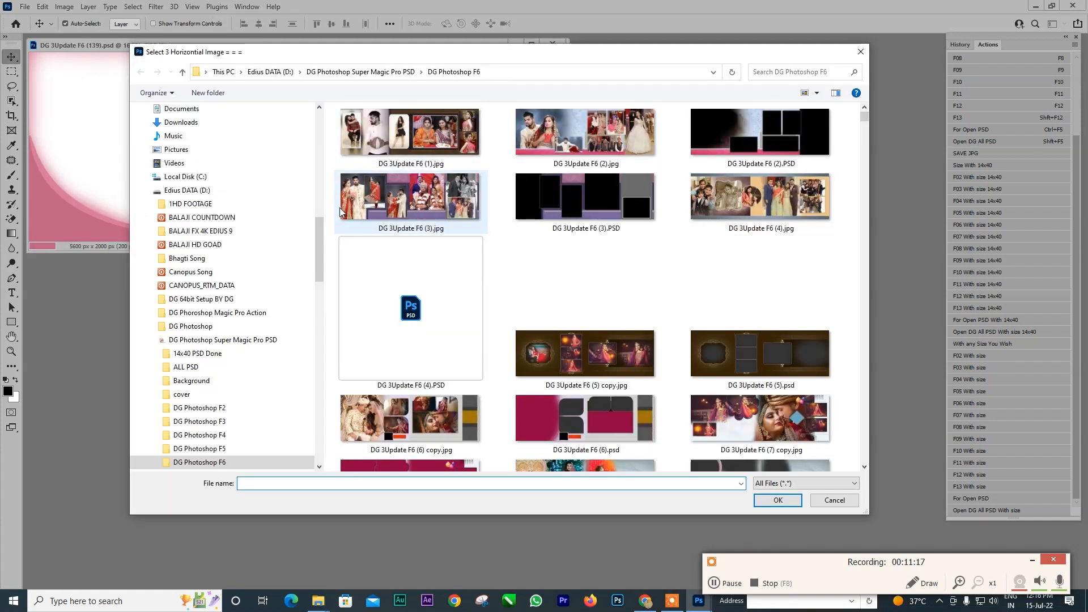
Fill the three horizontal frames with (66).JPG to (68).JPG from the wedding folder, and the vertical frames with portrait couple photos including (109).JPG.
scroll(286, 199, up, 15)
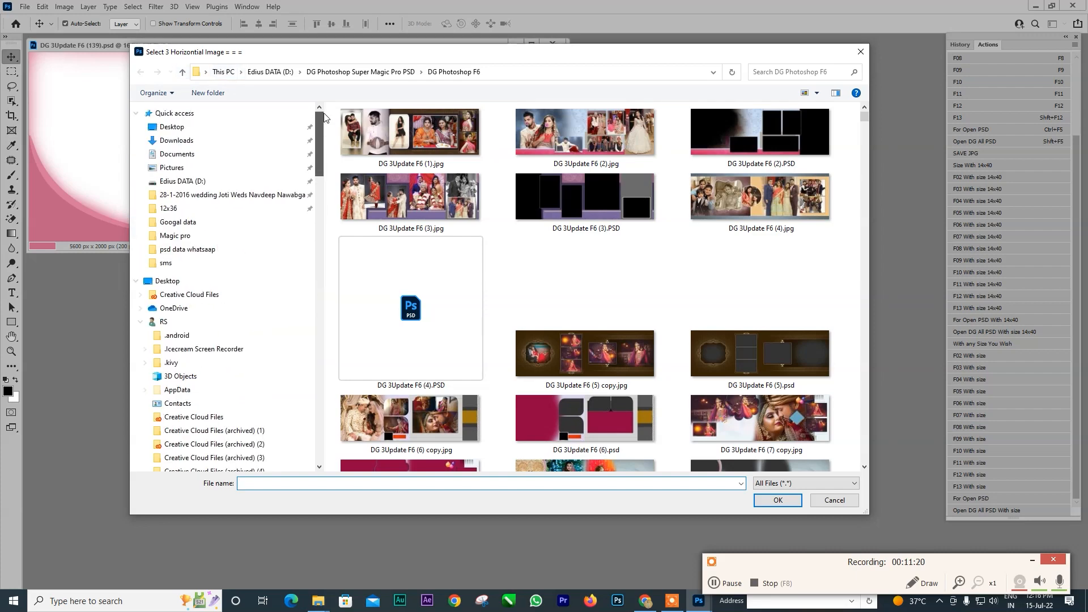
click(209, 195)
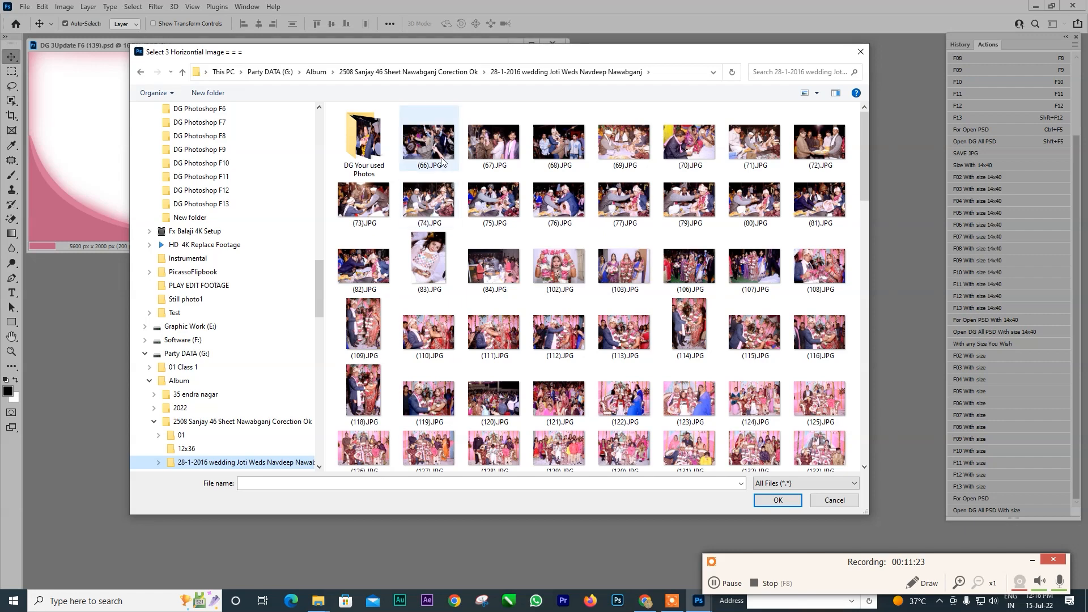
click(429, 144)
ctrl+click(490, 147)
ctrl+click(558, 145)
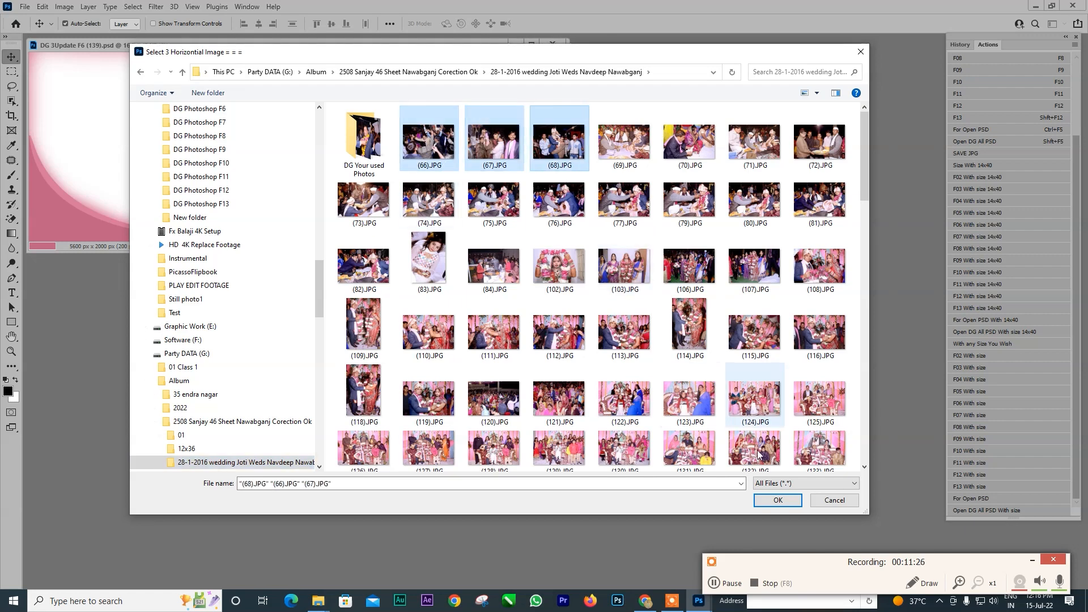
key(Tab)
key(Return)
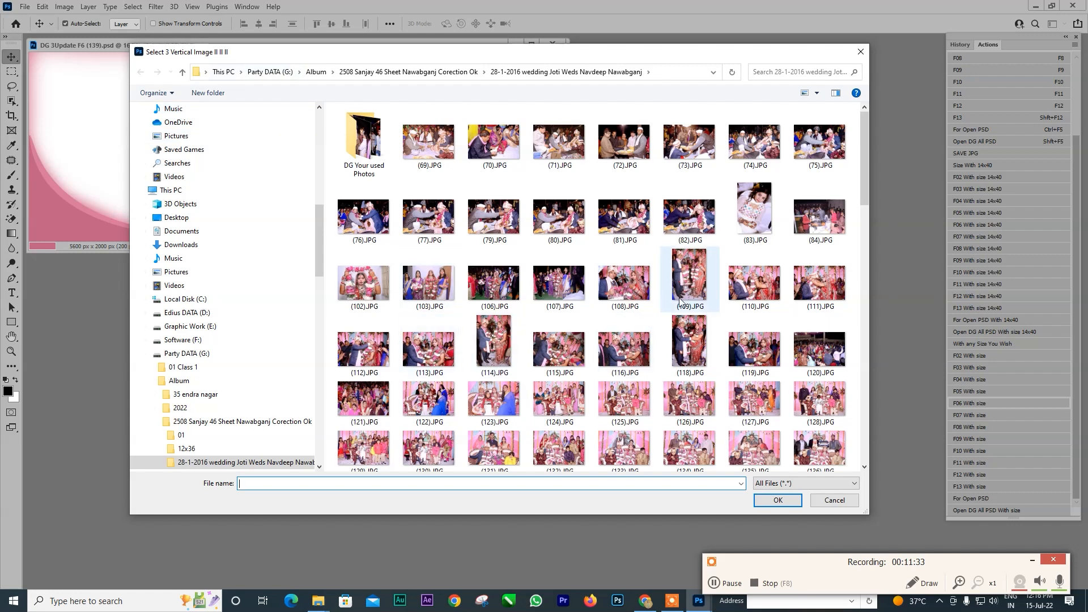
click(686, 279)
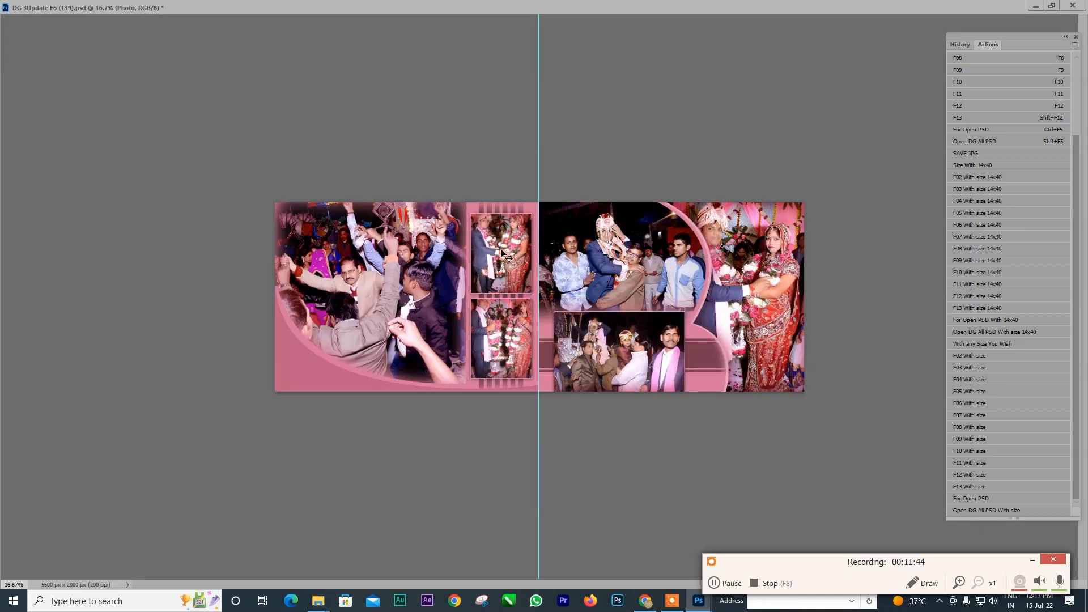
Reposition the couple photos in the two small frames and the dancing photo in the large curved frame.
drag(502, 251, 500, 262)
drag(497, 331, 493, 338)
drag(374, 312, 378, 307)
mouse_move(292, 371)
mouse_down()
mouse_move(288, 413)
mouse_move(300, 369)
mouse_up()
scroll(987, 113, up, 1)
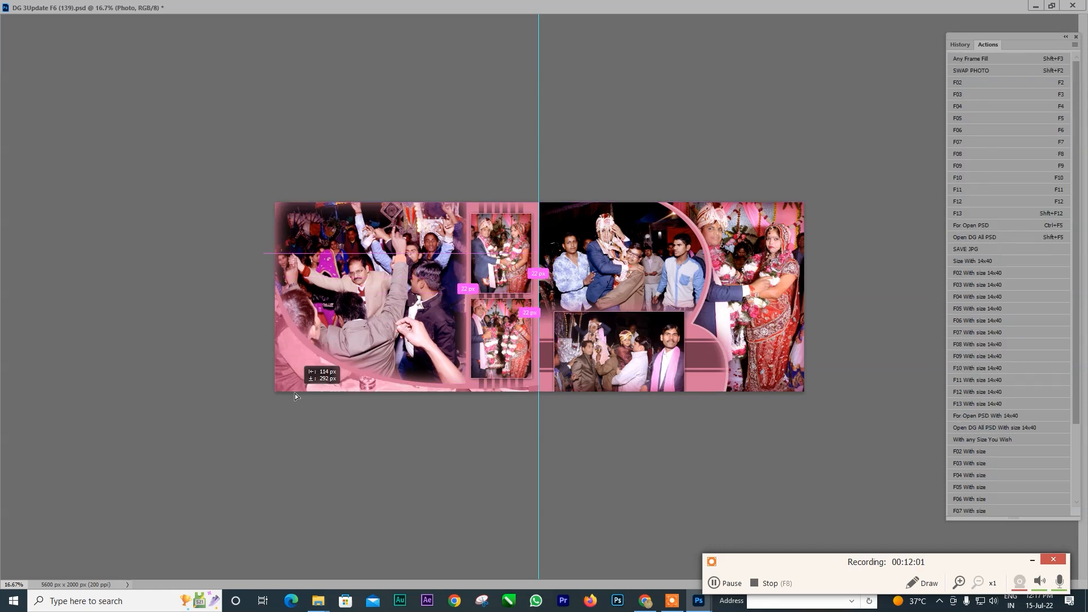
drag(294, 396, 296, 393)
click(449, 437)
key(Tab)
key(Tab)
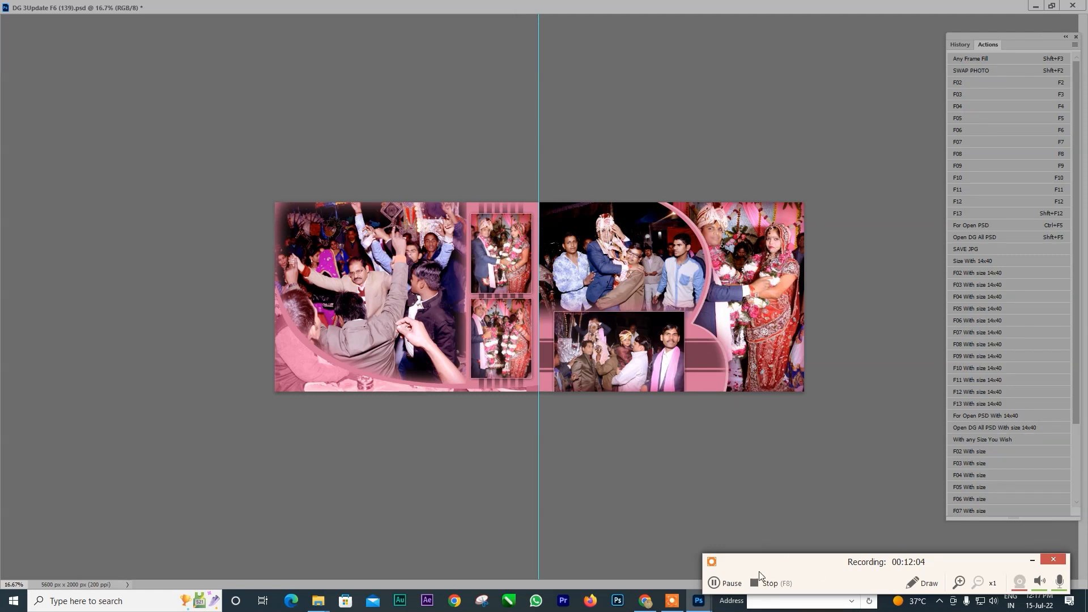
click(1031, 560)
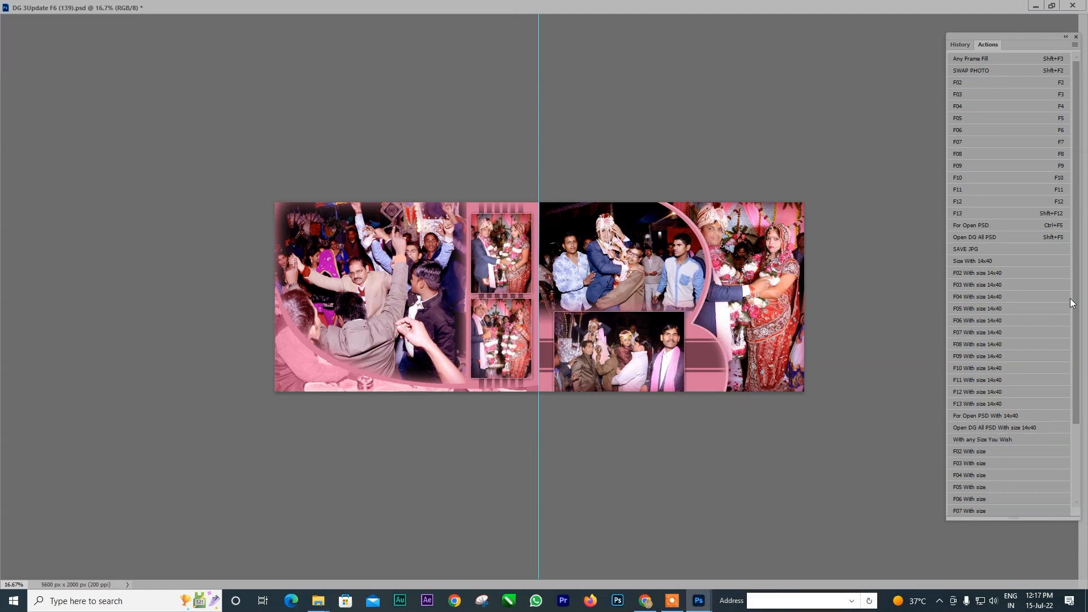
drag(1076, 296, 1078, 429)
drag(1076, 310, 1080, 181)
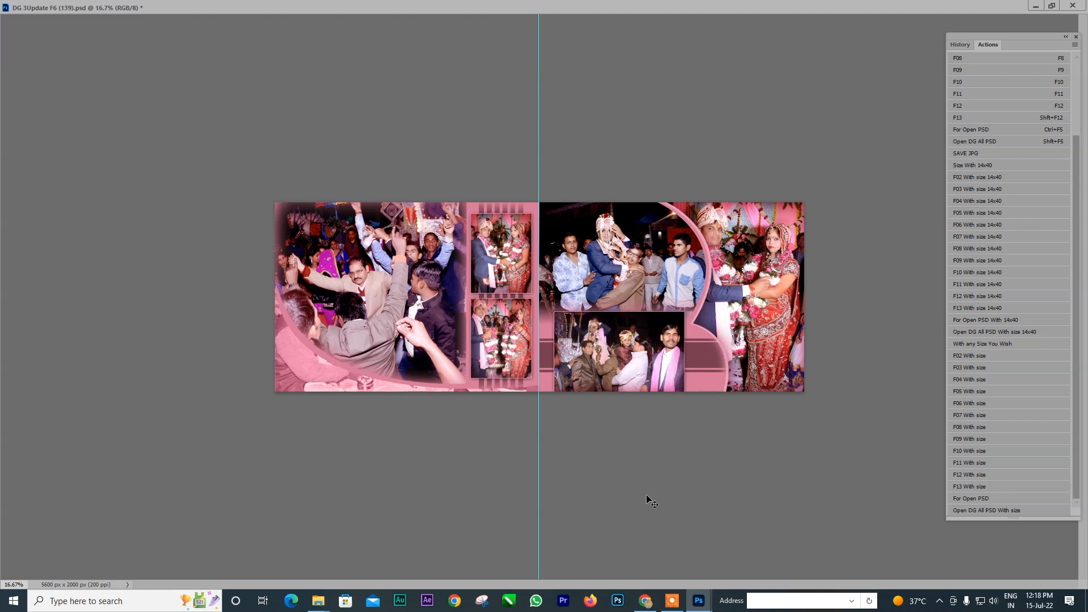
drag(1076, 235, 1075, 111)
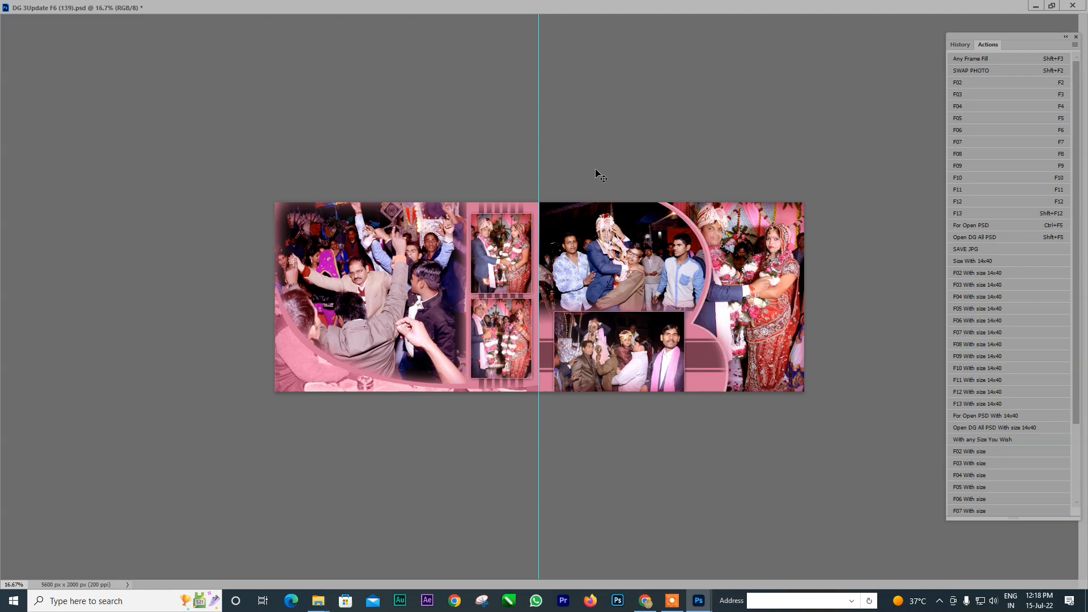
Save the page as JPEG 04 in the 12x36 folder with maximum quality 12 using the SAVE JPG action.
click(966, 251)
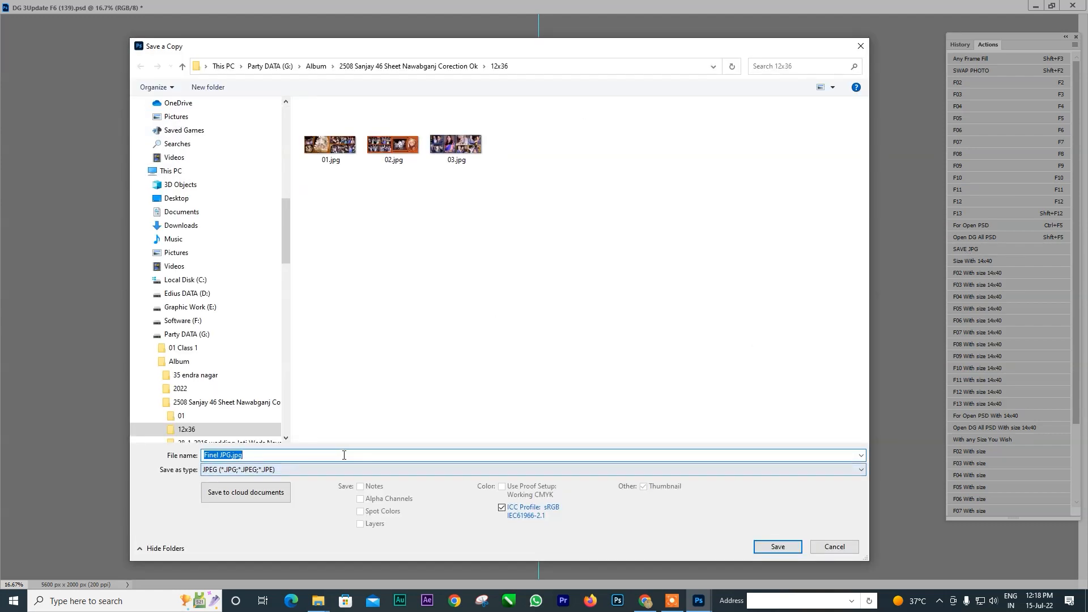
drag(344, 456, 201, 466)
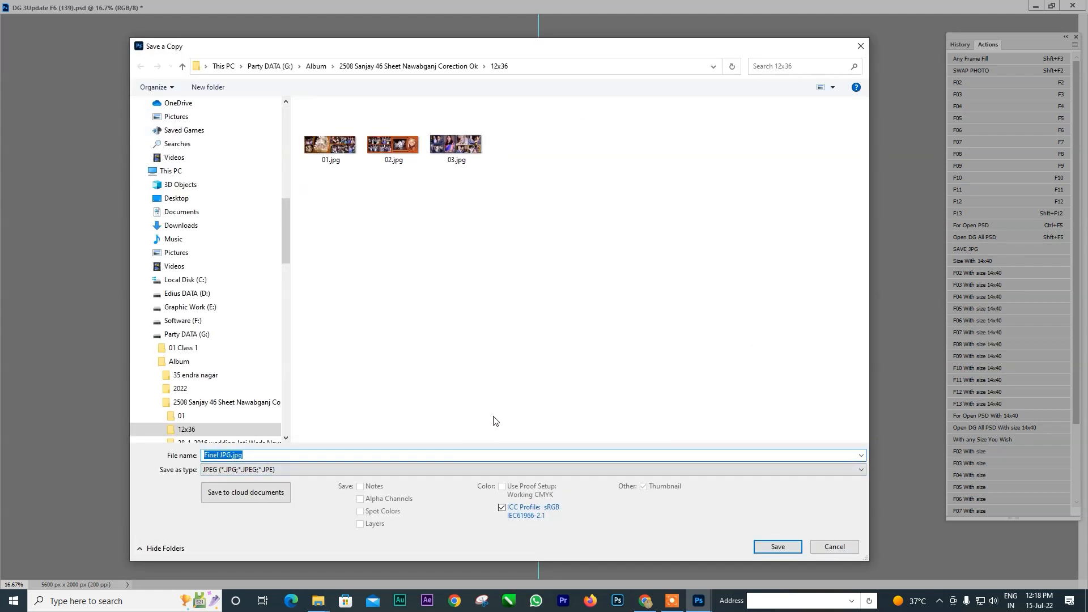
text(04)
key(Return)
text(12)
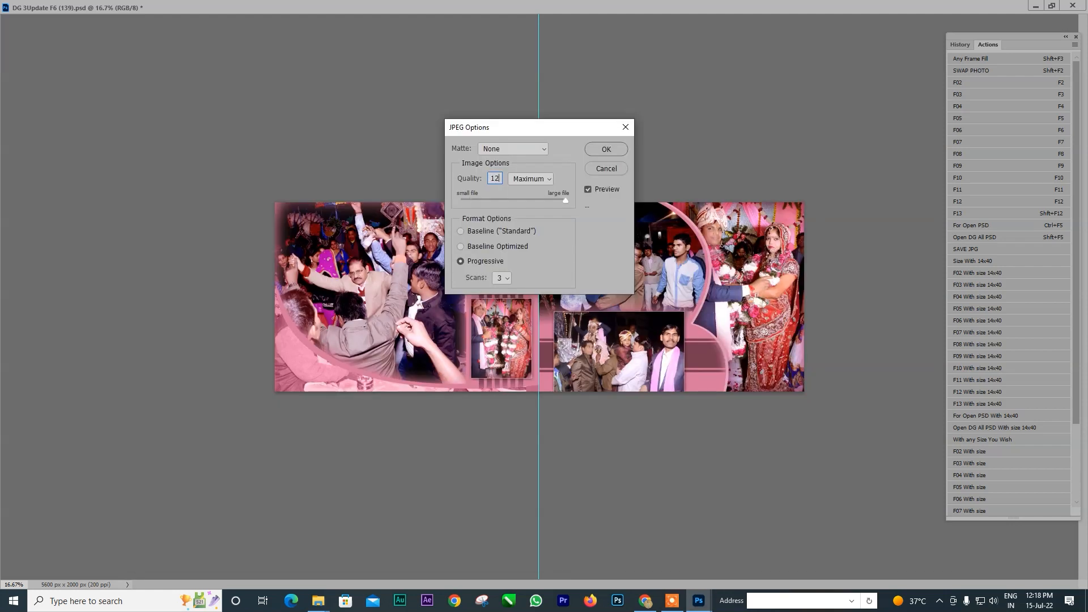
key(Return)
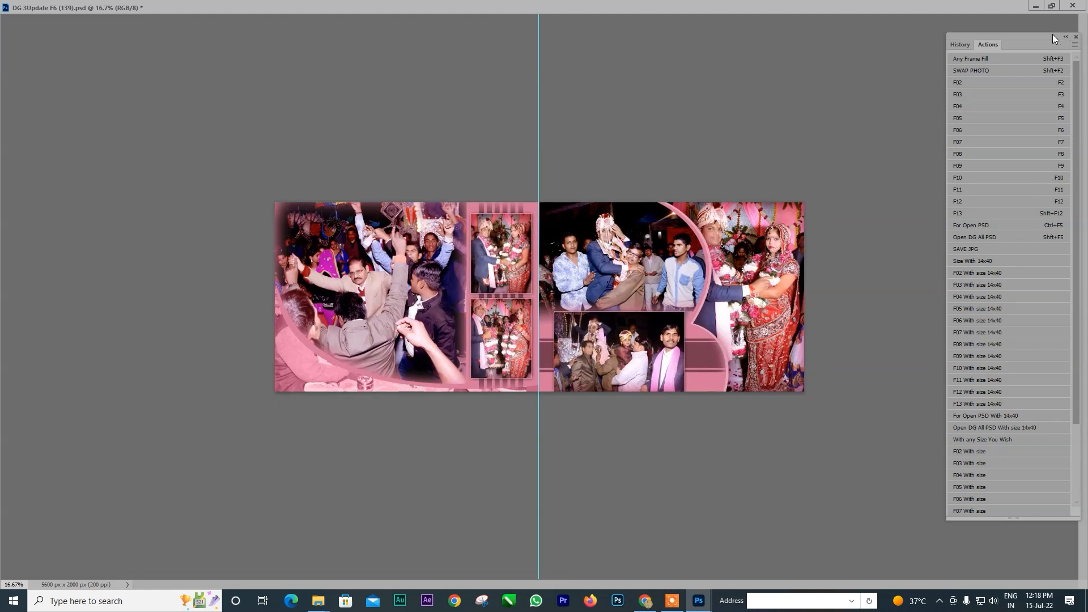
View the DG Photoshop Super Magic Pro archive files in File Explorer and return to the album page in Photoshop.
mouse_move(1052, 35)
mouse_down()
mouse_move(1032, 32)
mouse_move(1041, 26)
mouse_up()
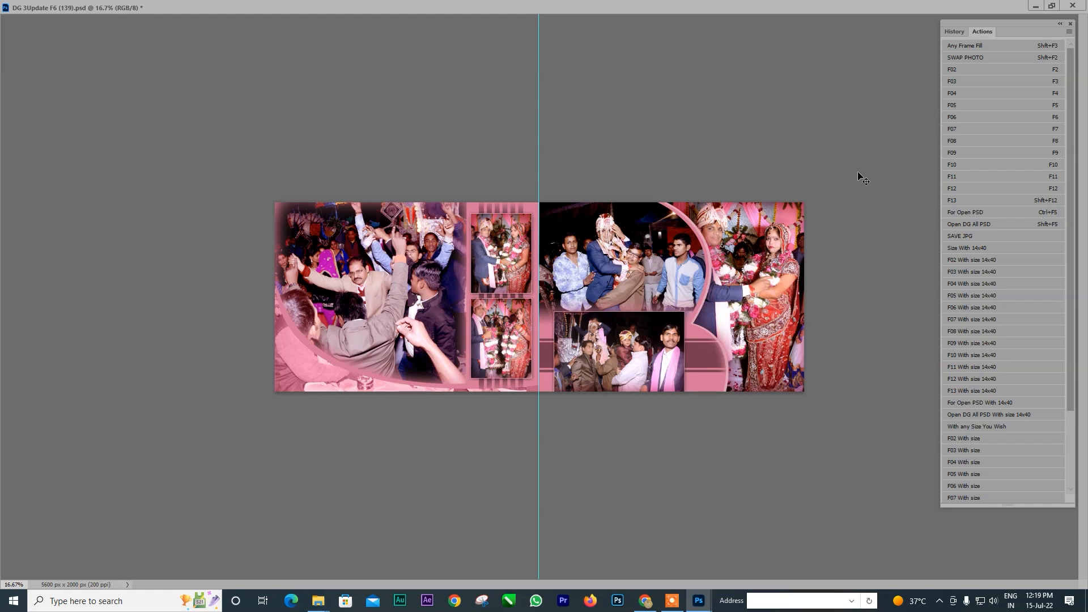
click(319, 600)
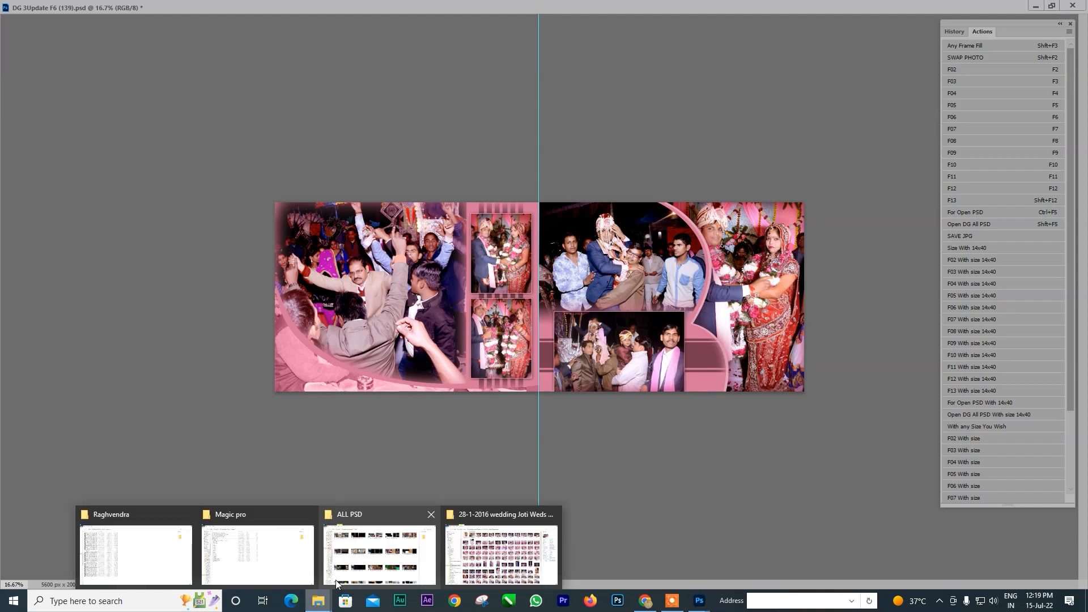
click(175, 561)
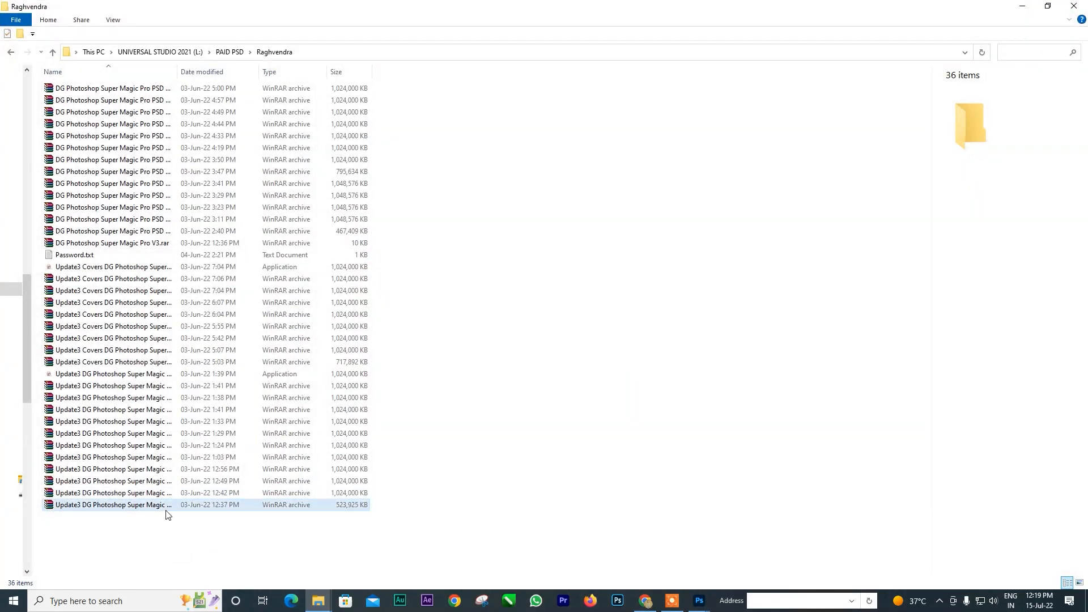
click(1023, 6)
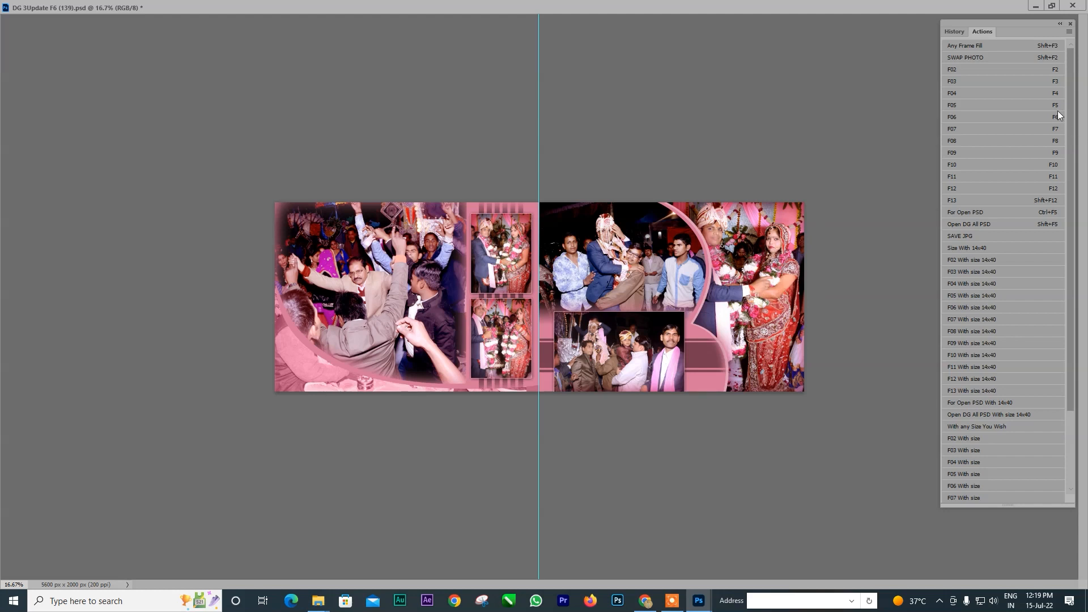
click(1069, 33)
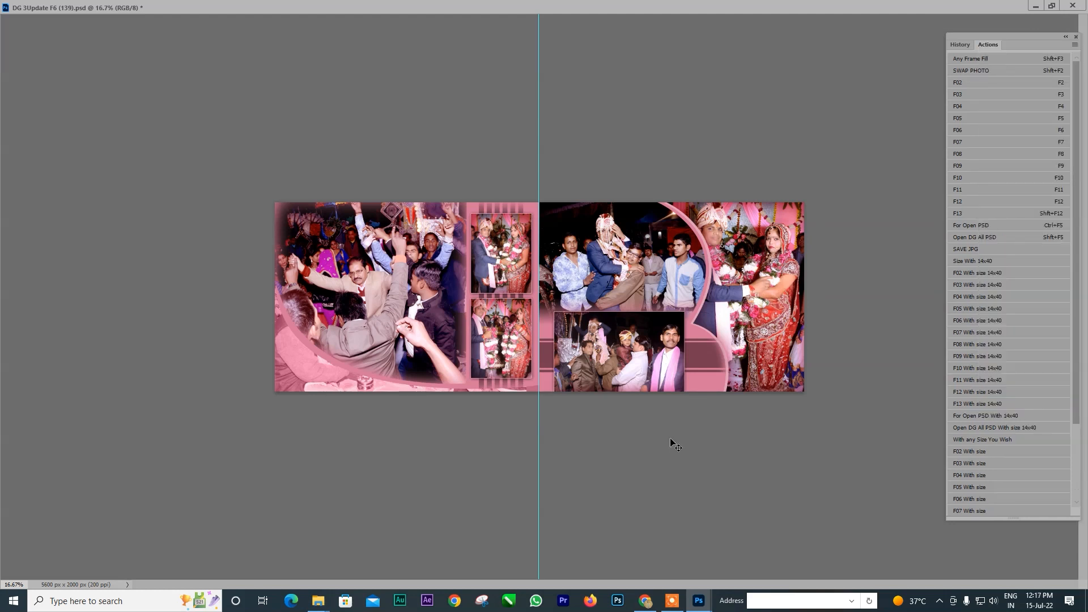